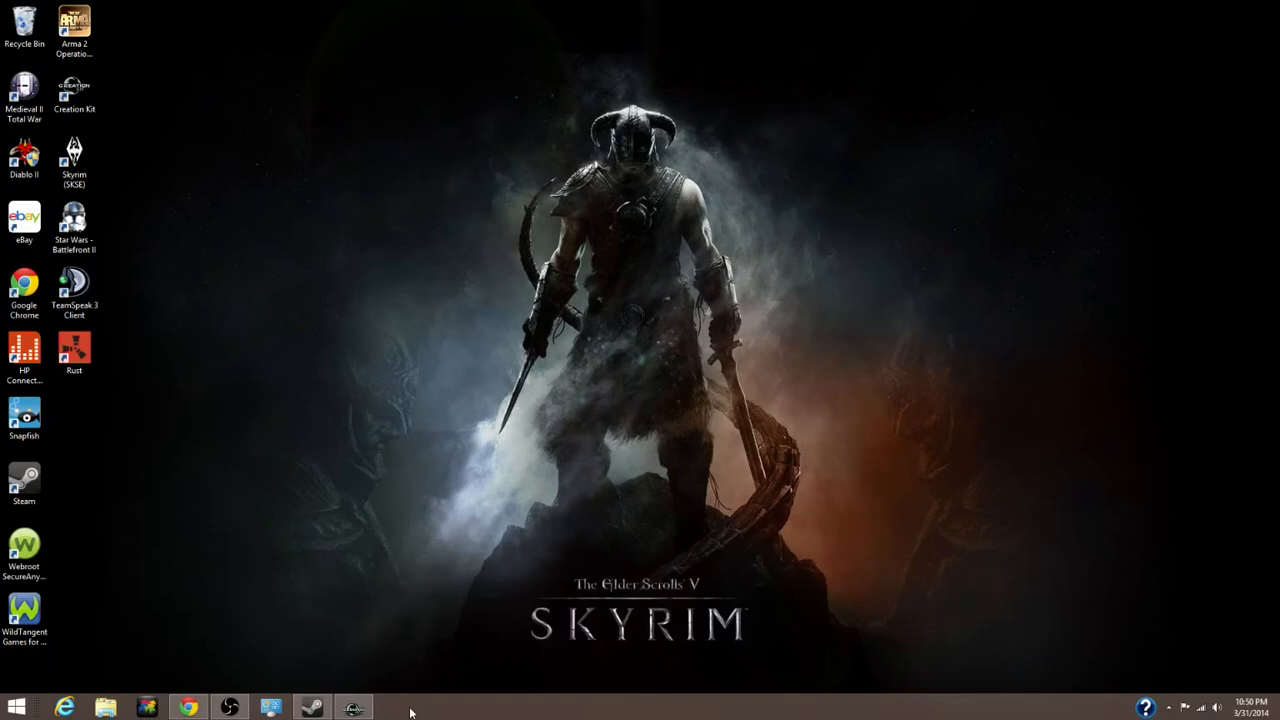
Restore Creation Kit from the taskbar with the RiverwoodSleepingGiantInn cell in the render view
mouse_move(352, 705)
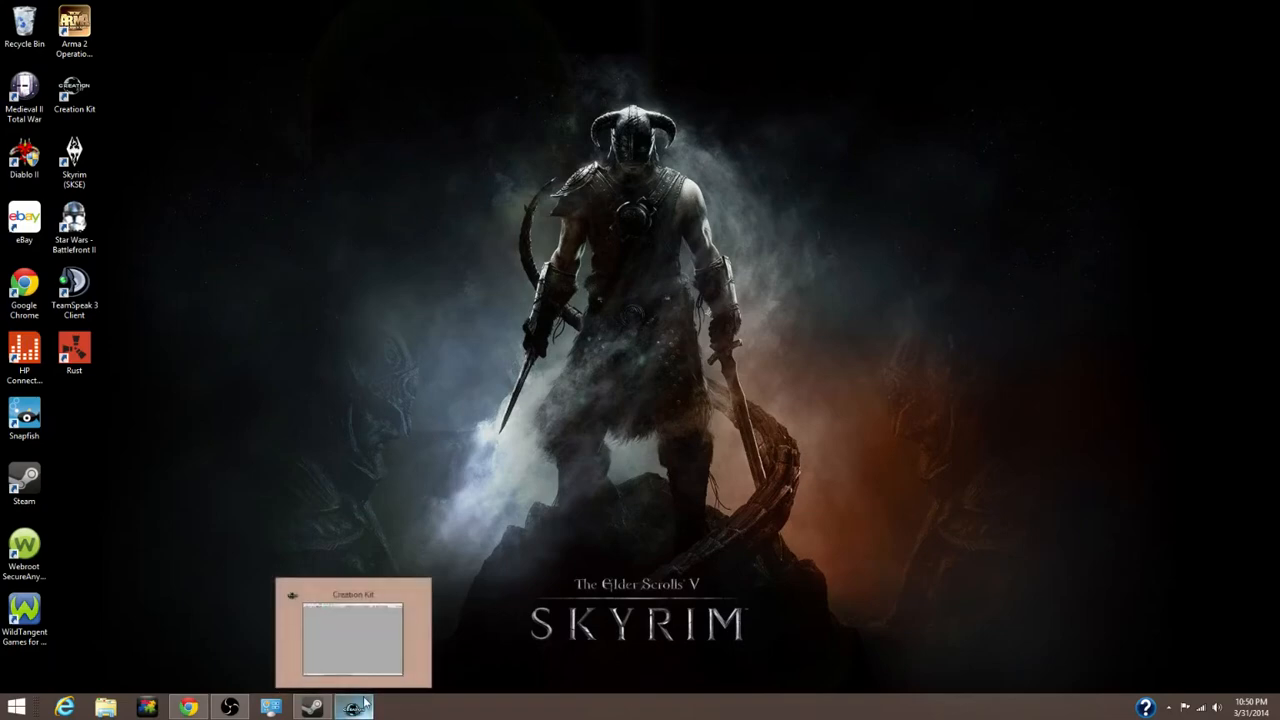
drag(776, 215, 486, 464)
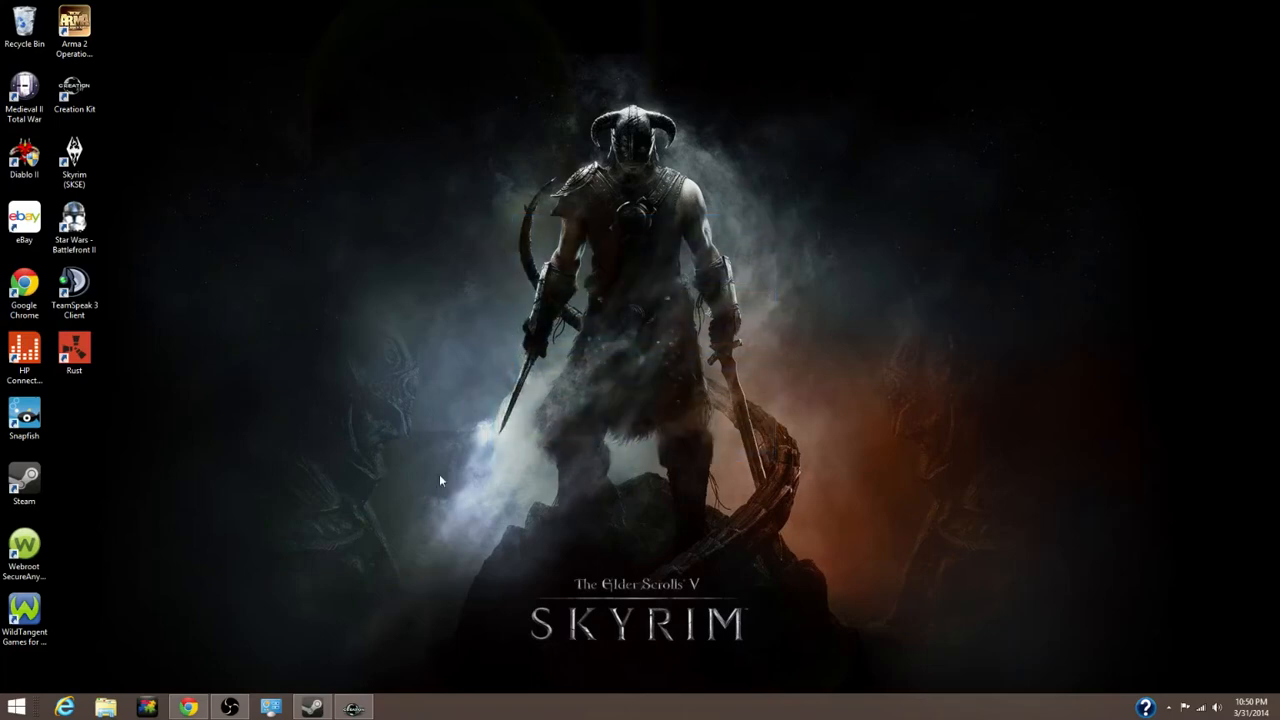
click(358, 709)
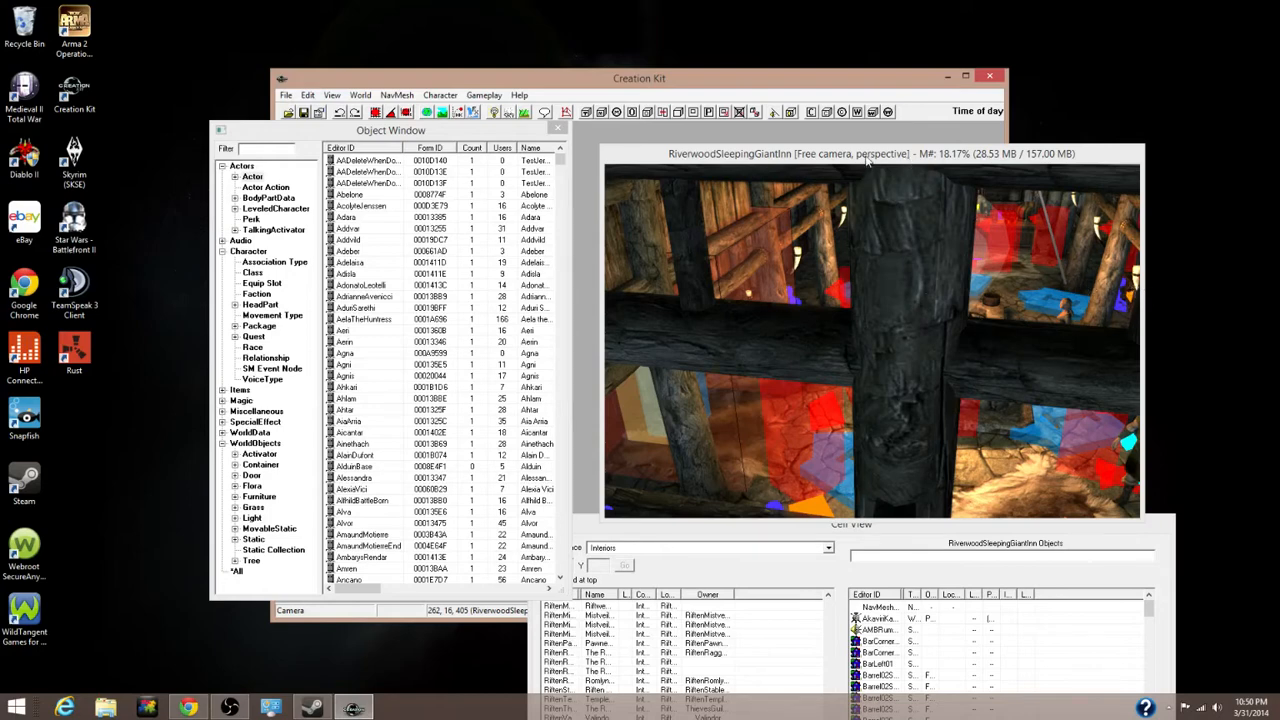
mouse_move(868, 155)
mouse_down()
mouse_move(920, 132)
mouse_move(882, 147)
mouse_move(835, 140)
mouse_move(868, 148)
mouse_up()
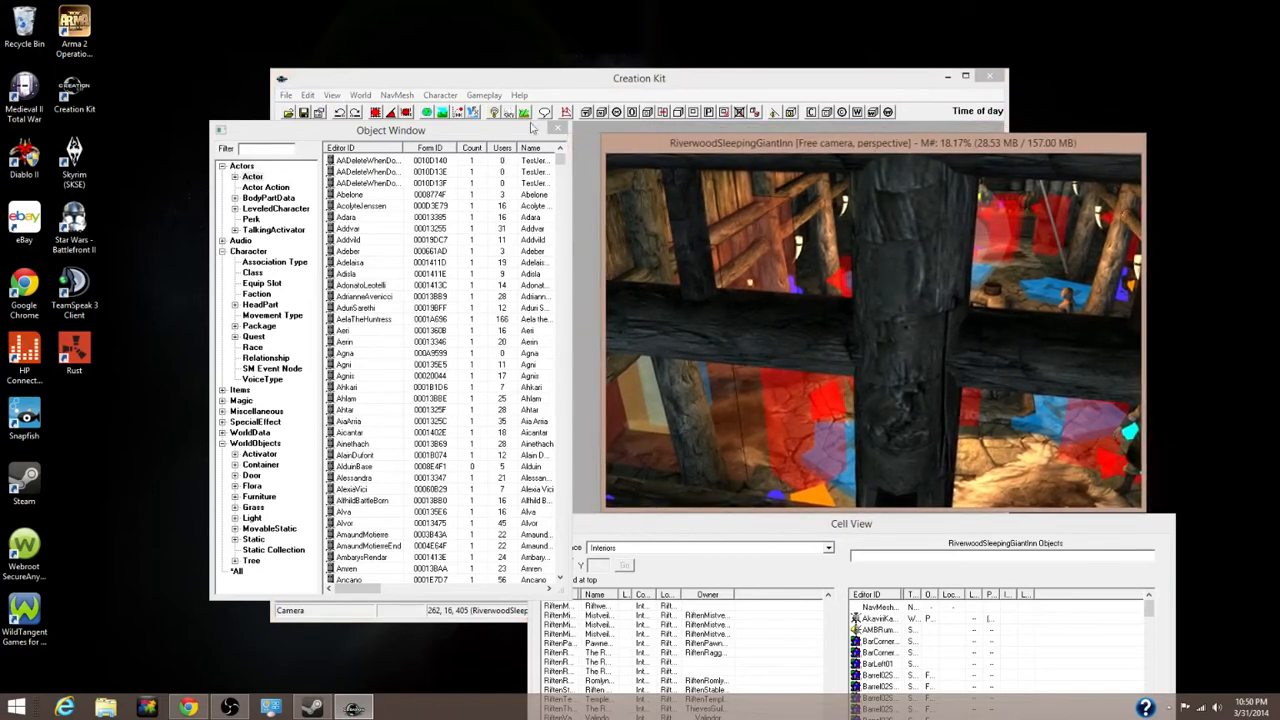
click(287, 97)
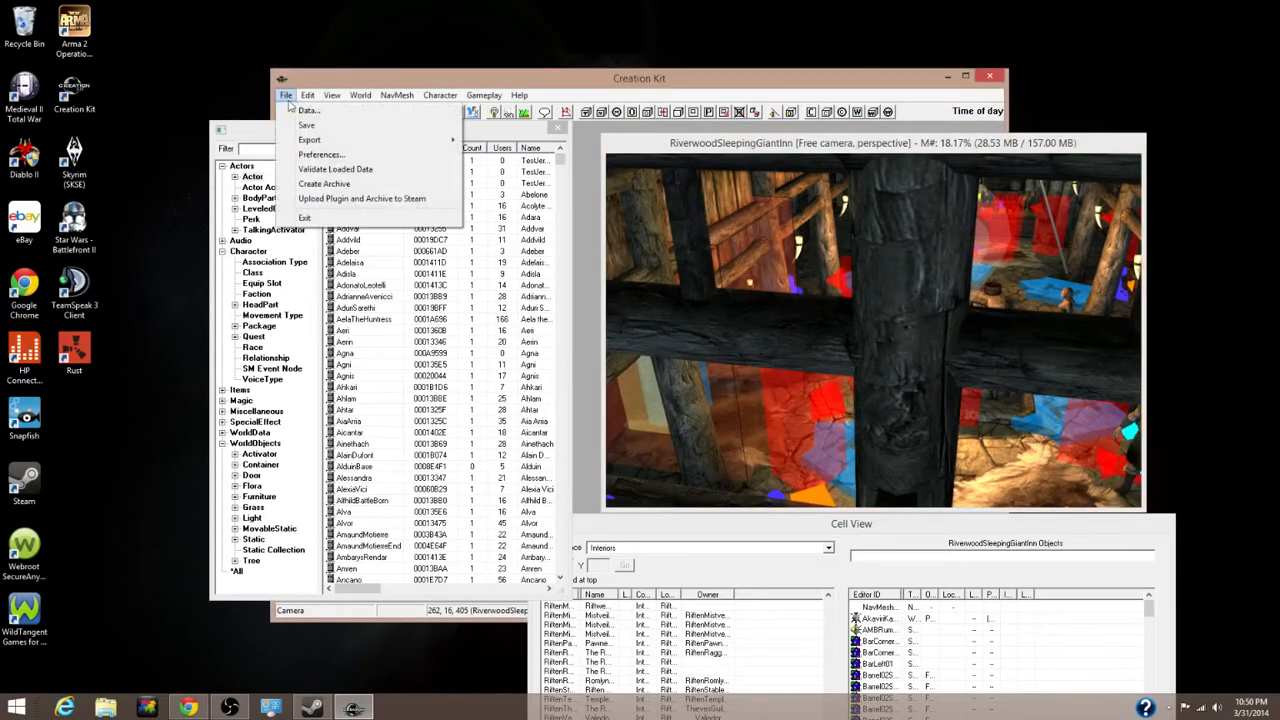
click(303, 110)
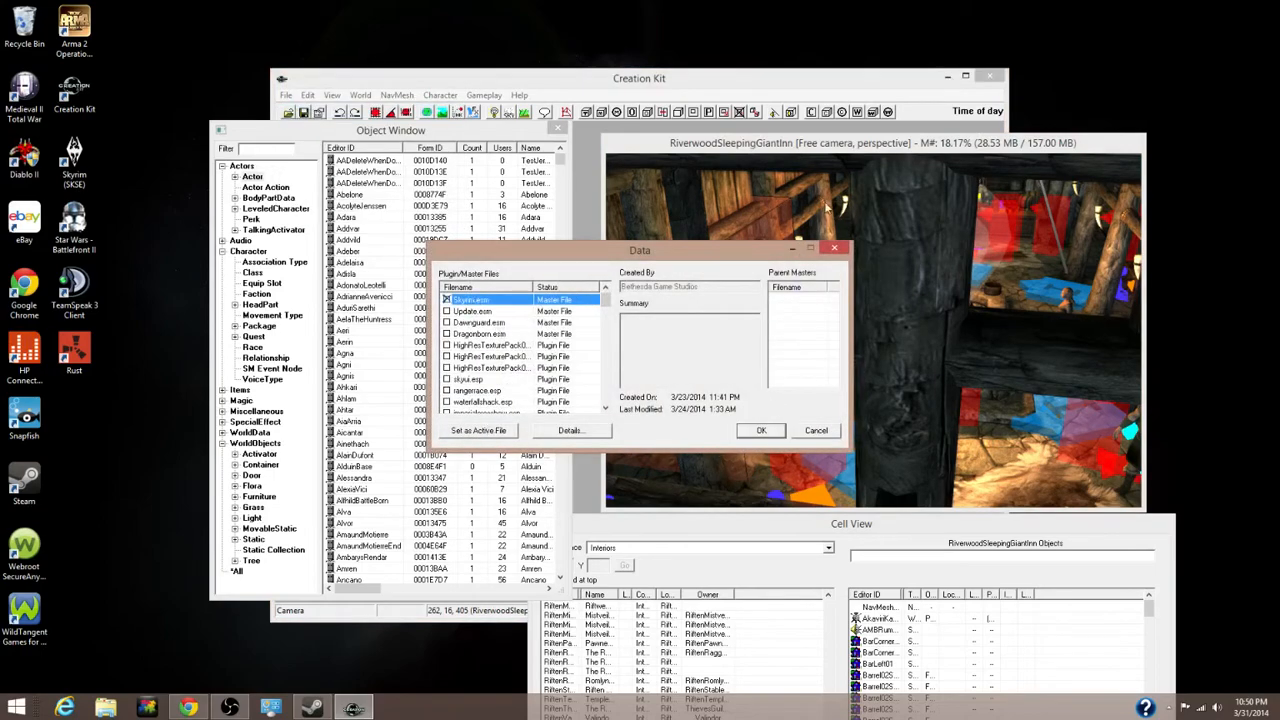
click(835, 248)
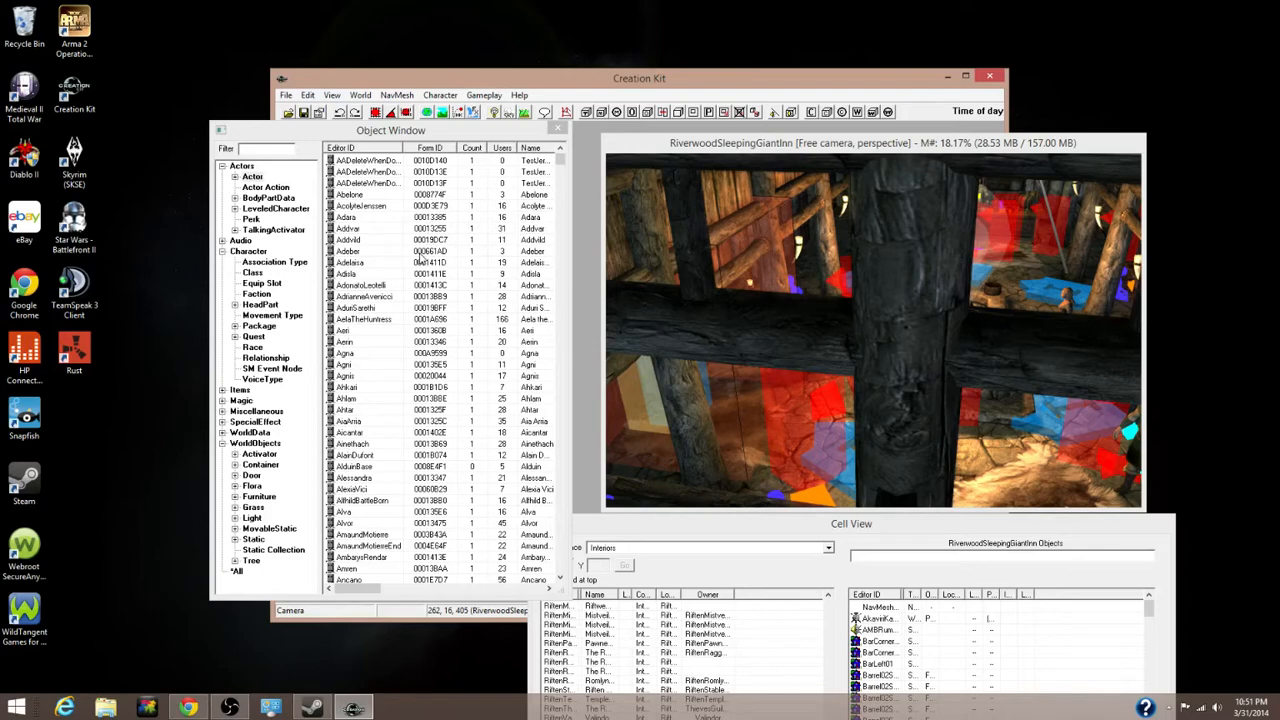
right_click(426, 257)
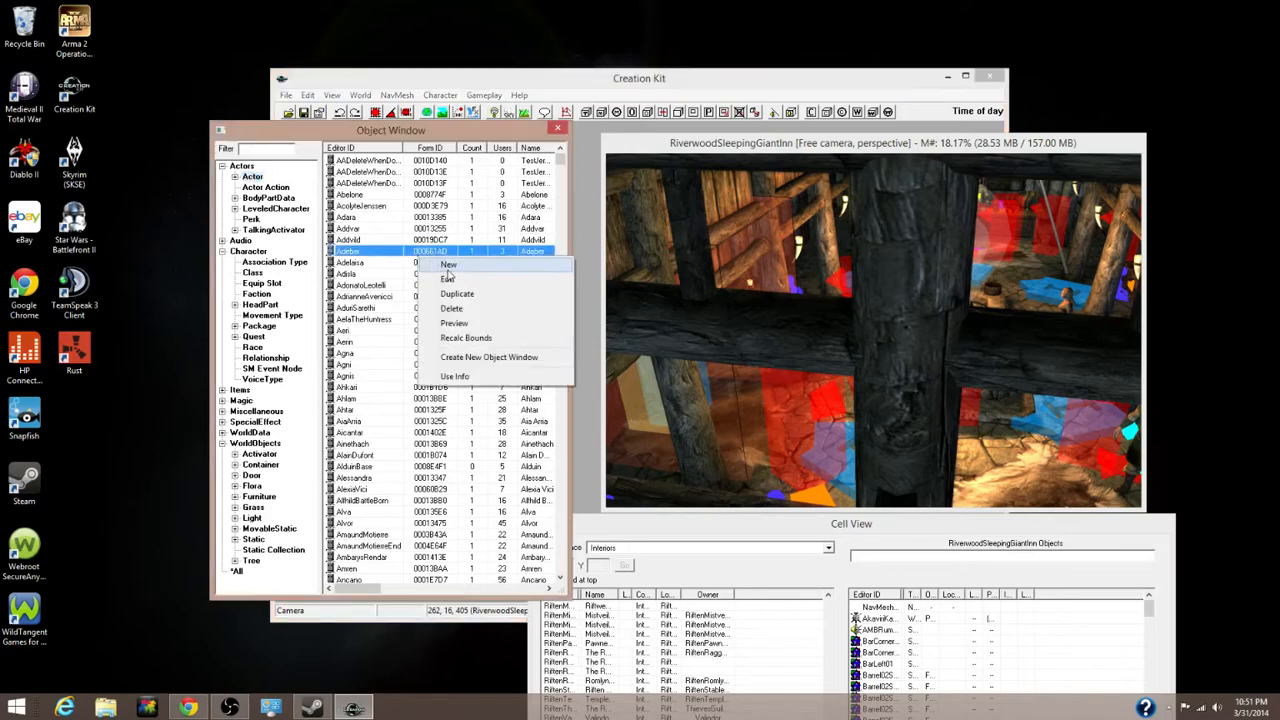
click(448, 279)
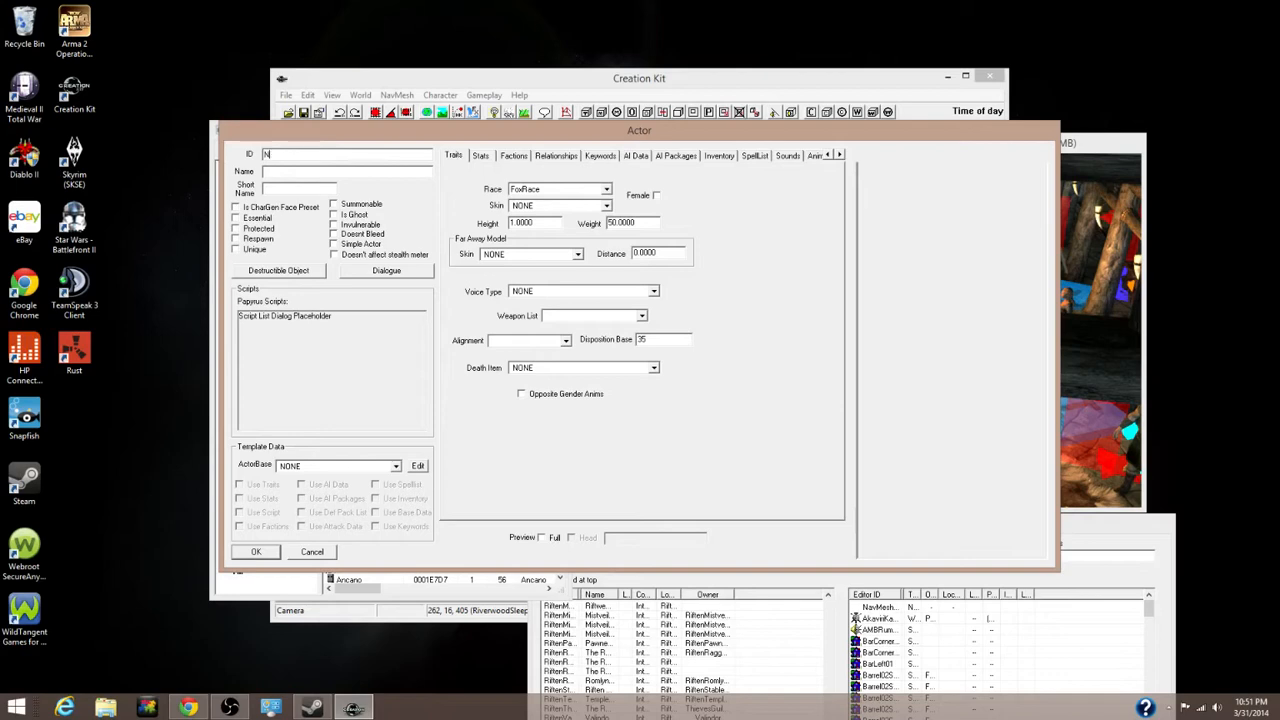
text(MOD_Follower)
click(405, 172)
text(Sir Nic)
drag(267, 173, 288, 173)
key(BackSpace)
drag(476, 134, 382, 199)
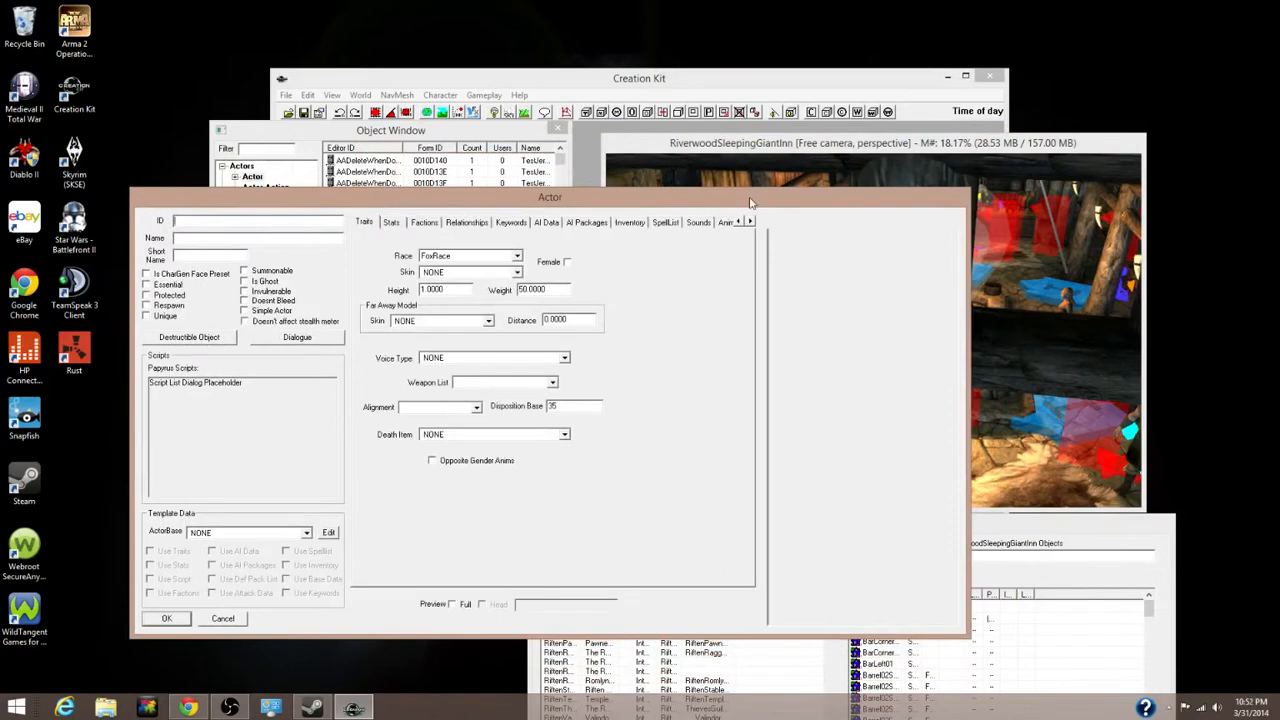
drag(693, 205, 833, 193)
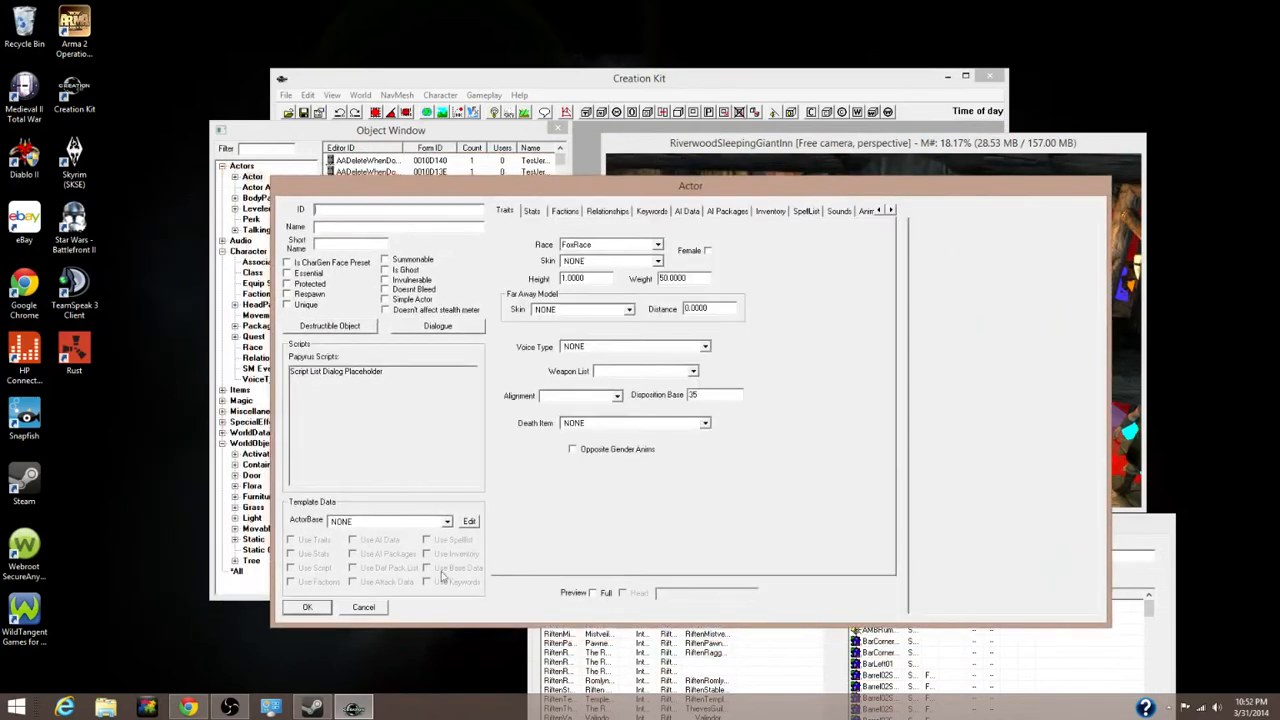
click(363, 608)
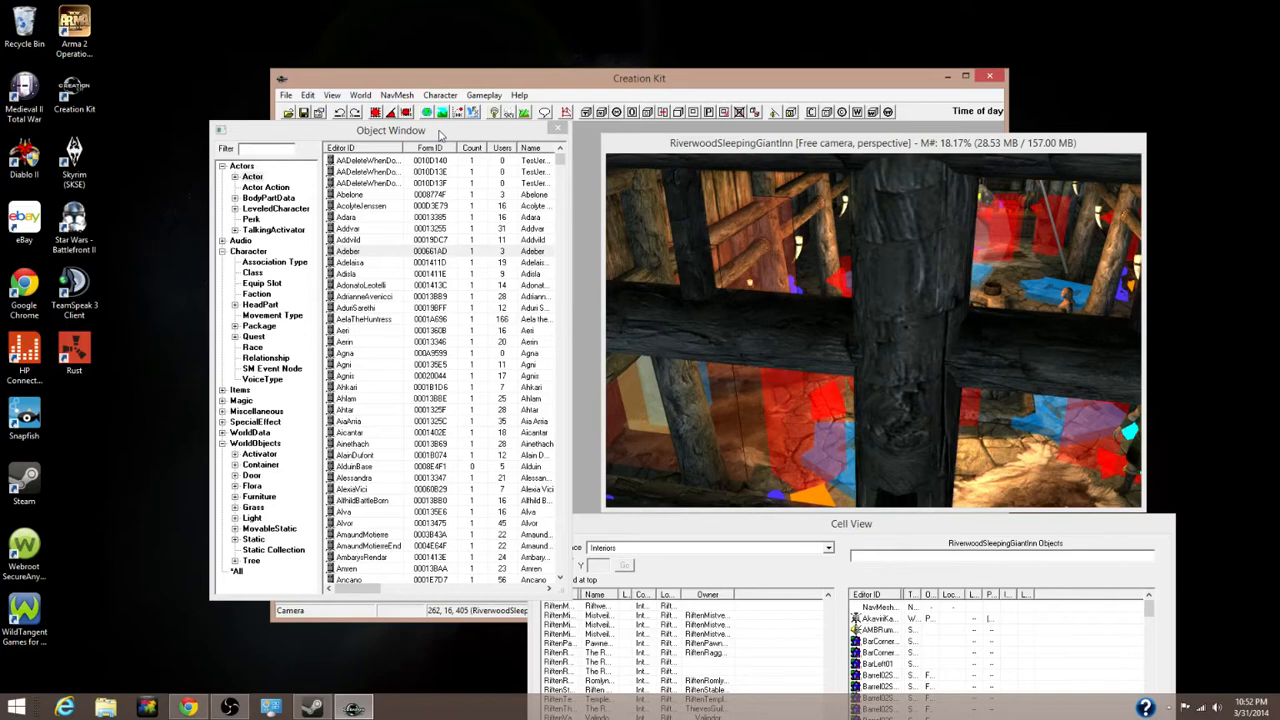
Minimize Creation Kit to leave only the Skyrim wallpaper desktop visible
click(948, 80)
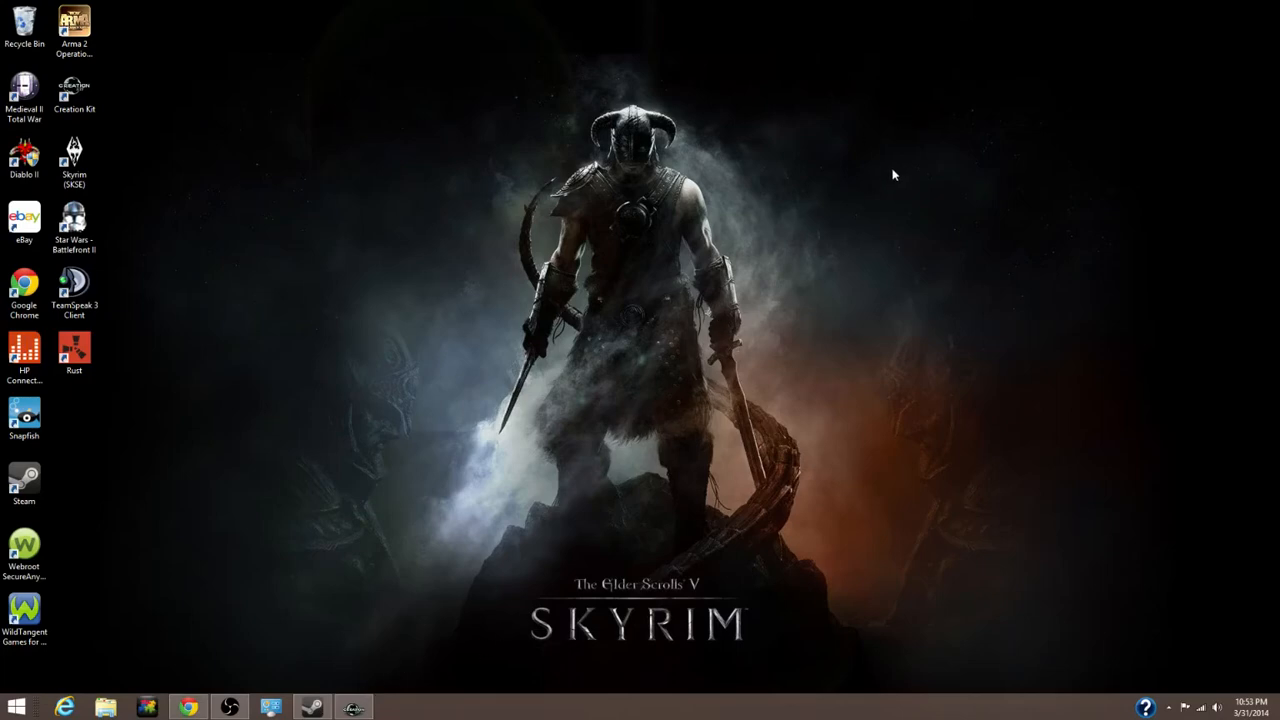
drag(888, 169, 375, 501)
Restore Creation Kit from the taskbar, then look at and close the File > Data plugin list
click(352, 708)
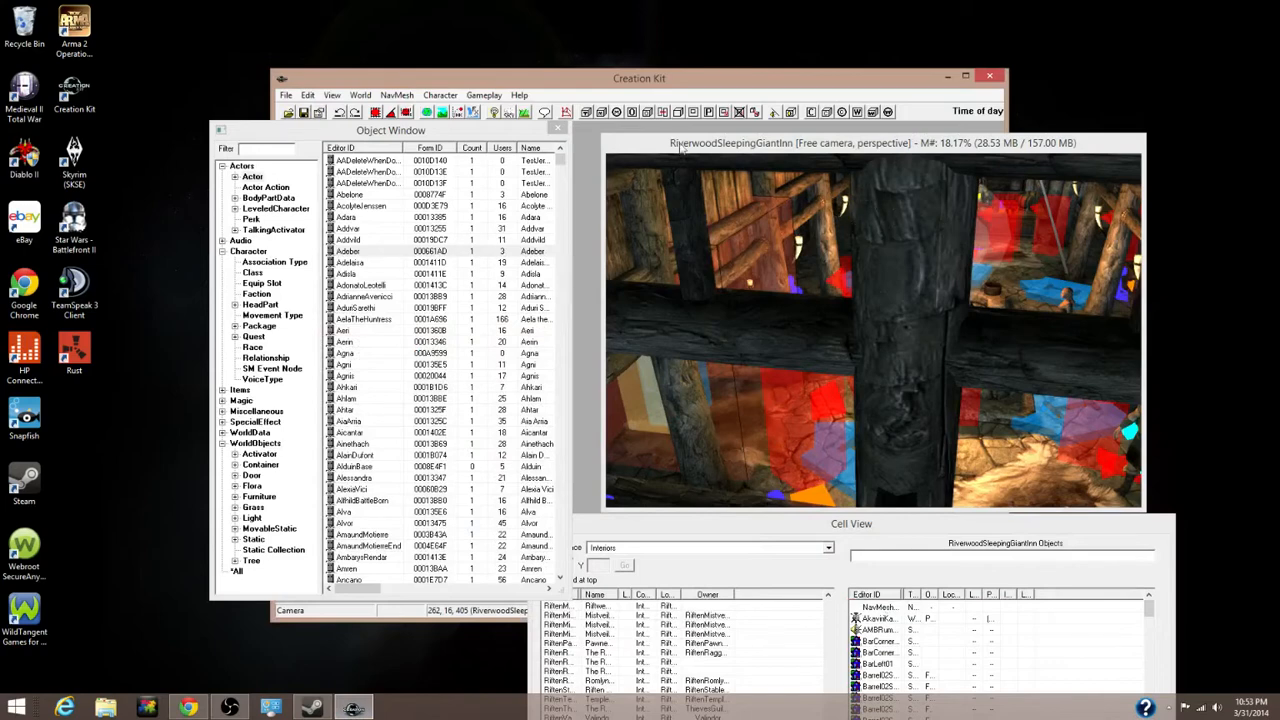
click(288, 96)
click(303, 111)
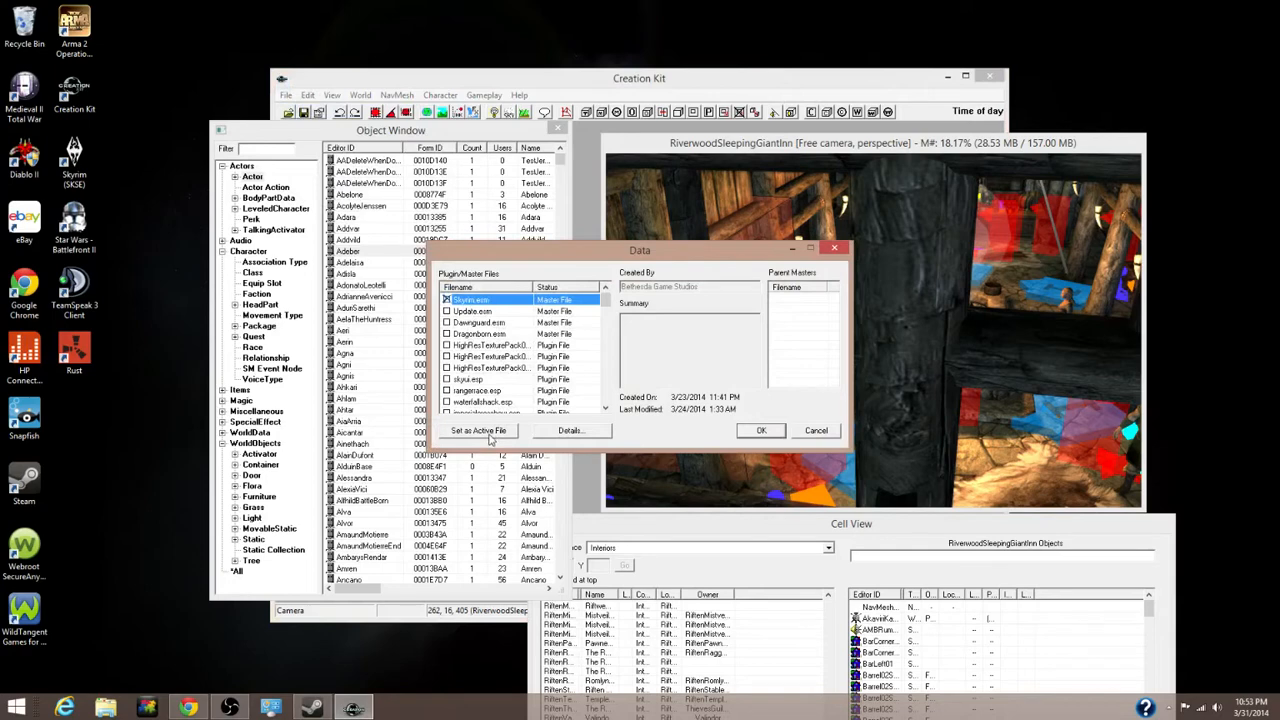
click(835, 249)
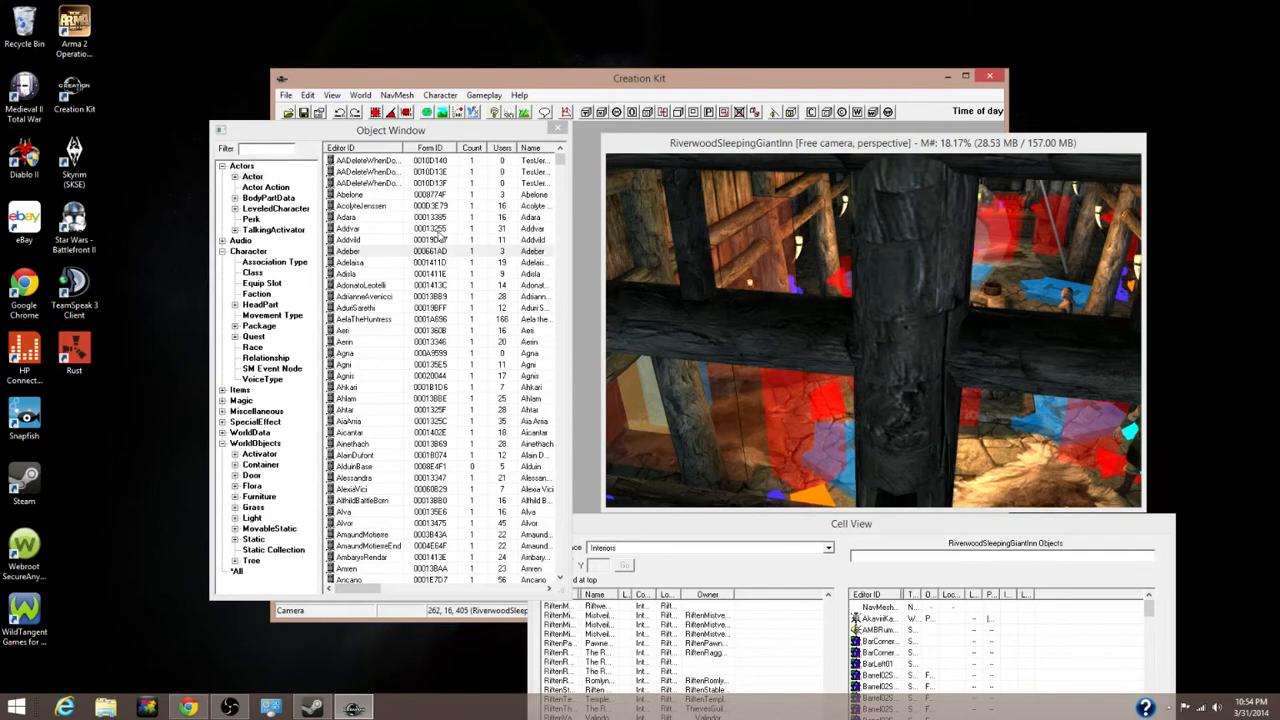
Create a new actor with ID MOD_Follower and display name Sir Nicholas
right_click(390, 242)
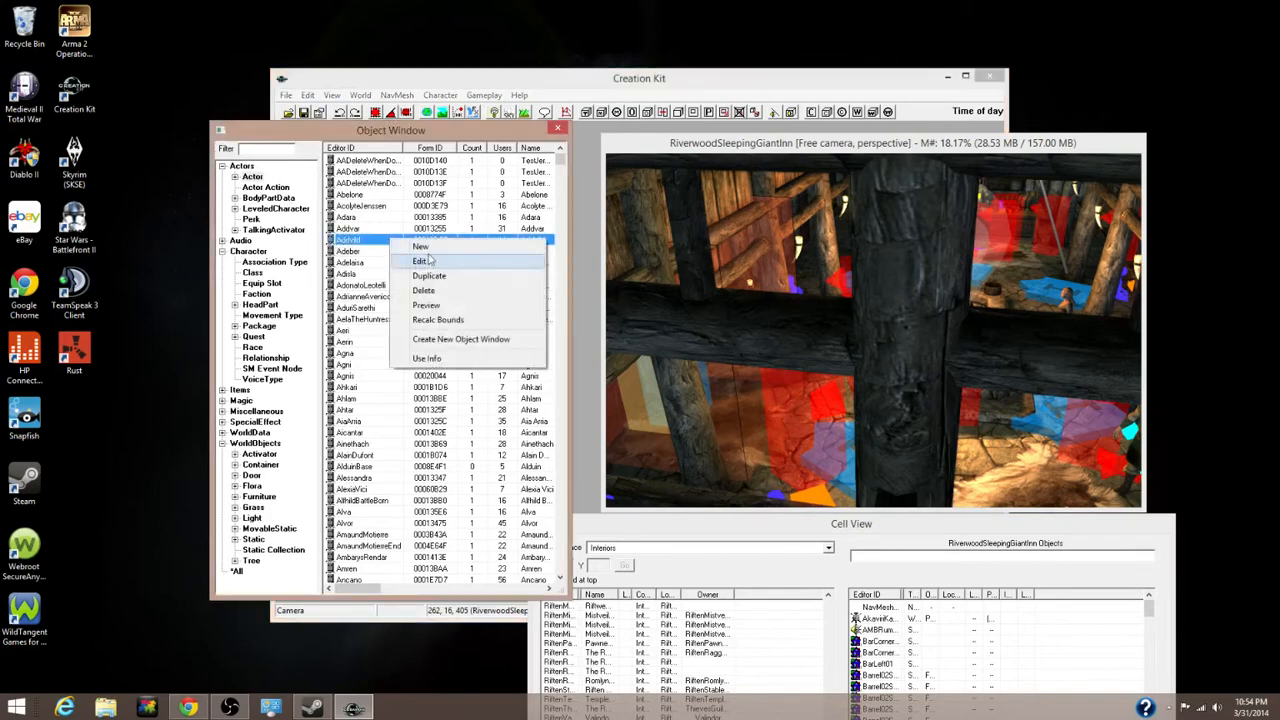
click(430, 249)
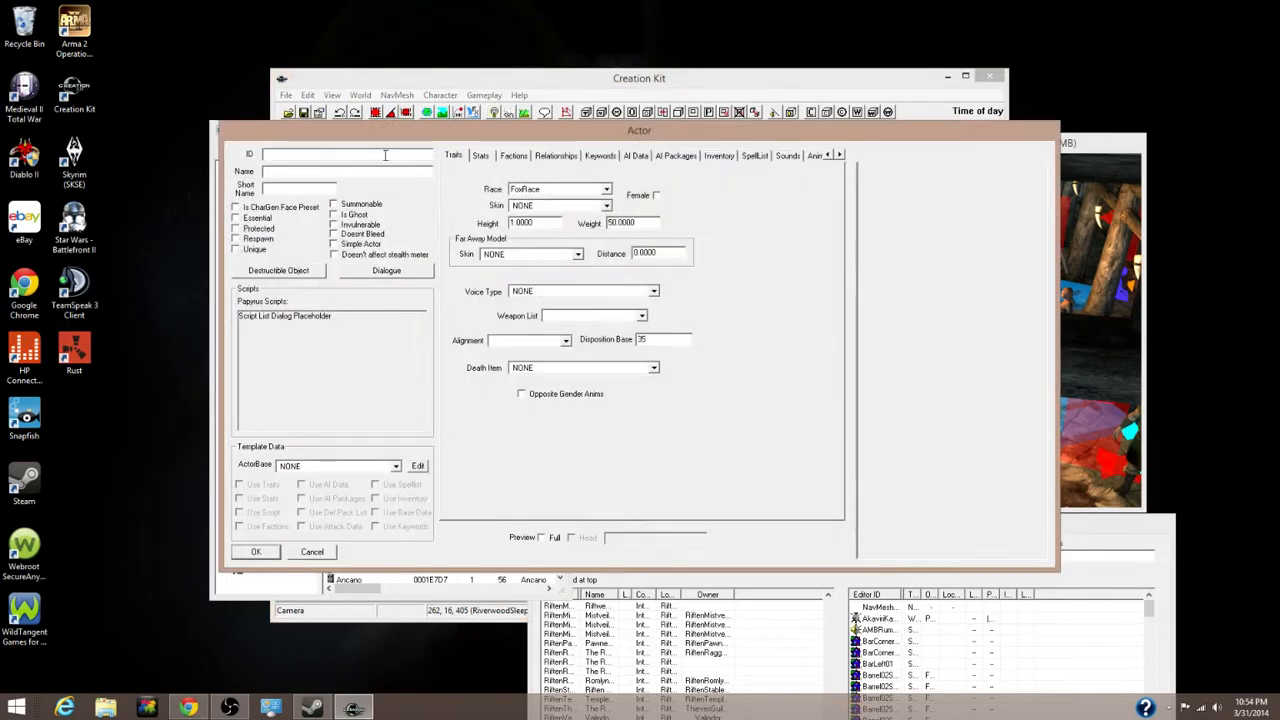
text(MOD)
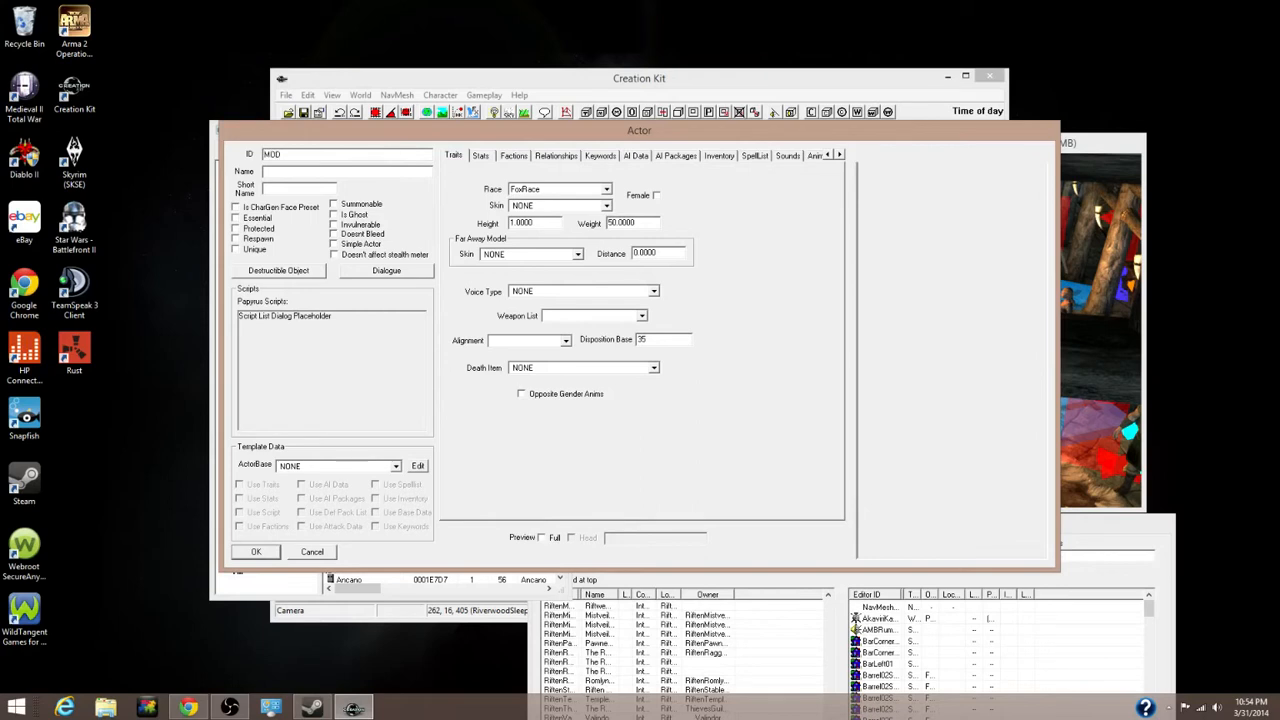
text(_Follower)
click(303, 170)
text(Sir Nicholas)
Set the new actor's race to ImperialRace
click(606, 189)
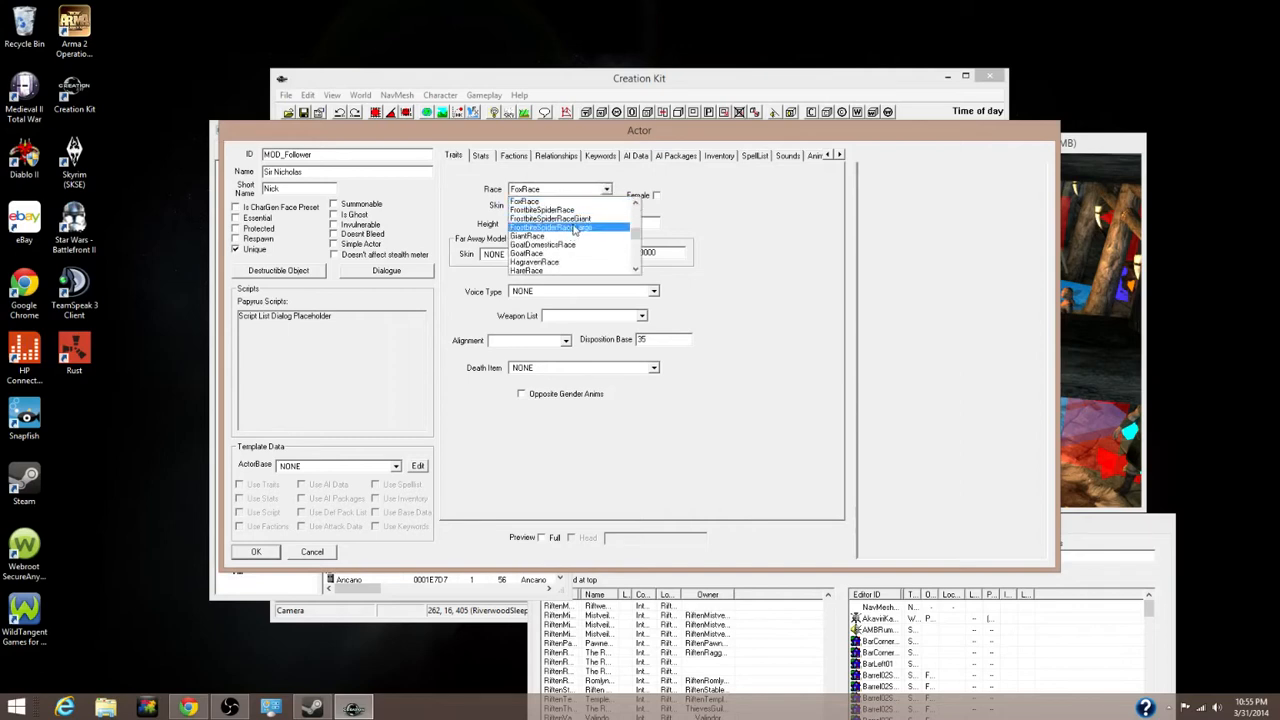
key(i)
key(i)
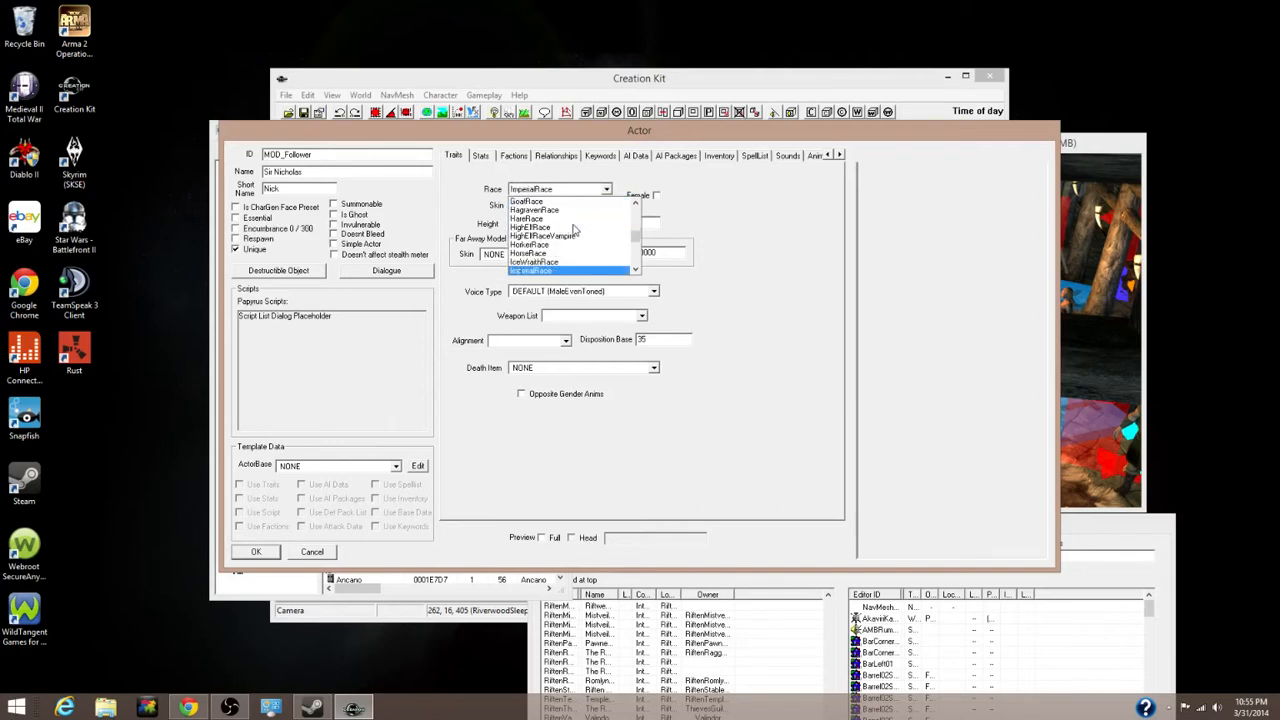
click(556, 271)
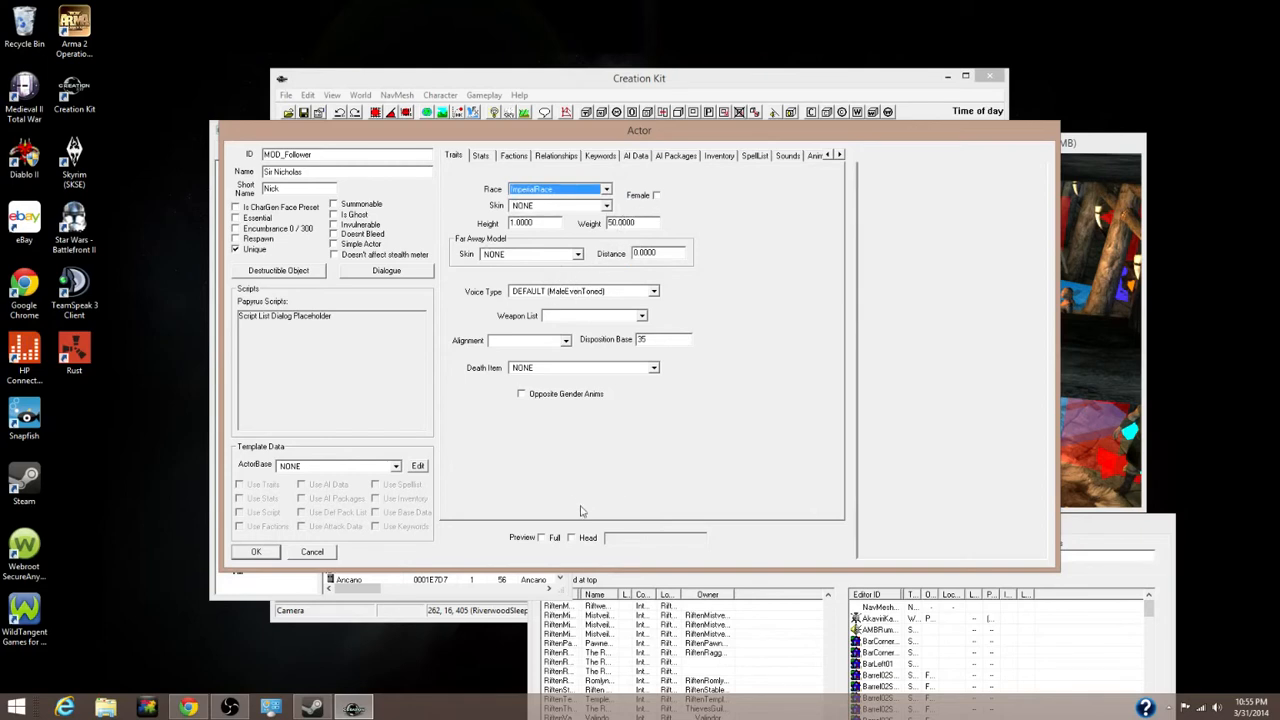
Turn on Preview Full, frame the character in the preview, and go to the Stats tab
click(543, 538)
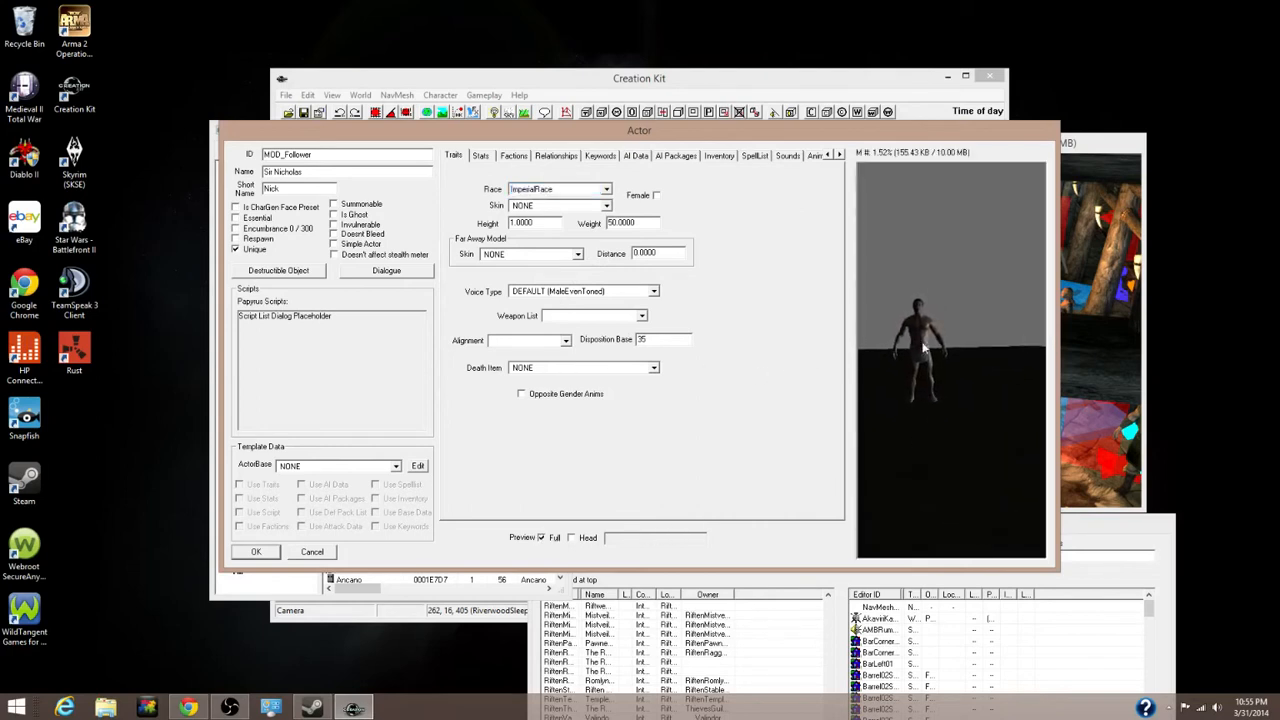
drag(921, 343, 933, 341)
mouse_move(934, 346)
middle_down()
mouse_move(923, 342)
mouse_move(935, 342)
middle_up()
scroll(931, 340, up, 3)
scroll(932, 339, up, 3)
scroll(938, 343, down, 3)
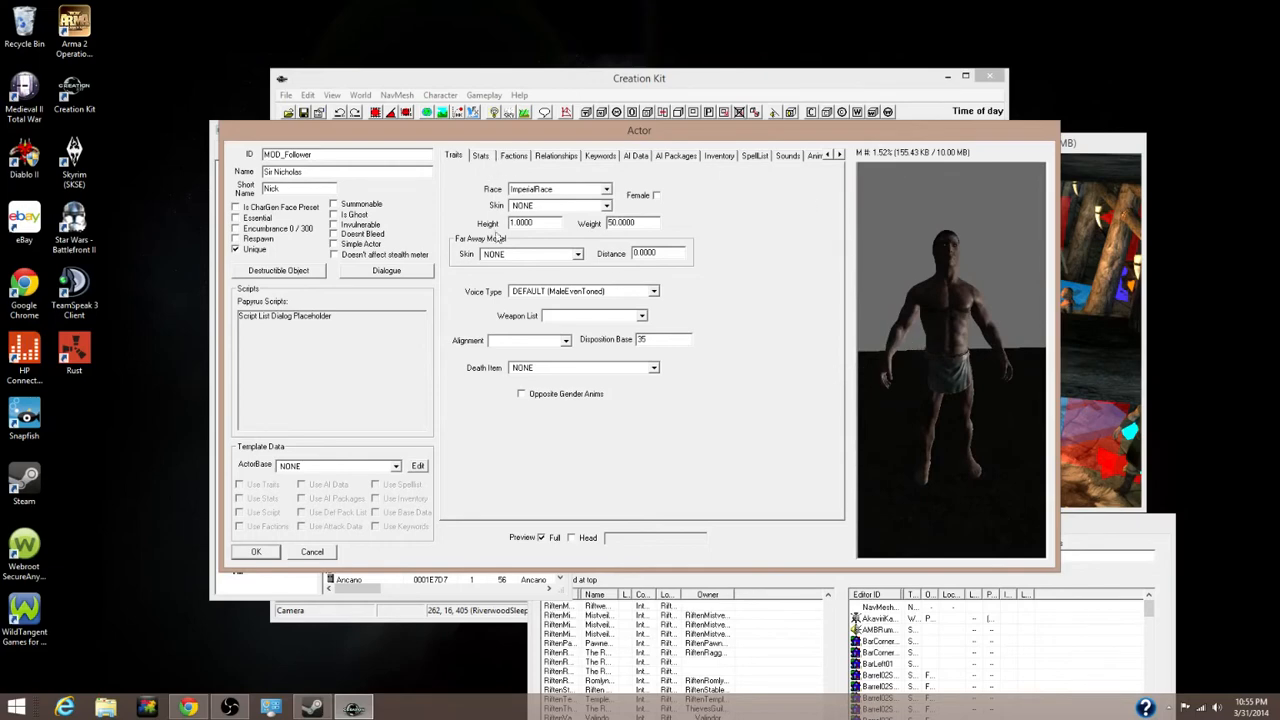
click(481, 155)
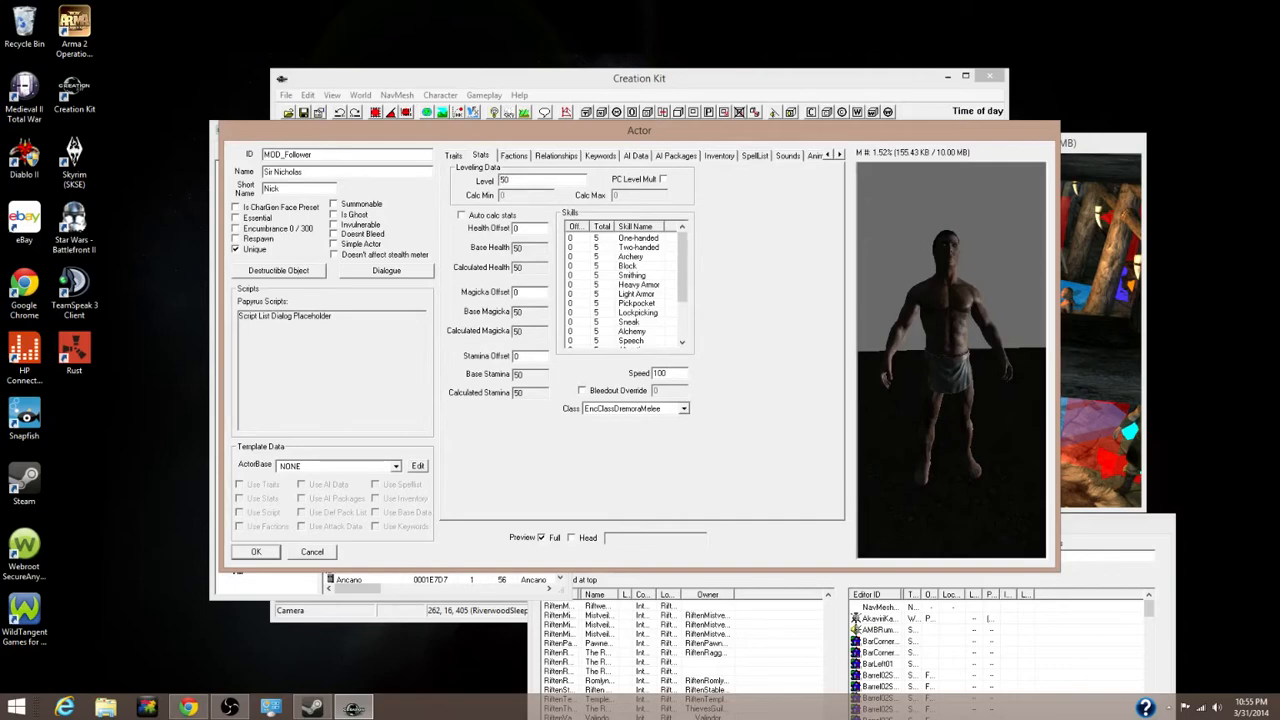
Choose CombatWarrior1H as the actor's class
click(462, 216)
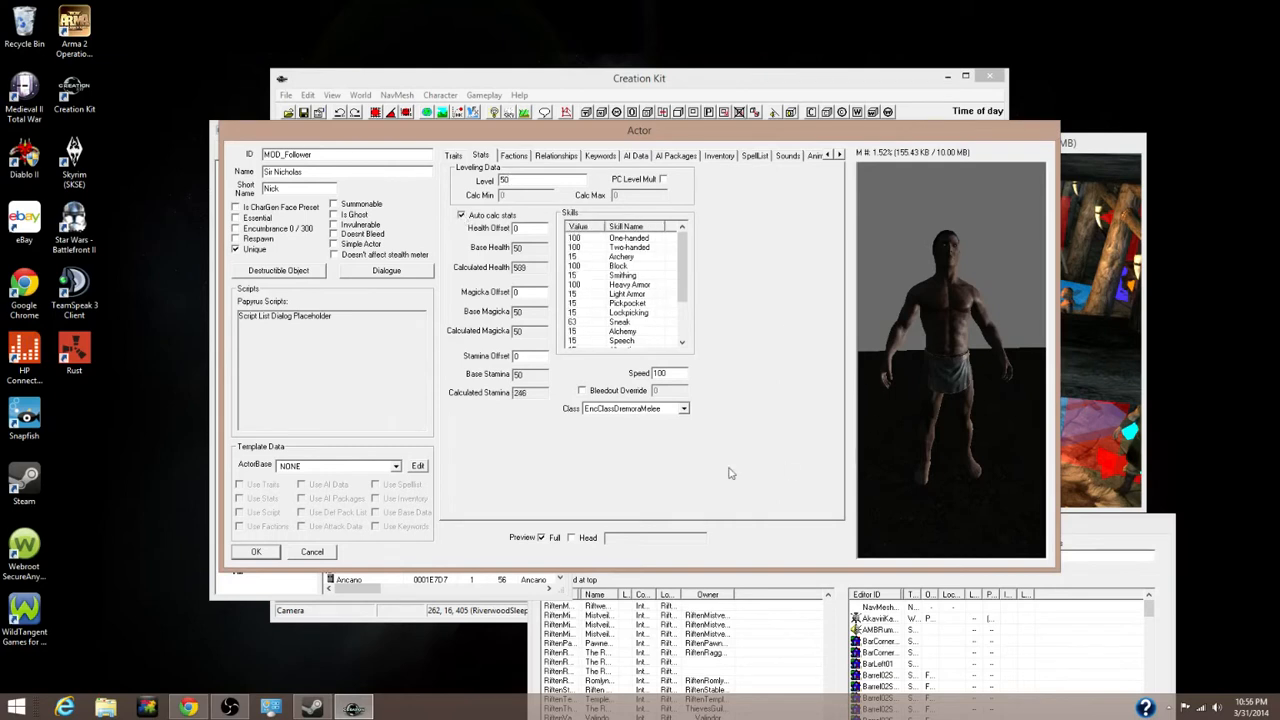
click(680, 407)
scroll(655, 450, down, 5)
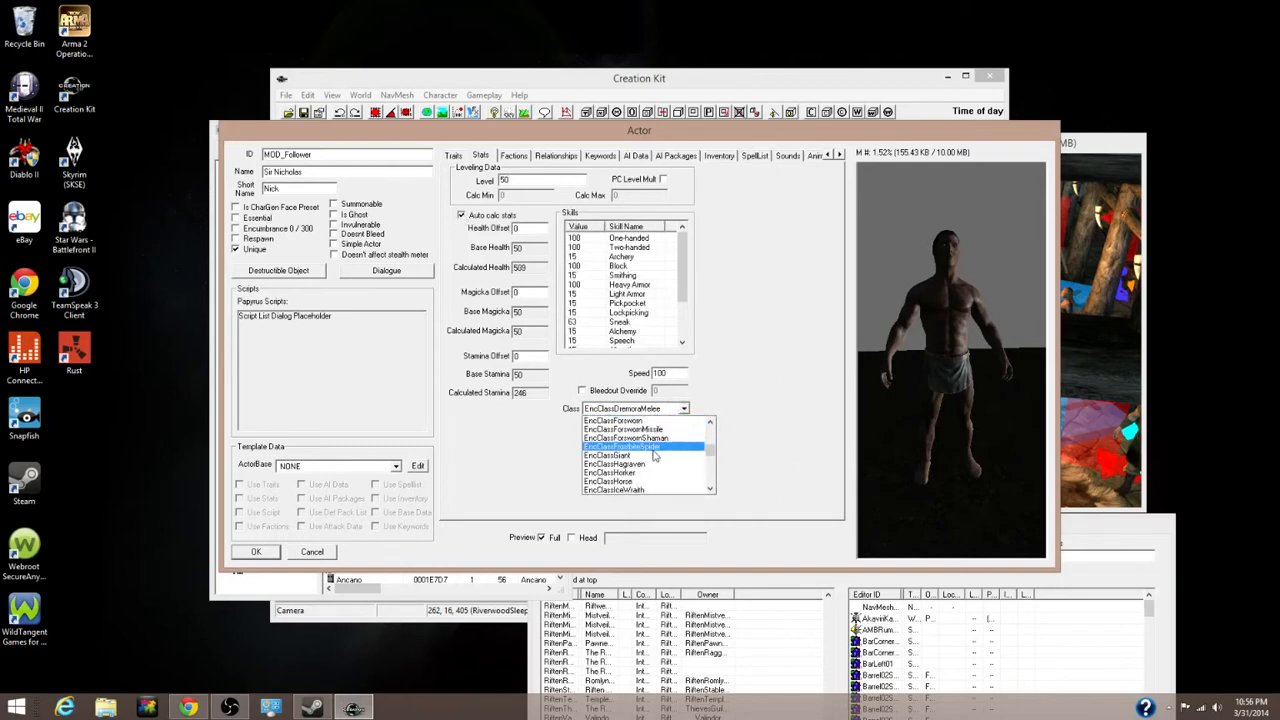
scroll(655, 457, down, 10)
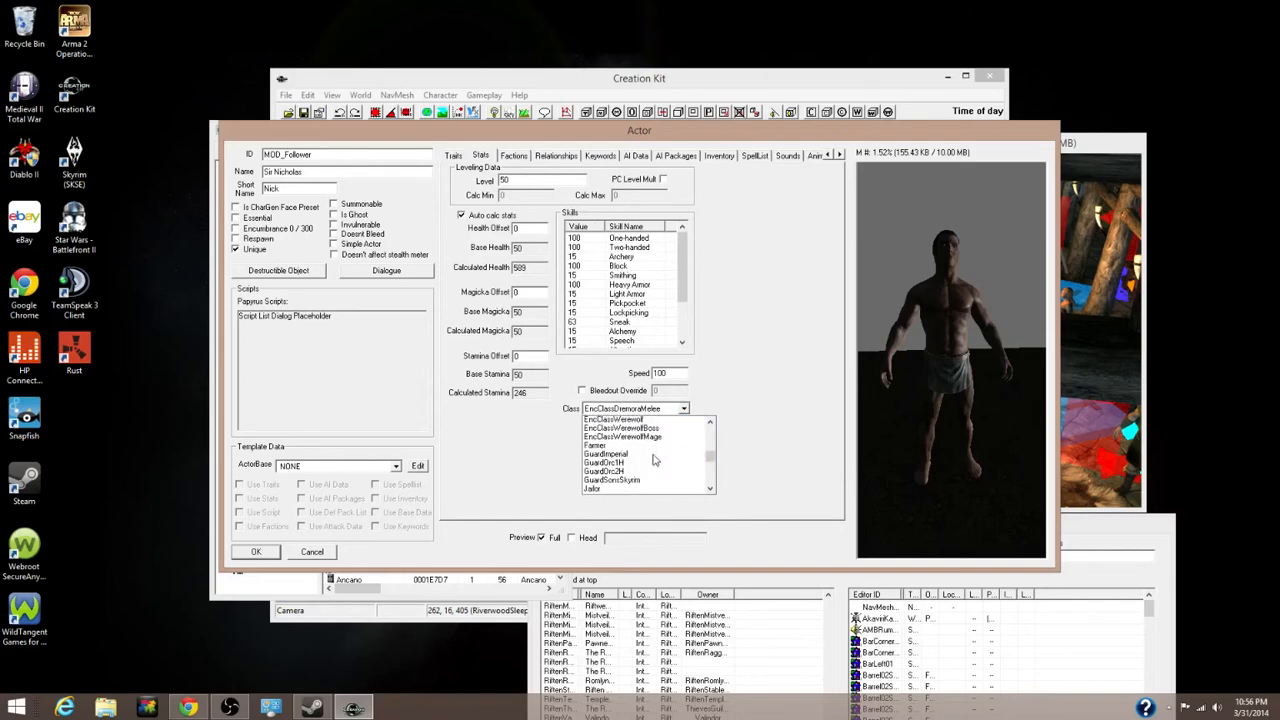
scroll(650, 458, down, 1)
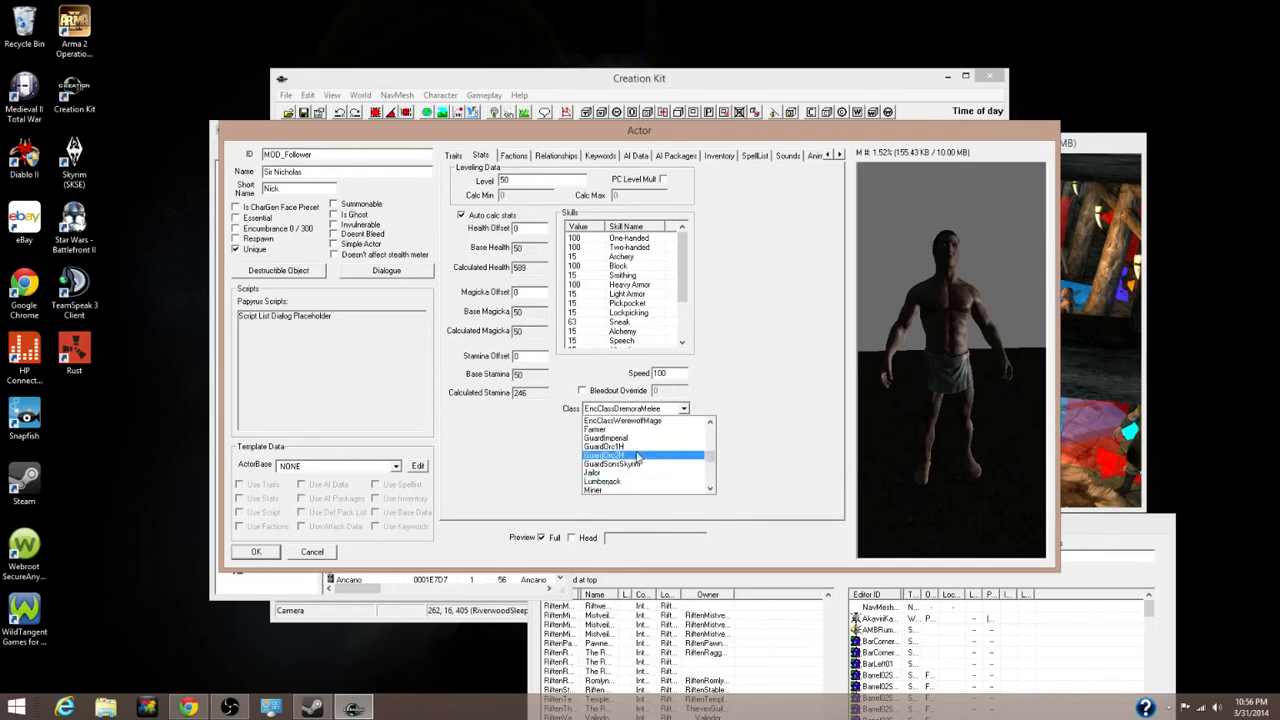
scroll(640, 458, down, 15)
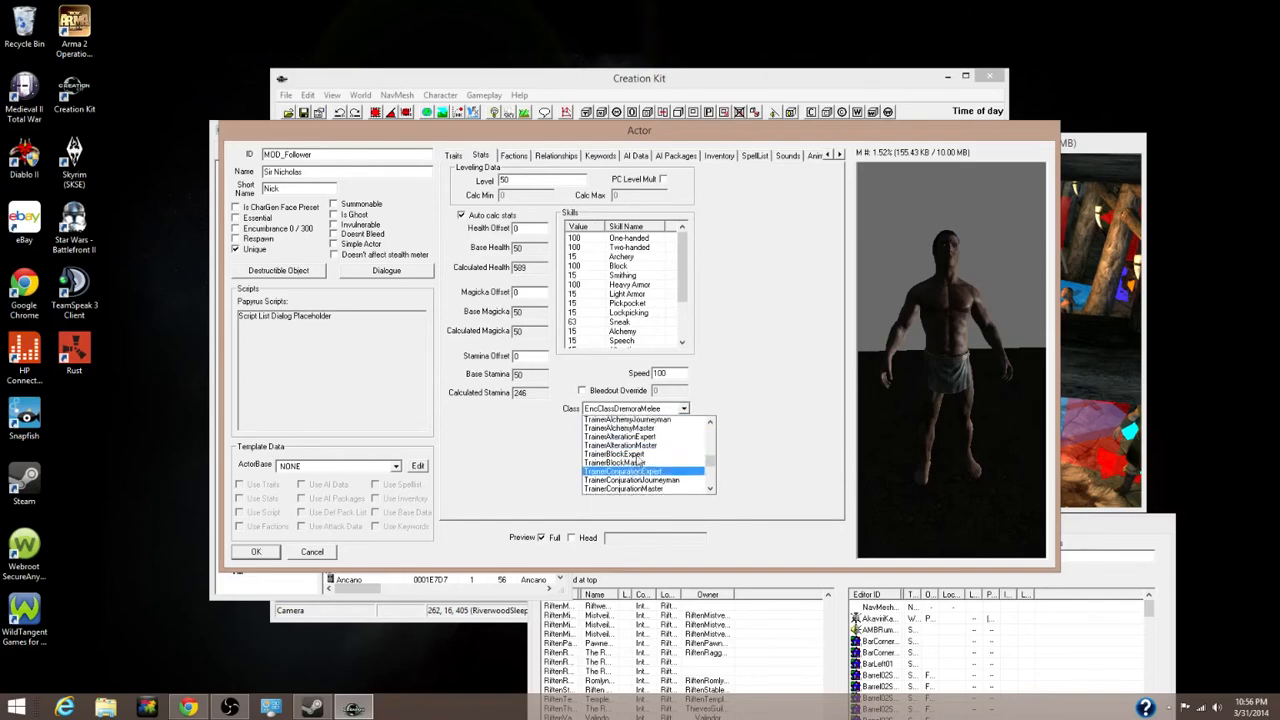
scroll(640, 462, up, 20)
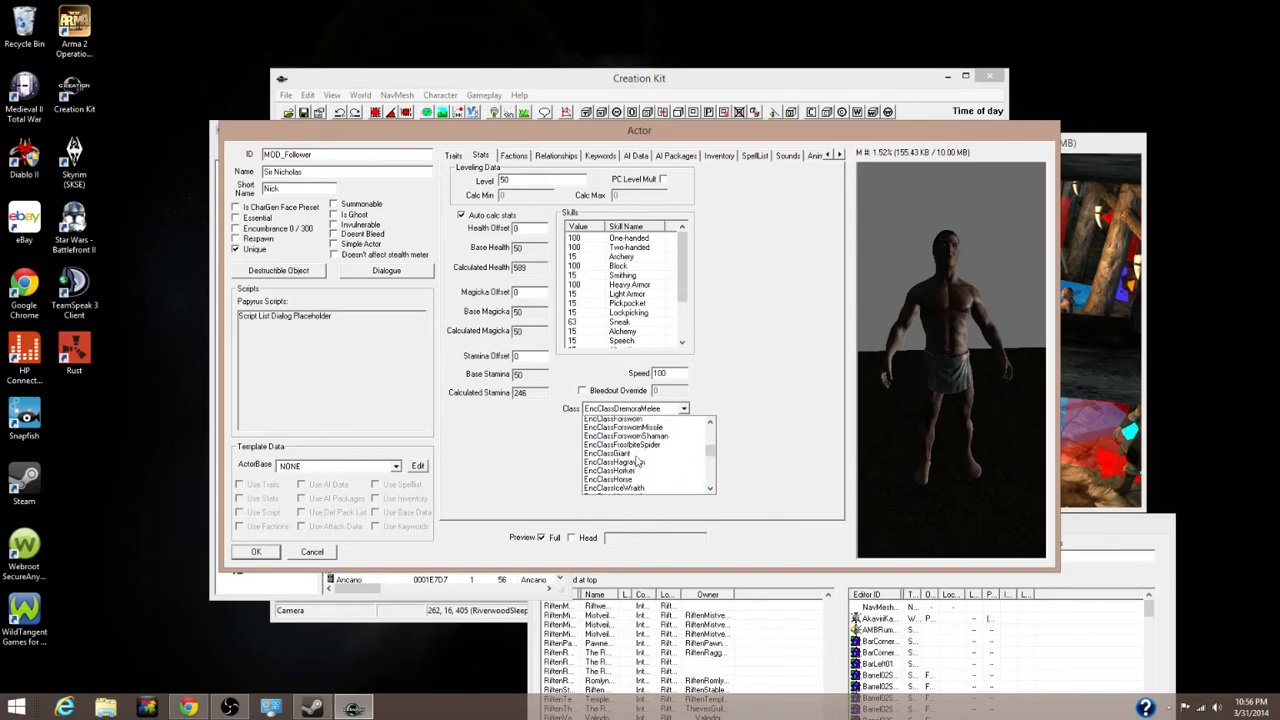
scroll(637, 461, up, 10)
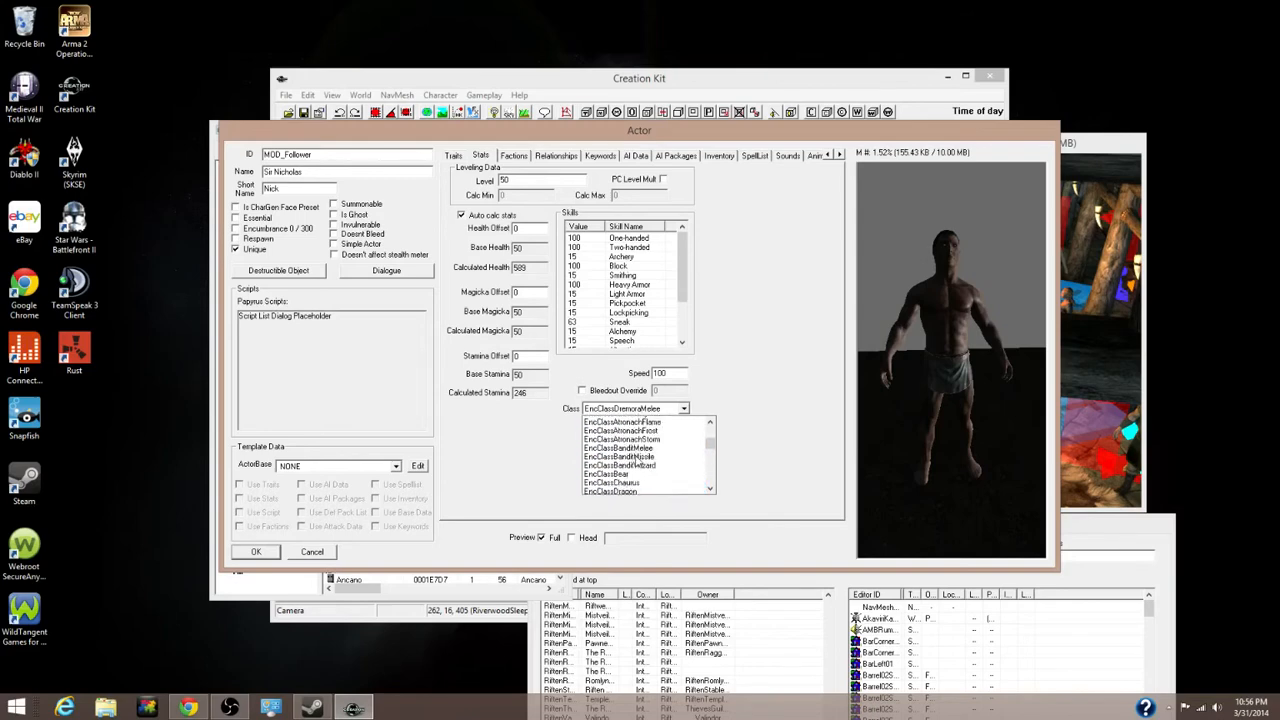
scroll(637, 459, up, 4)
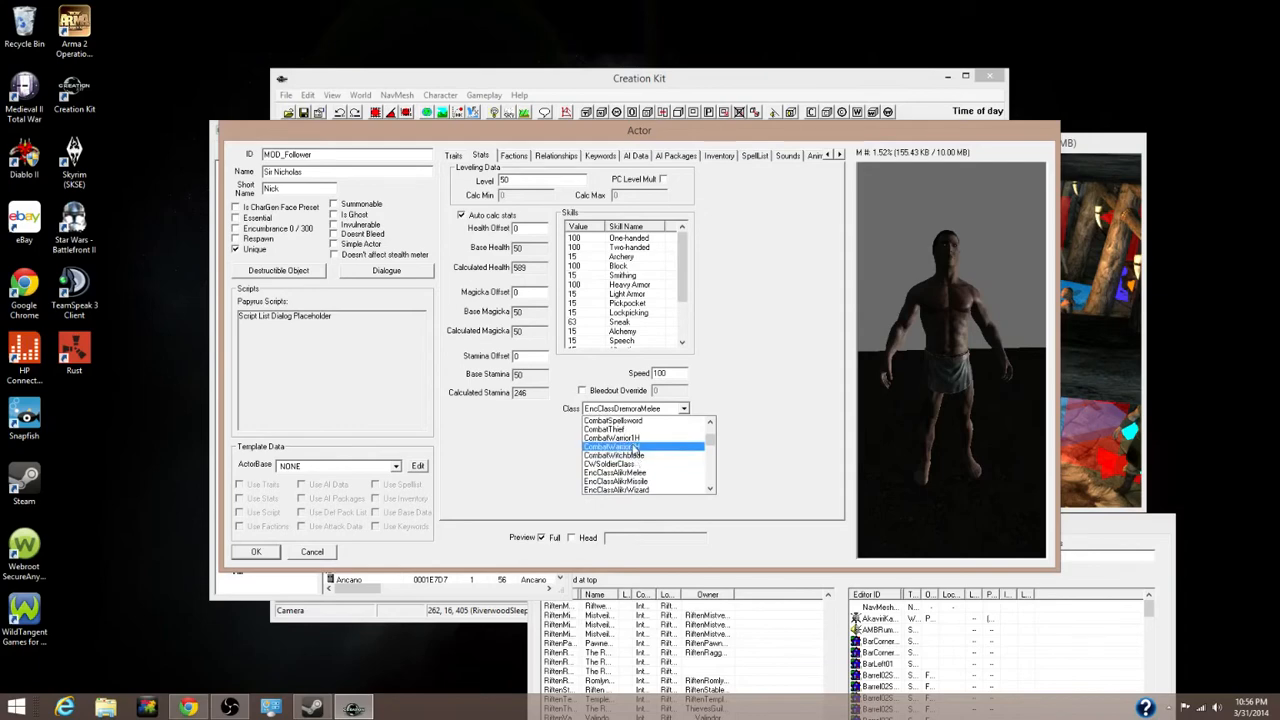
click(635, 447)
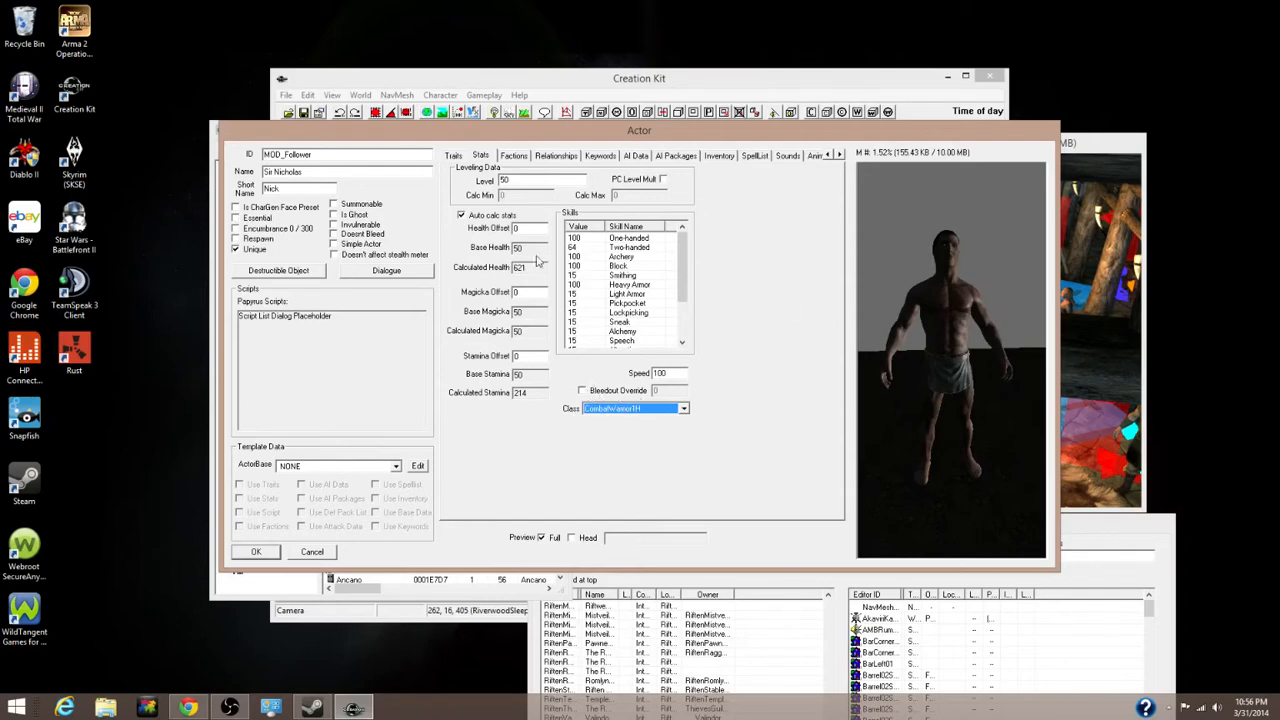
Keep Auto calc stats checked, then move to the Factions tab
click(461, 215)
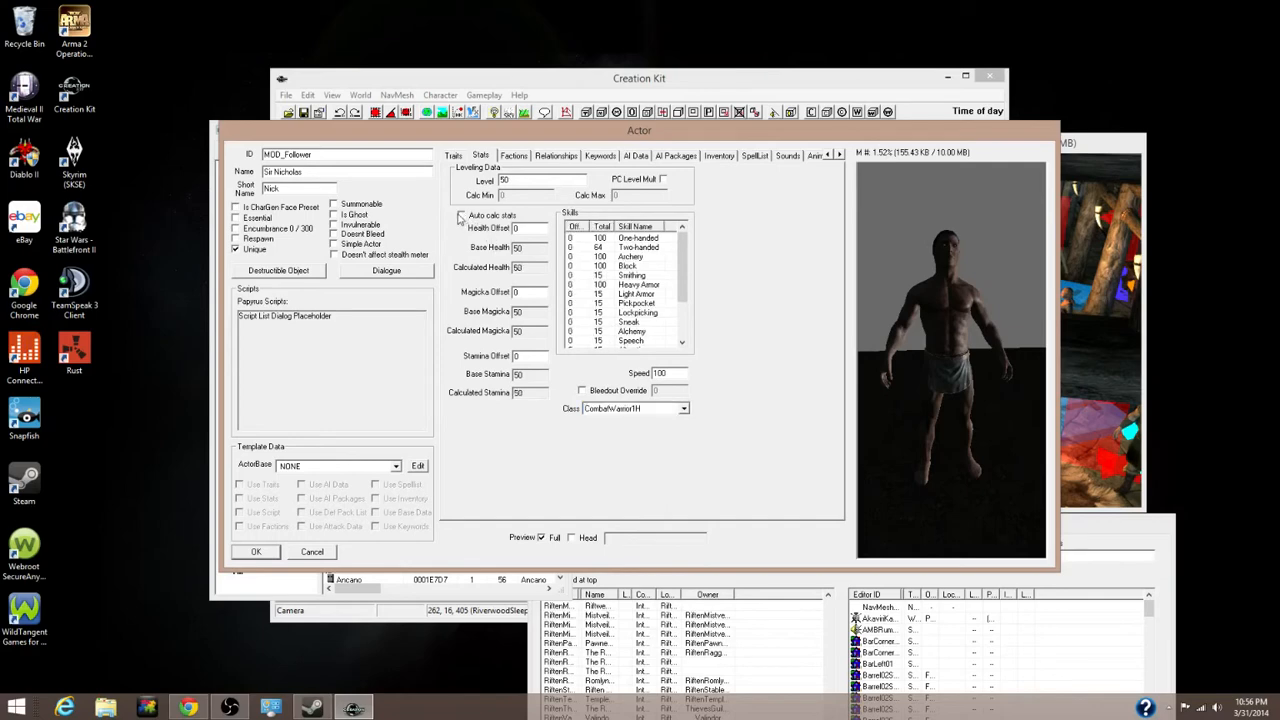
mouse_move(686, 258)
mouse_down()
mouse_move(686, 272)
mouse_move(686, 258)
mouse_up()
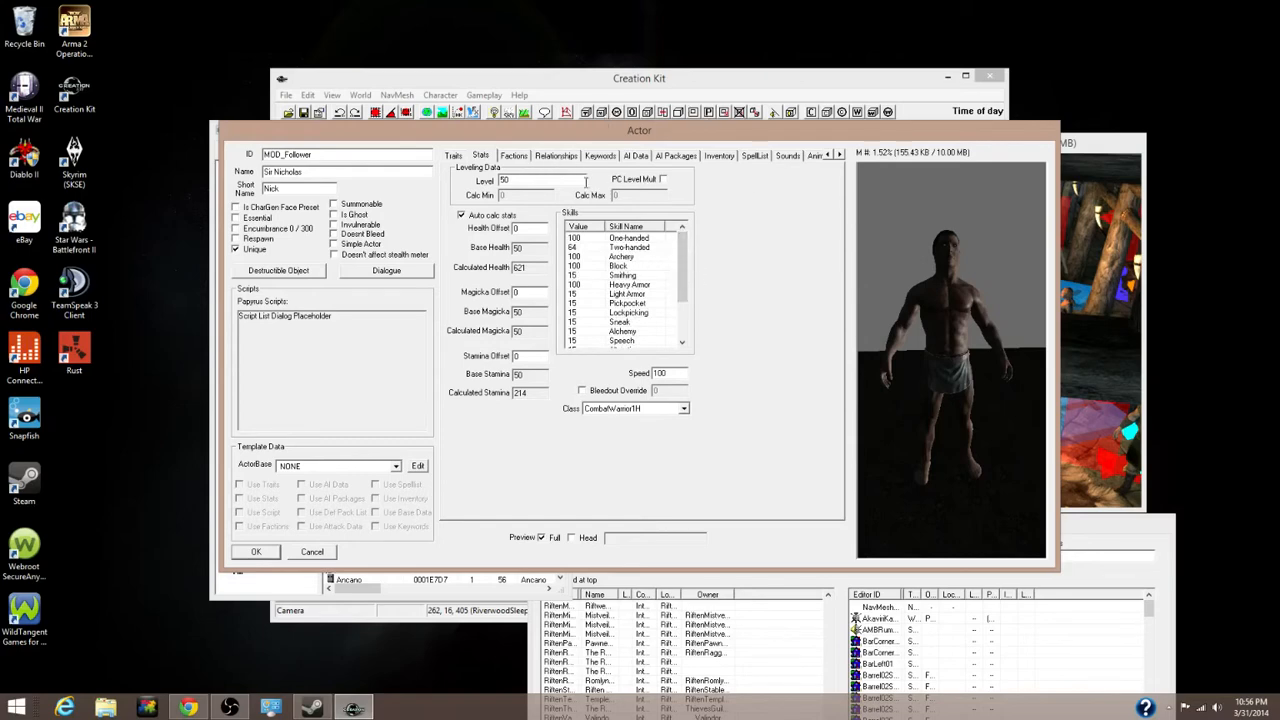
click(518, 157)
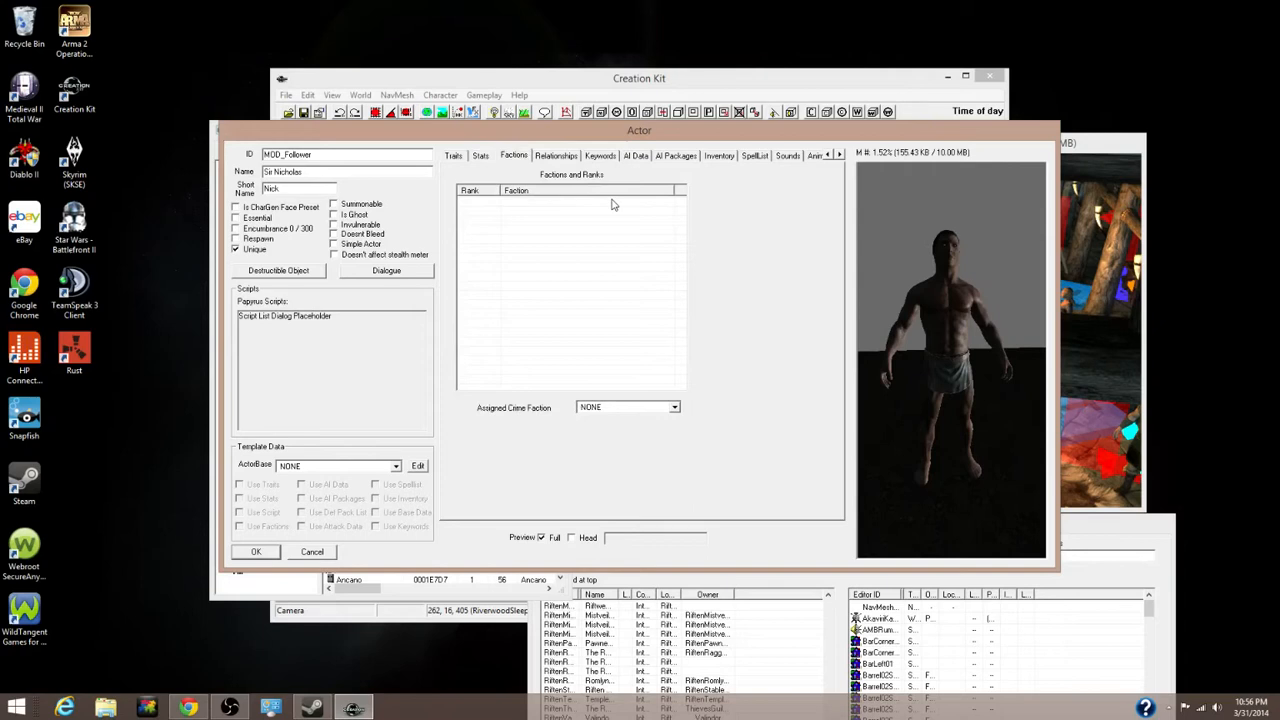
Add CurrentFollowerFaction and PotentialFollowerFaction to the actor's faction list
right_click(535, 207)
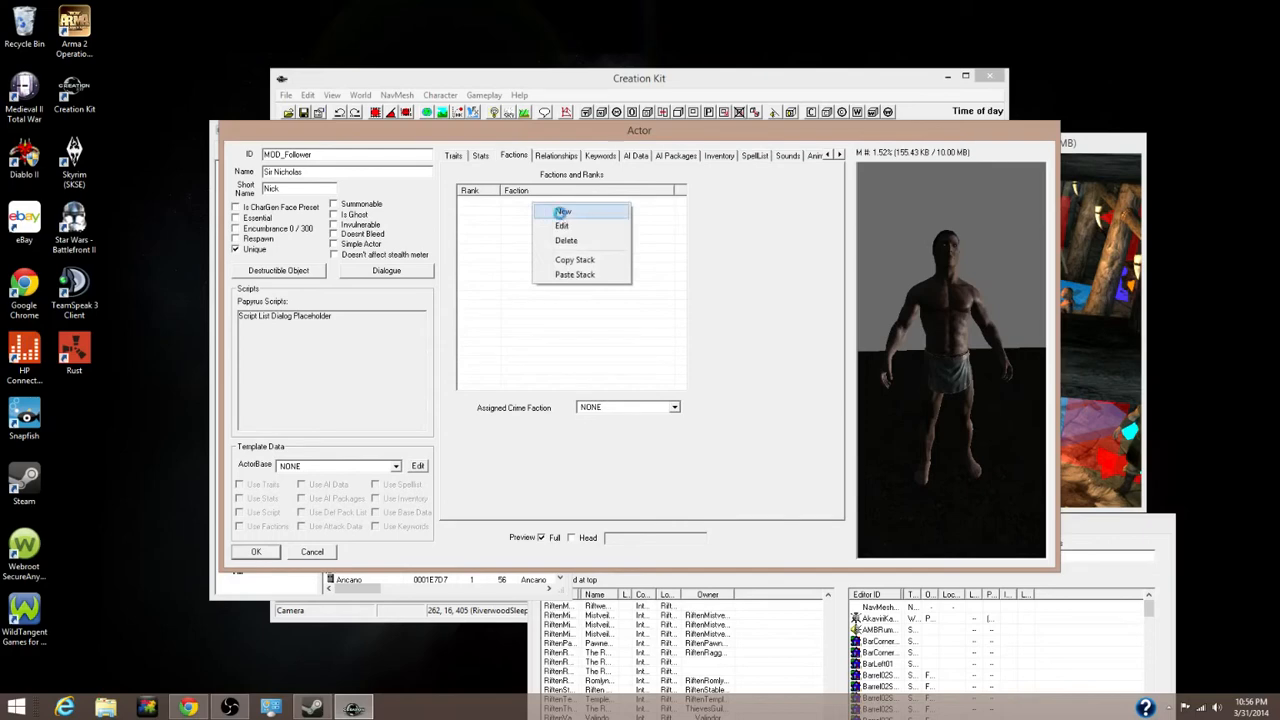
click(563, 212)
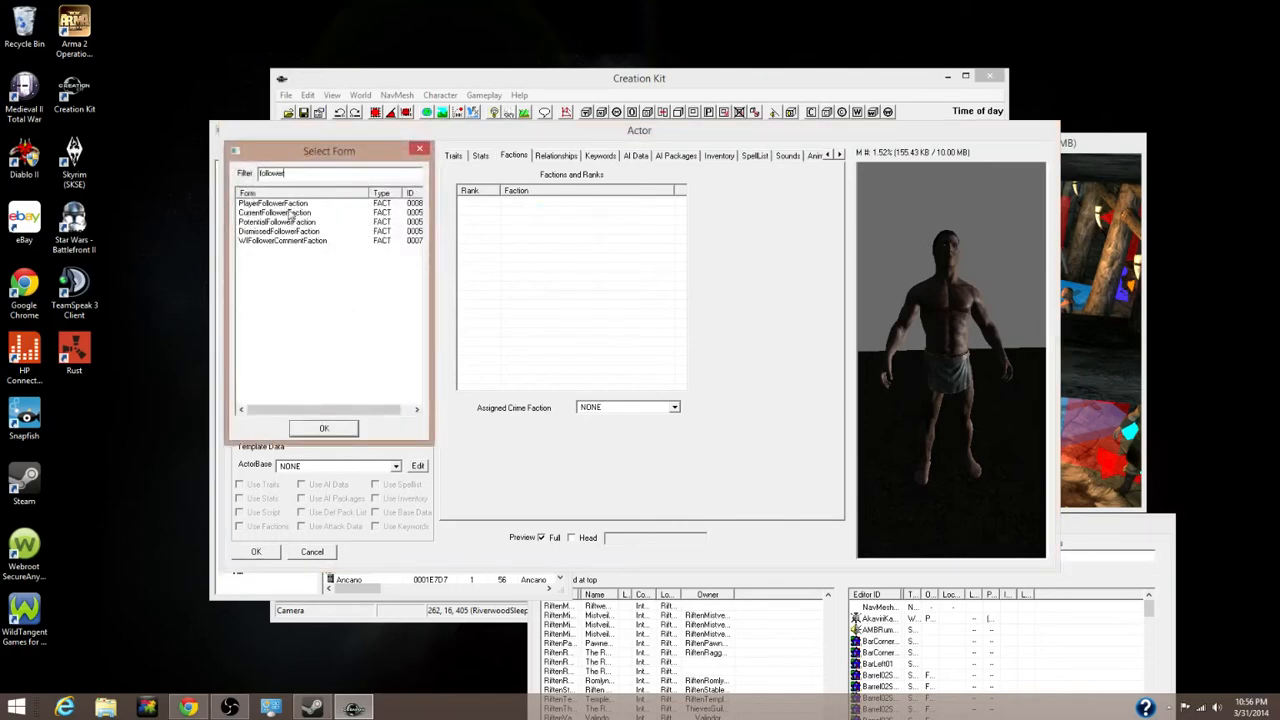
double_click(285, 213)
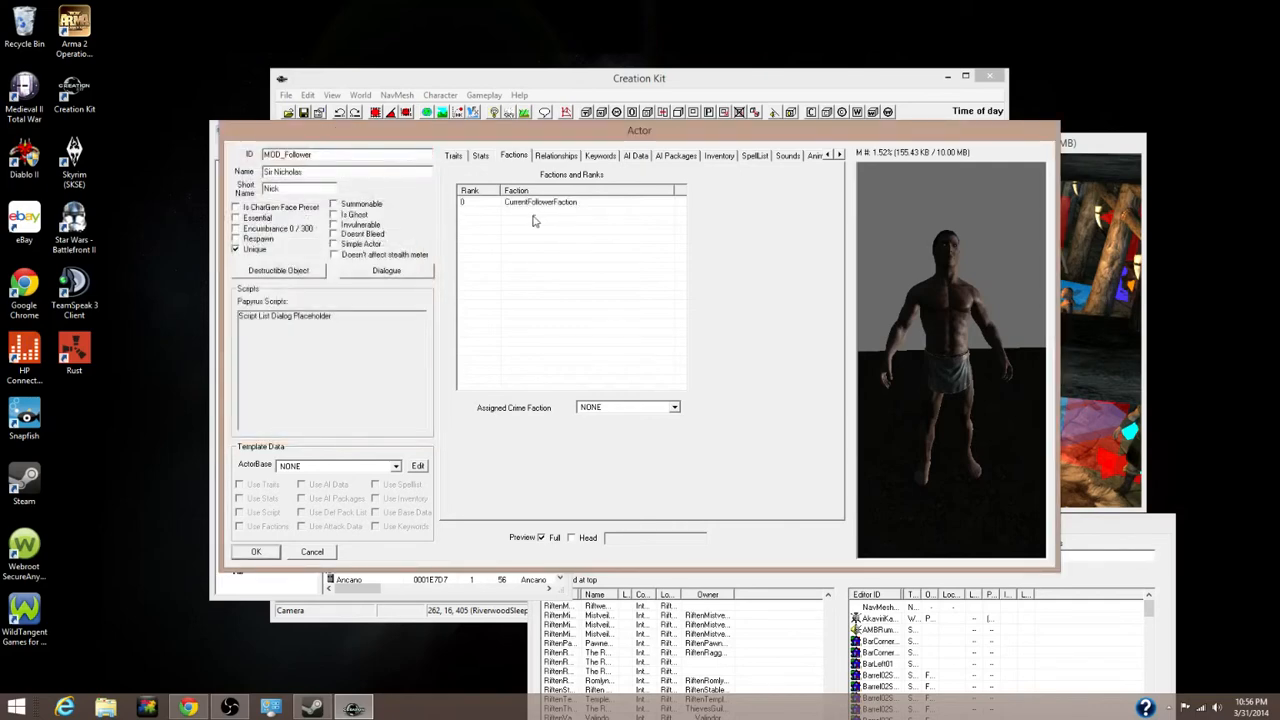
right_click(535, 218)
click(558, 227)
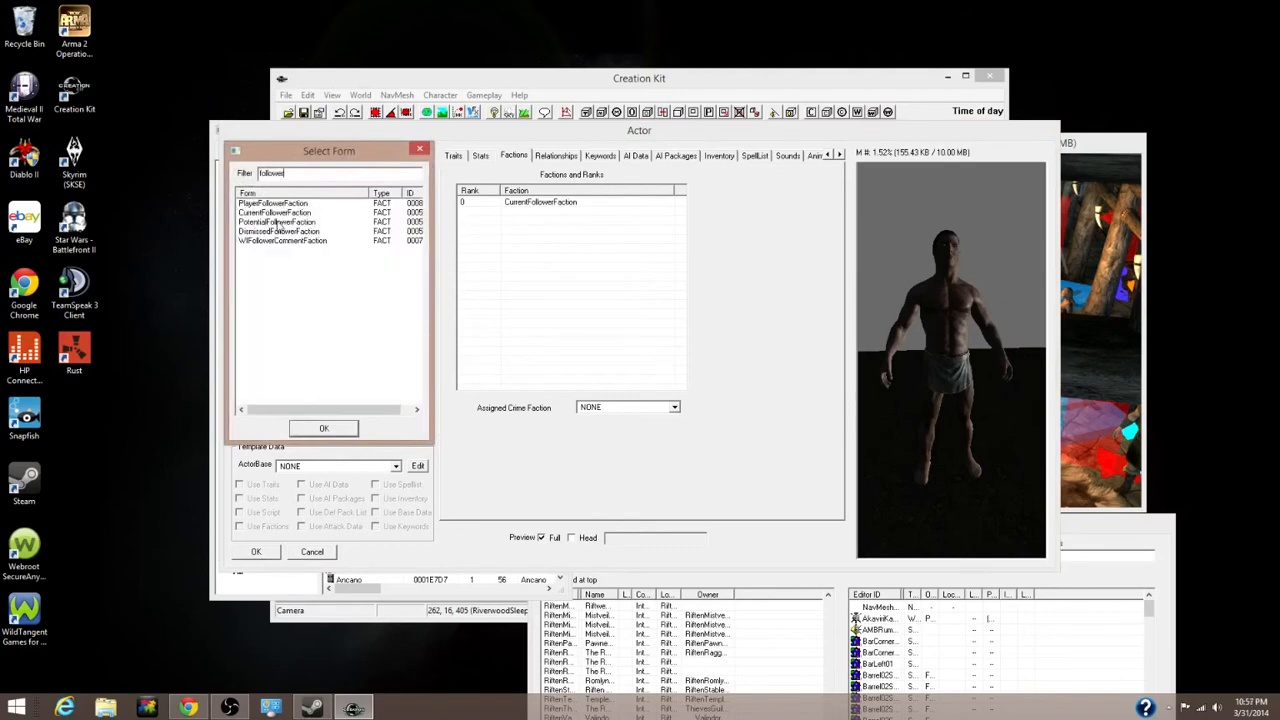
double_click(278, 222)
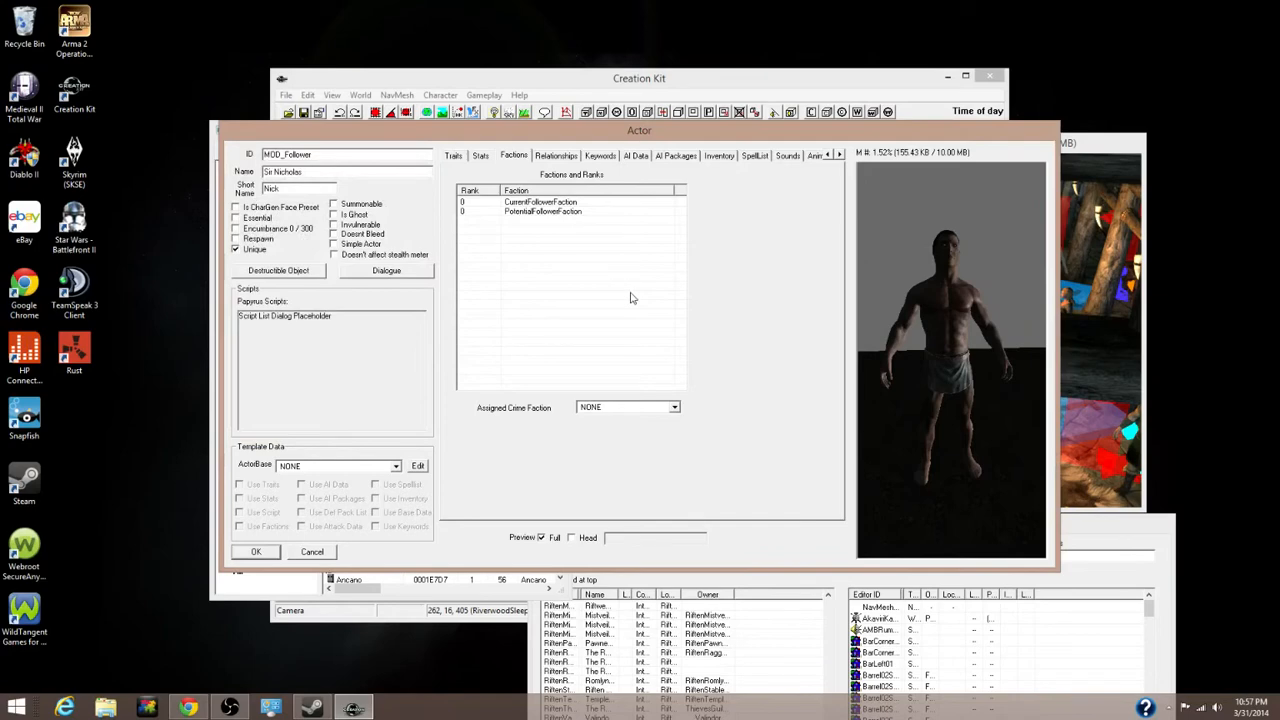
Confirm the CurrentFollowerFaction rank, then switch to the AI Data tab
click(493, 203)
key(Return)
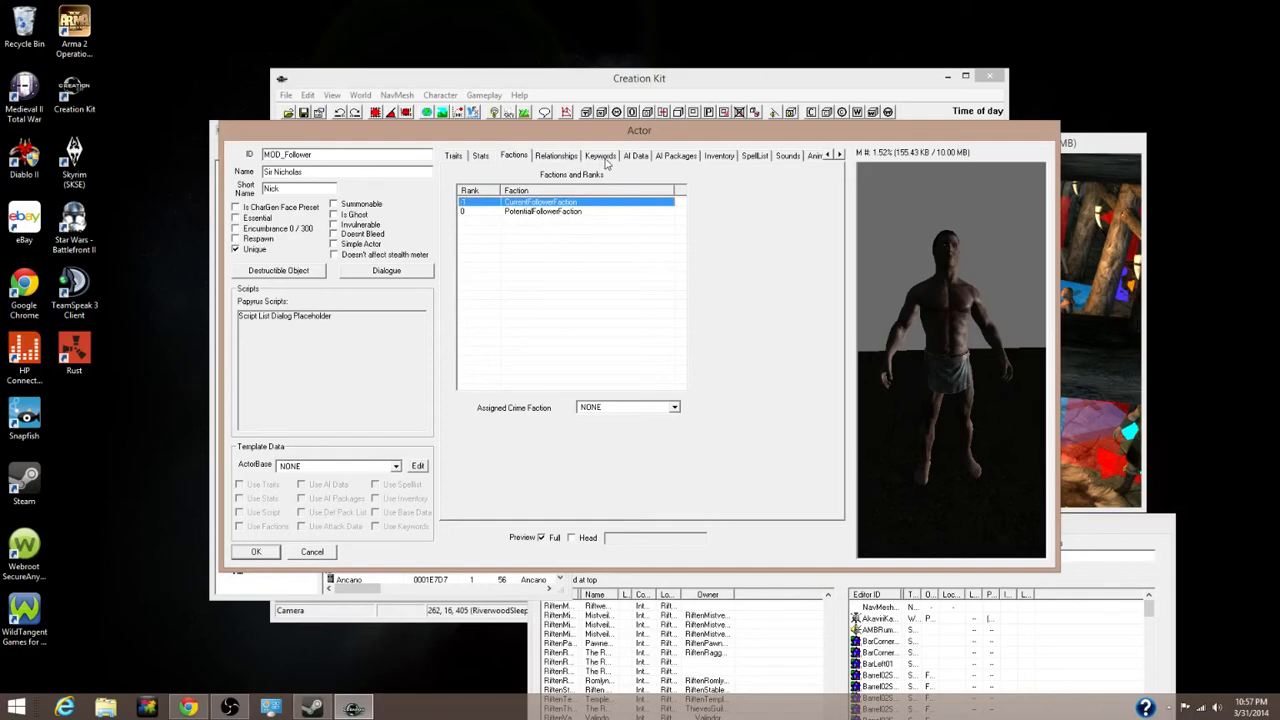
click(636, 156)
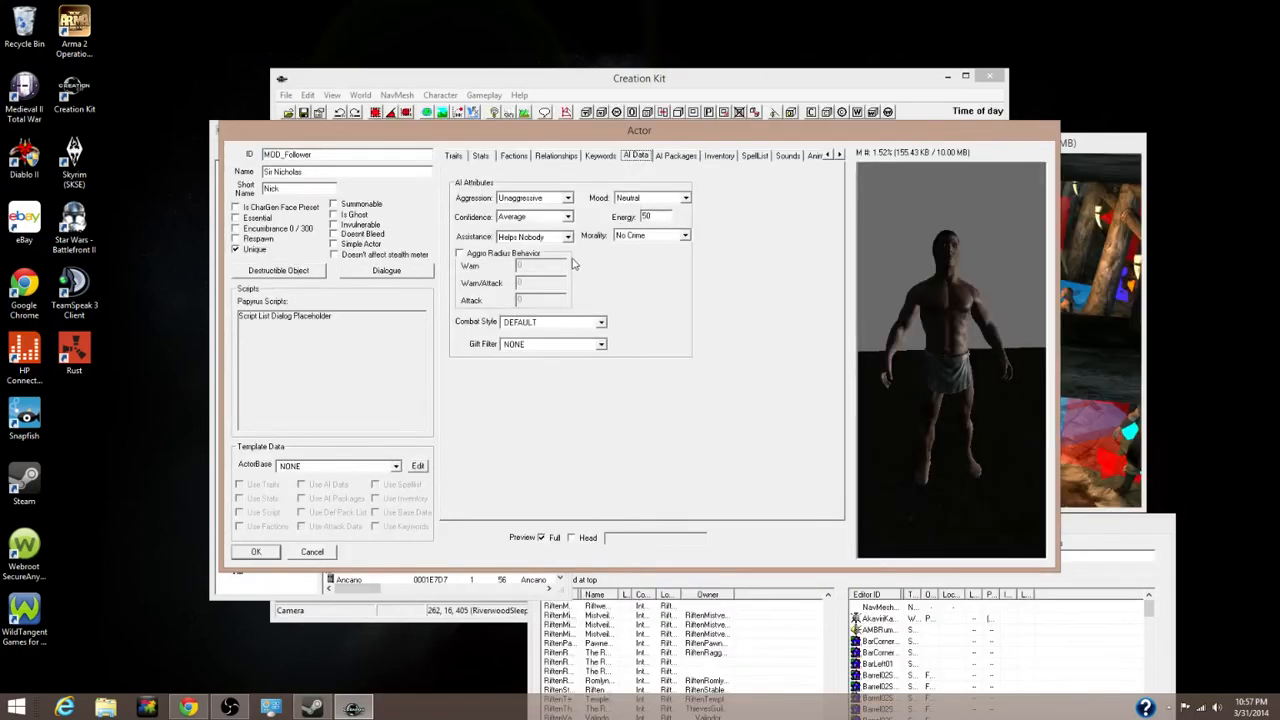
Set Aggression to Unaggressive, Confidence to Brave, and Assistance to Helps Friends and Allies
click(555, 199)
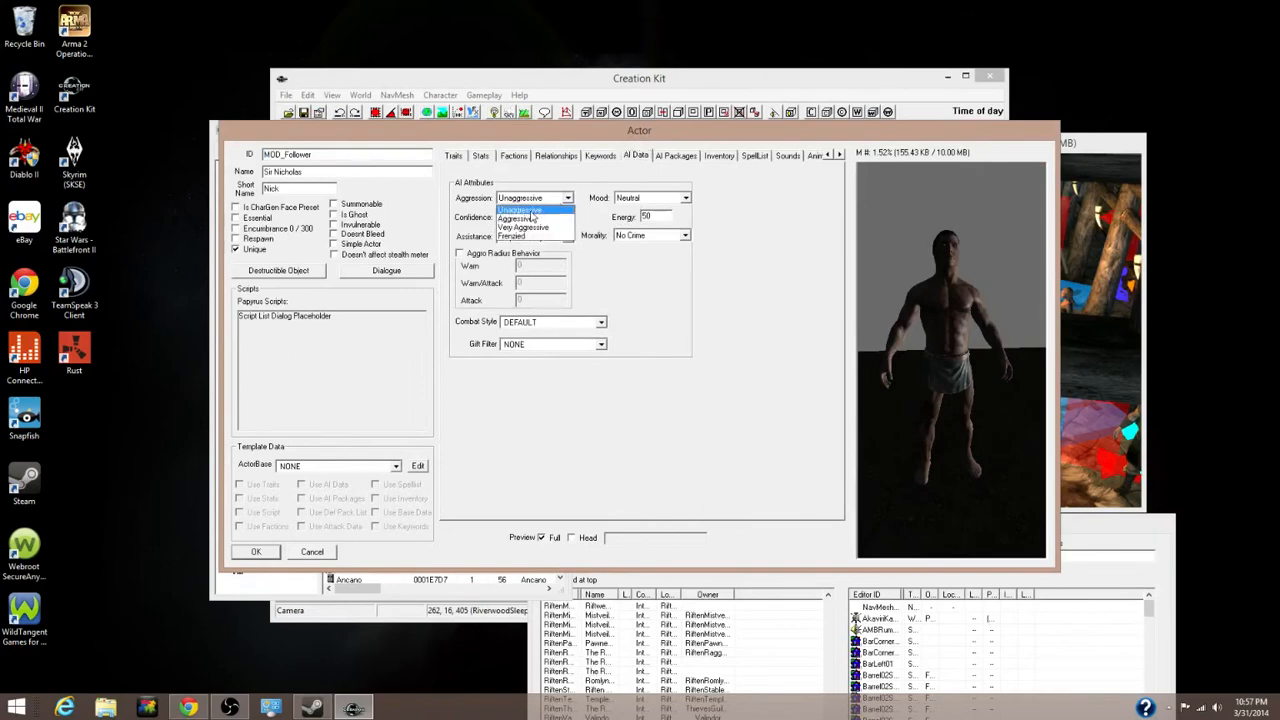
click(526, 211)
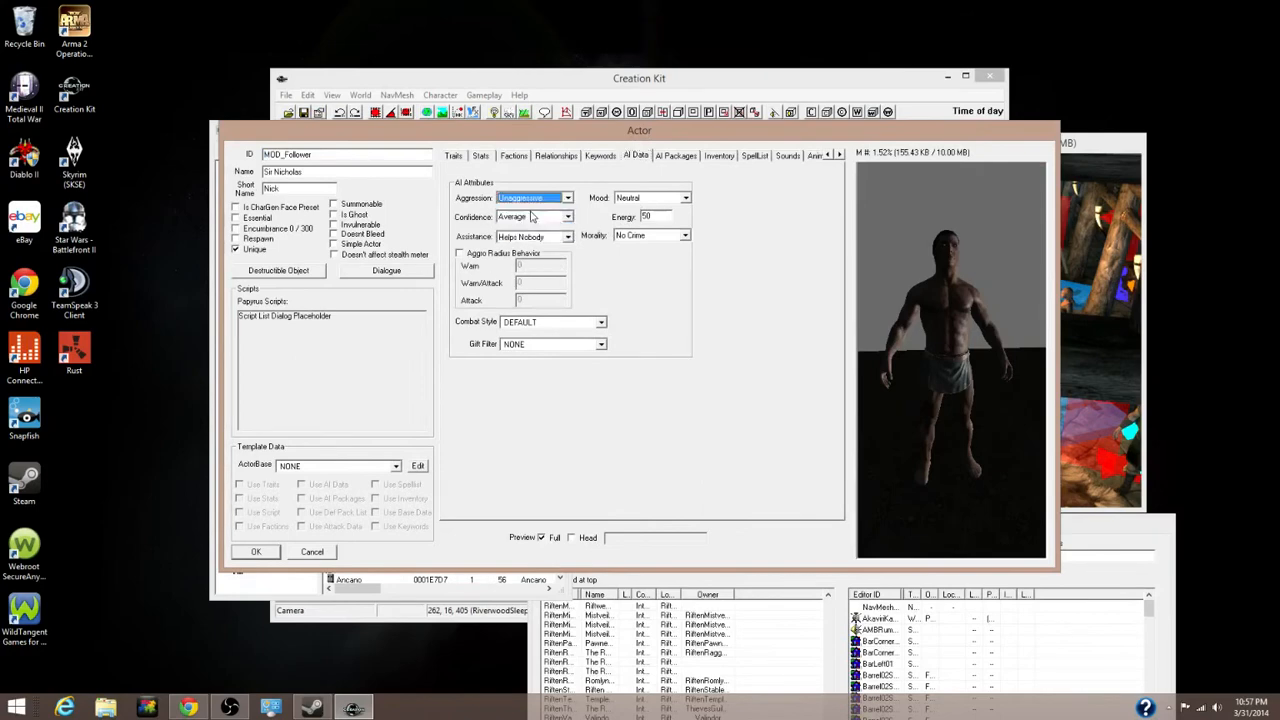
click(530, 219)
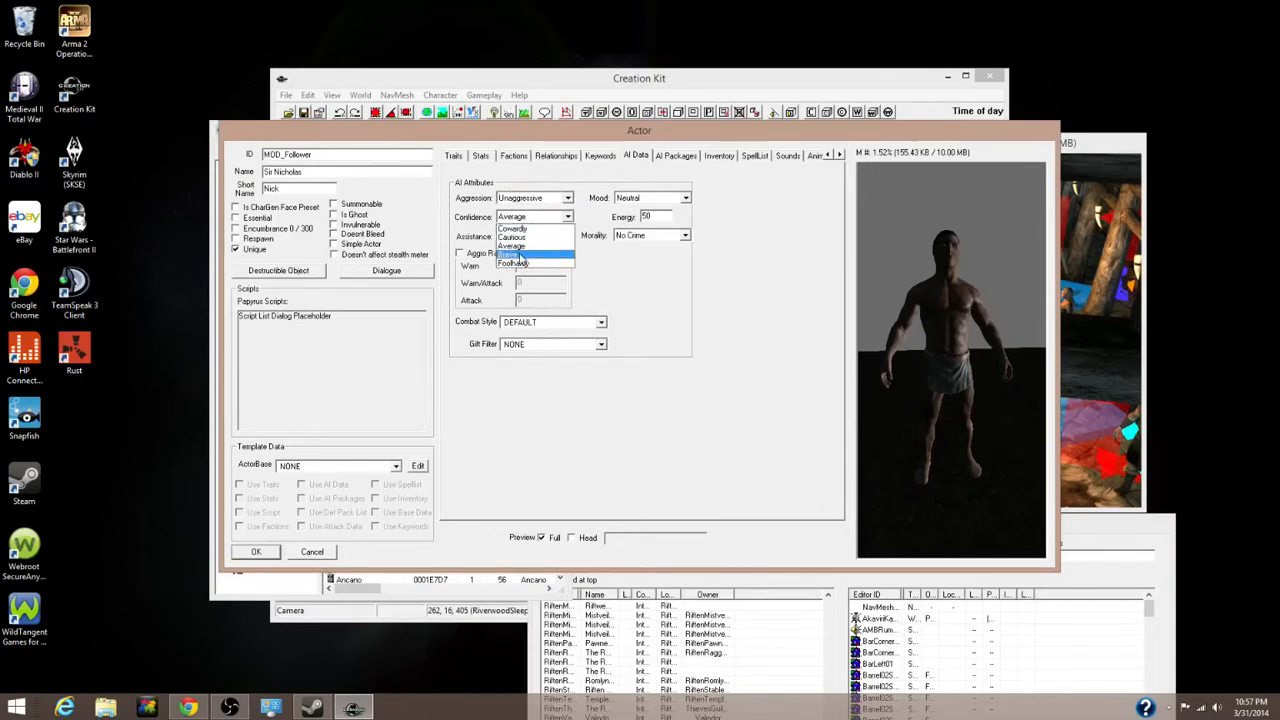
click(517, 255)
click(532, 237)
click(540, 268)
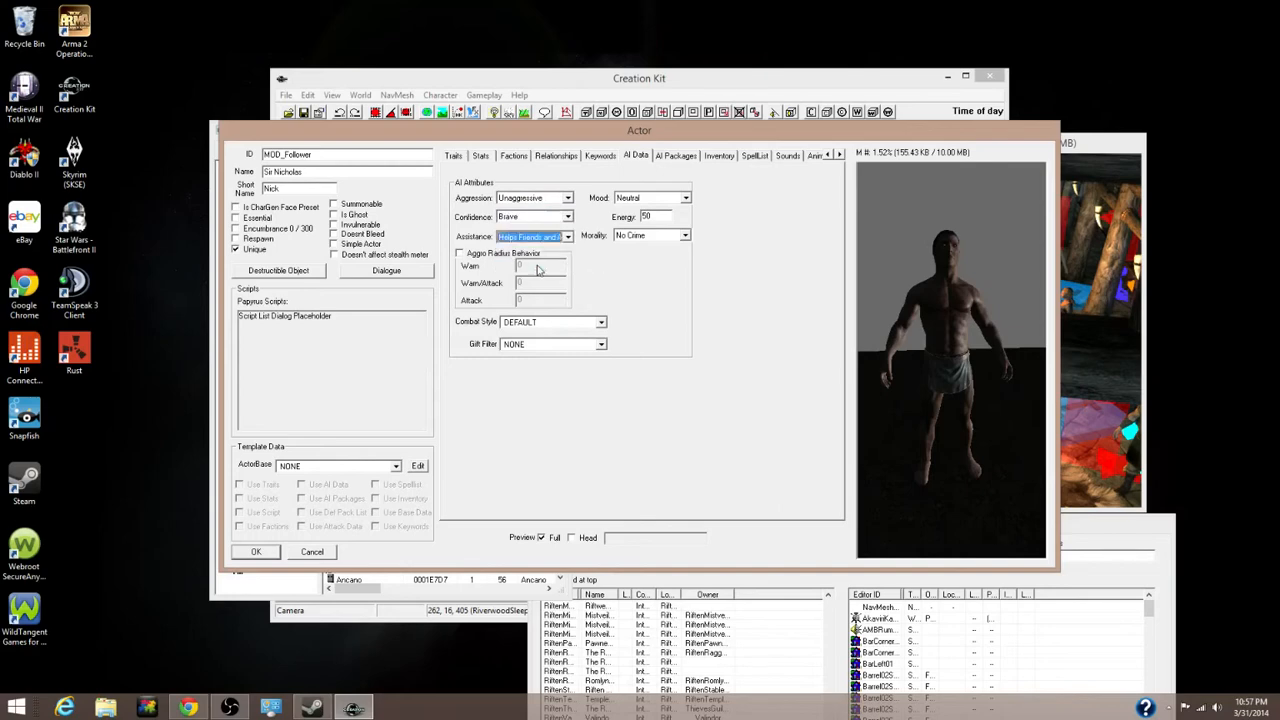
Set Mood to Happy and Morality to No Crime
click(644, 199)
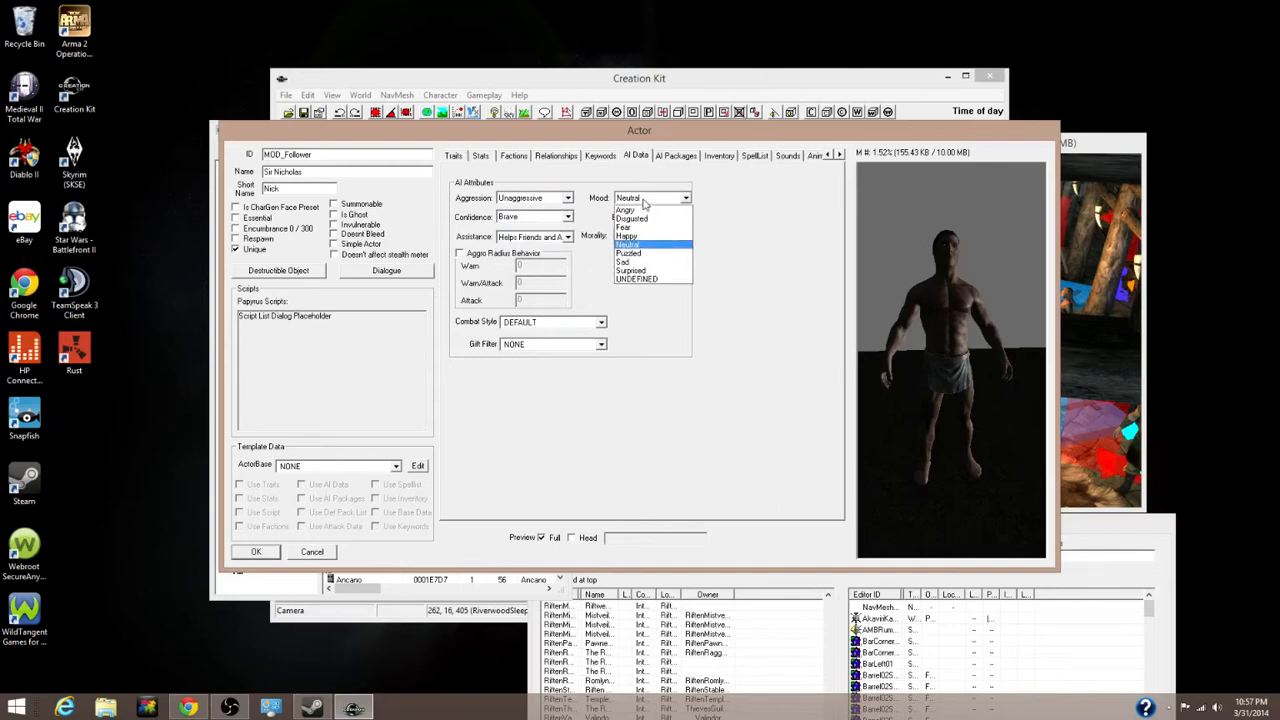
click(627, 236)
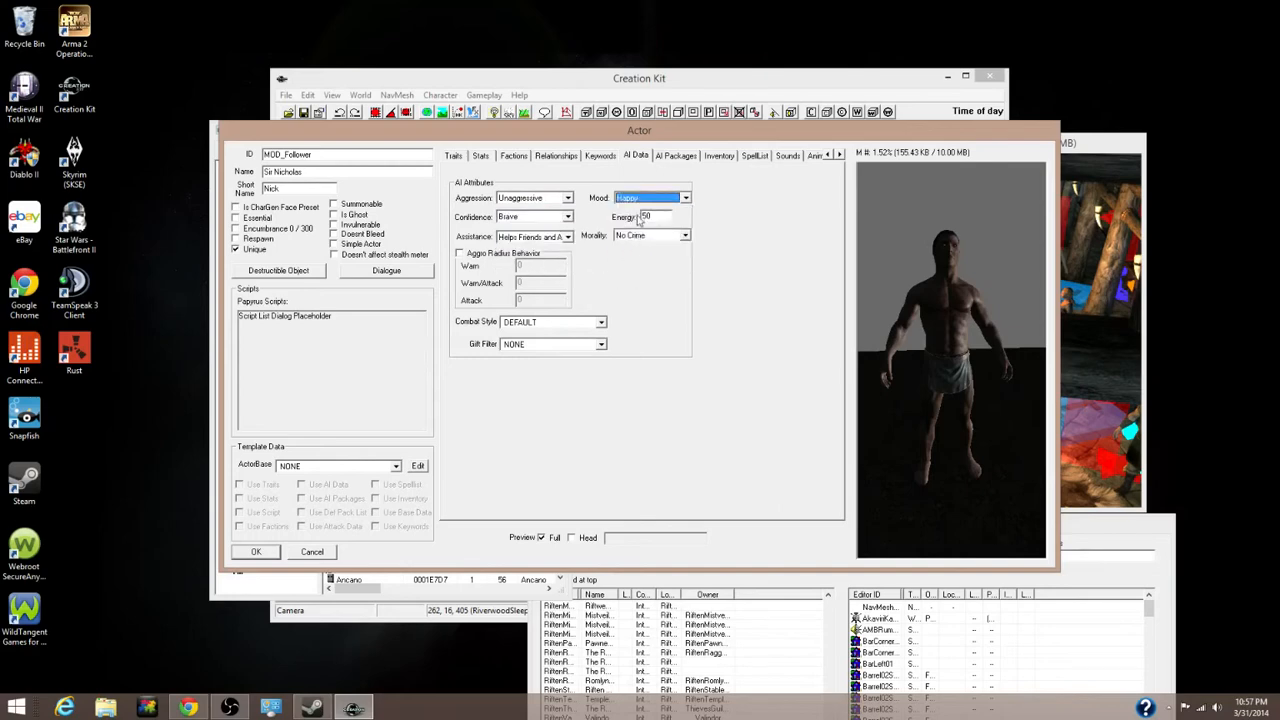
click(650, 198)
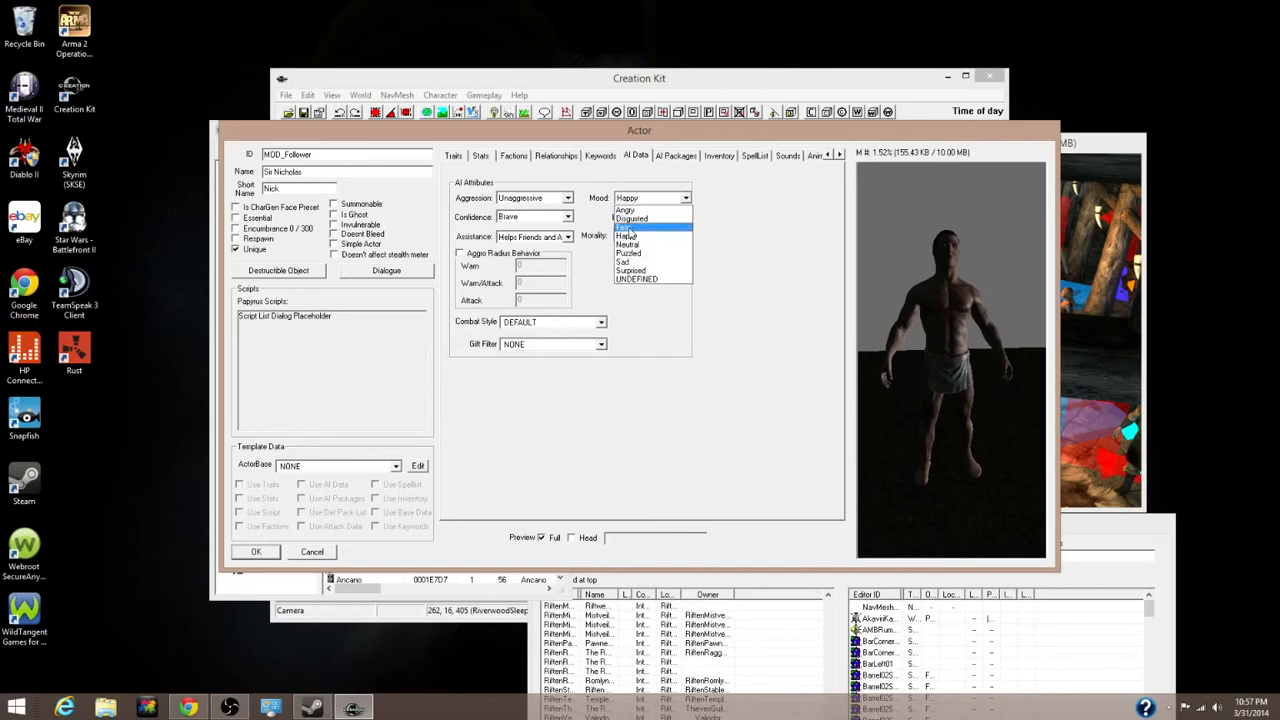
click(625, 228)
click(640, 199)
click(632, 239)
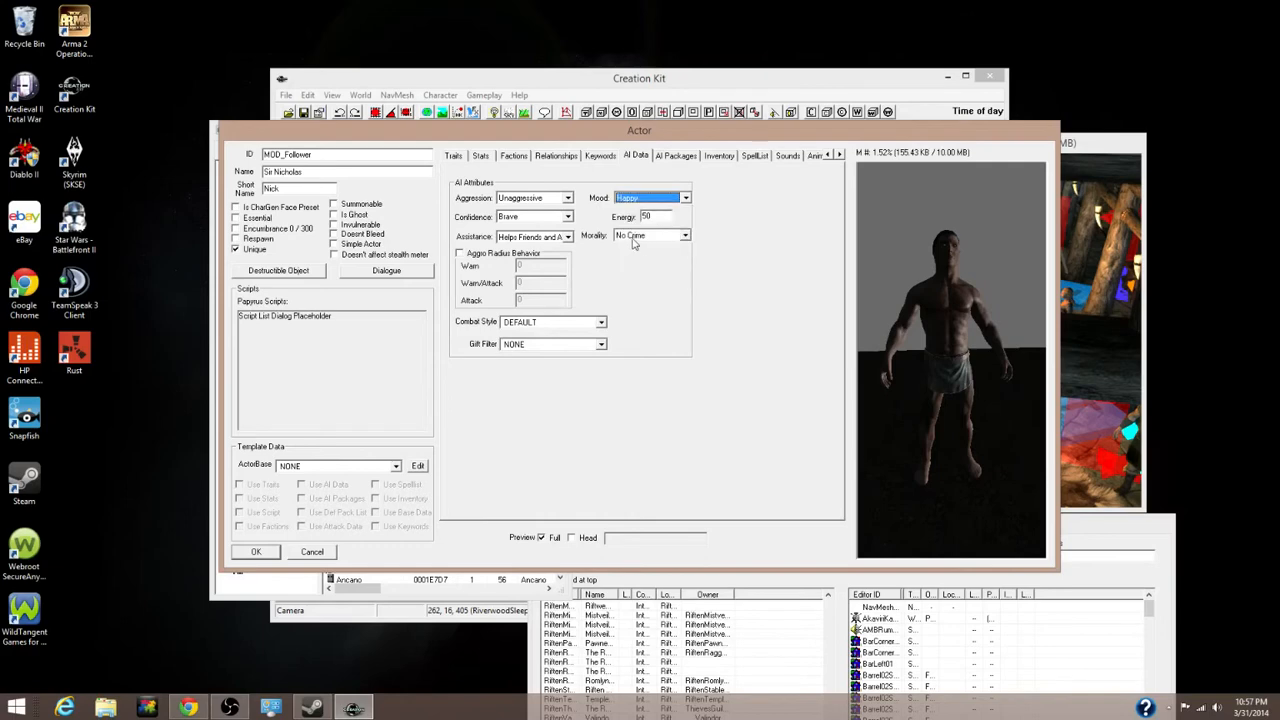
click(645, 236)
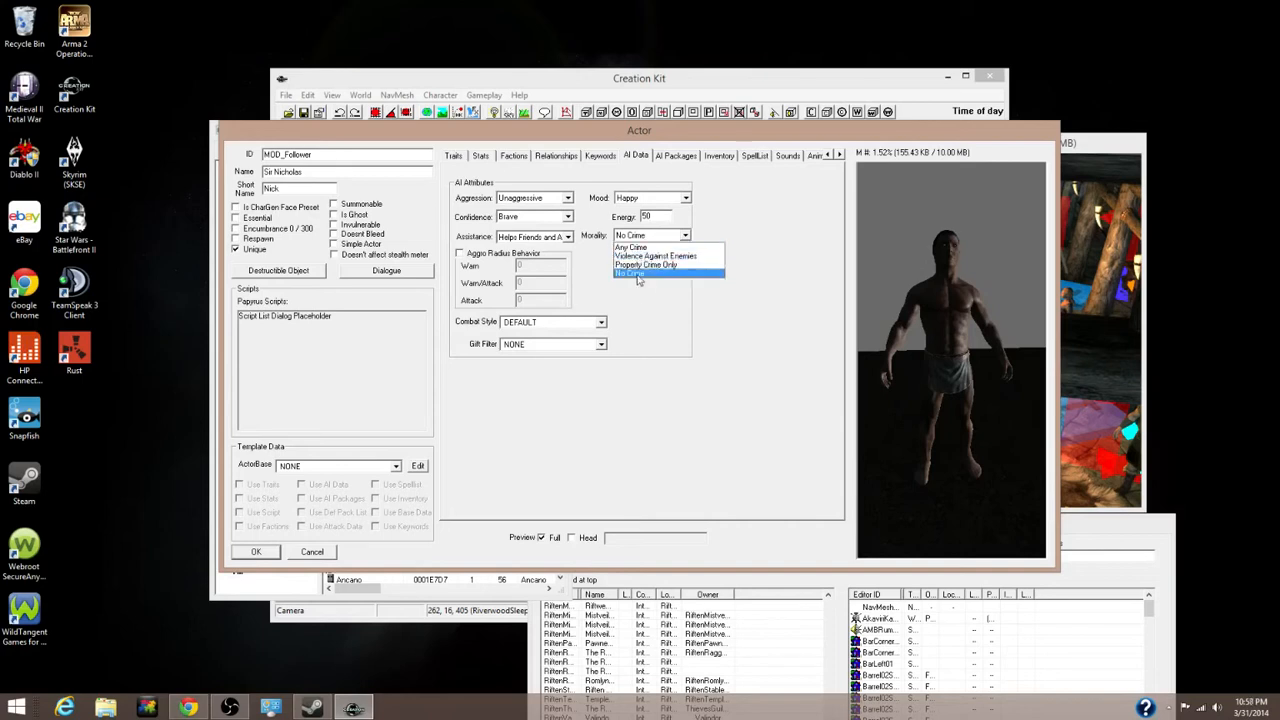
click(638, 273)
Choose csHumanMeleeLvl7 as the combat style and switch to the Inventory tab
click(559, 326)
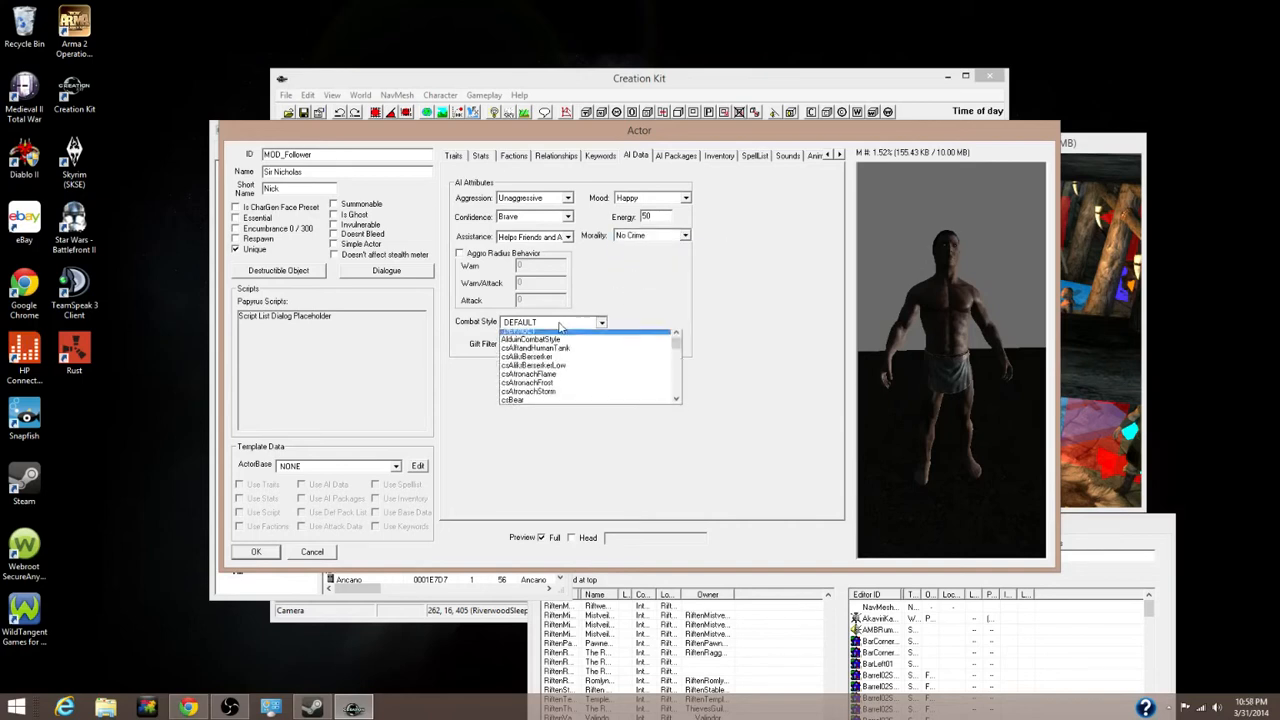
scroll(562, 390, down, 10)
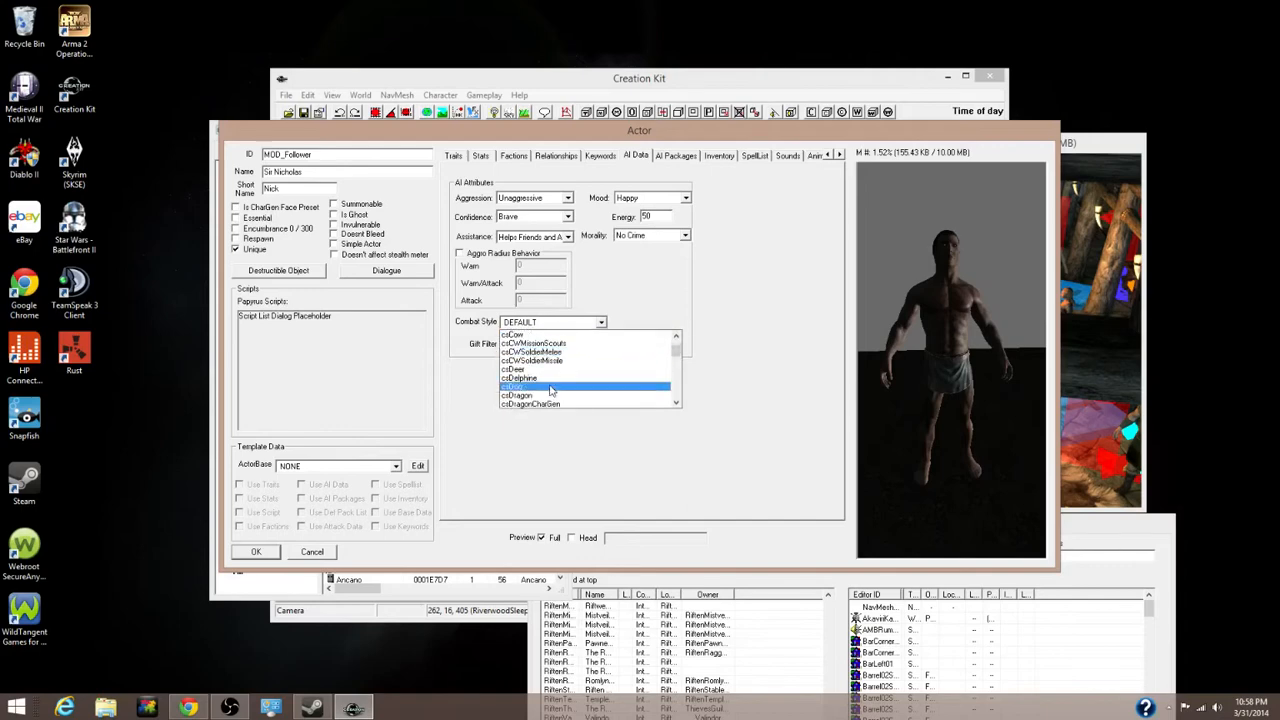
scroll(562, 396, down, 5)
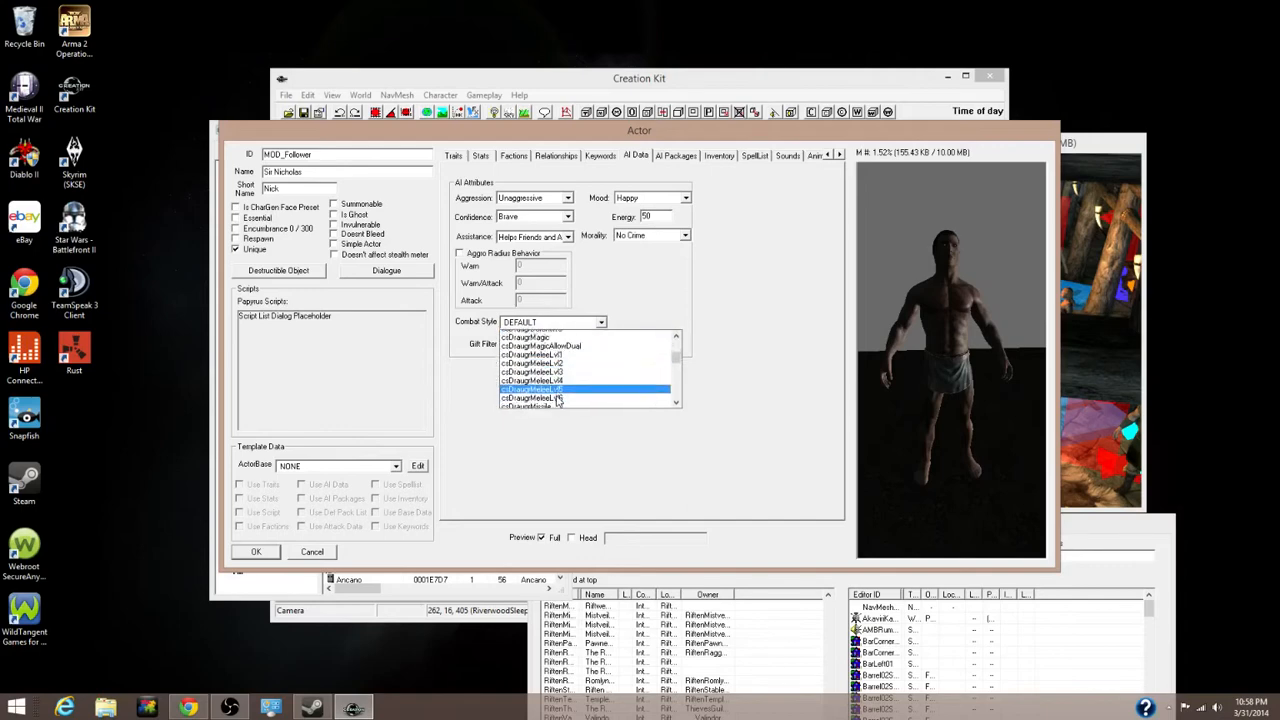
scroll(556, 399, down, 6)
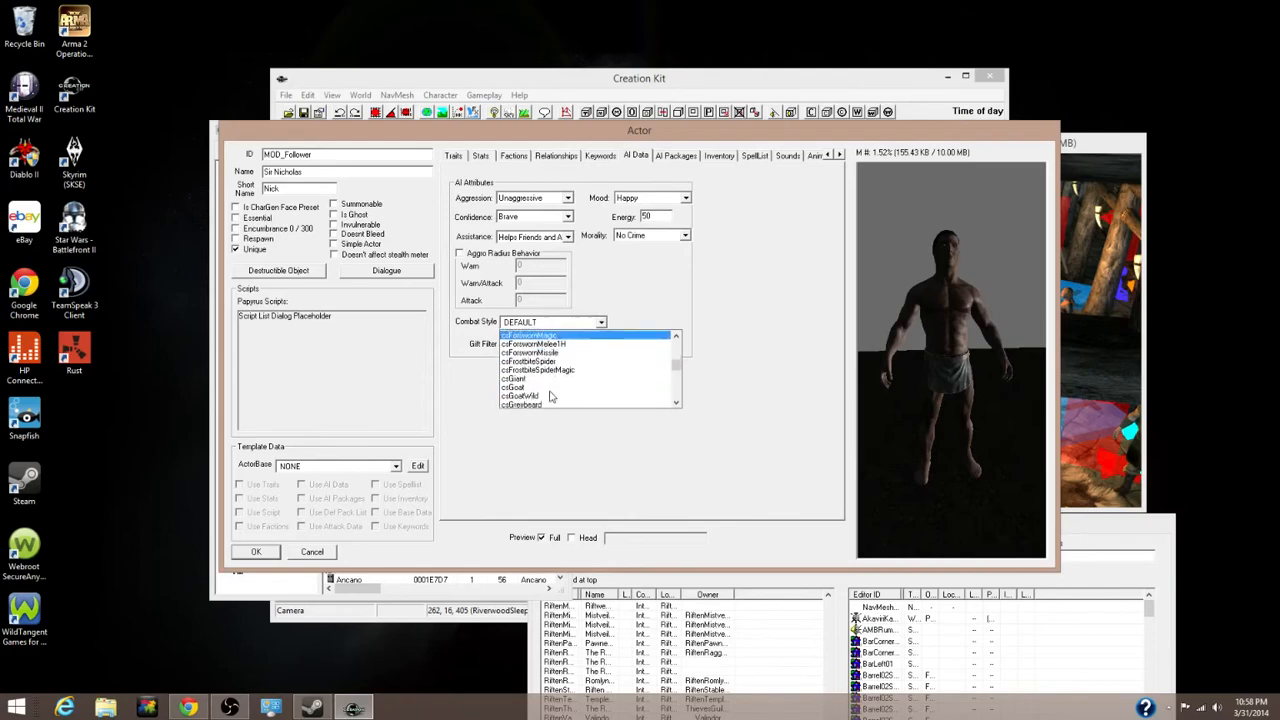
scroll(550, 398, down, 6)
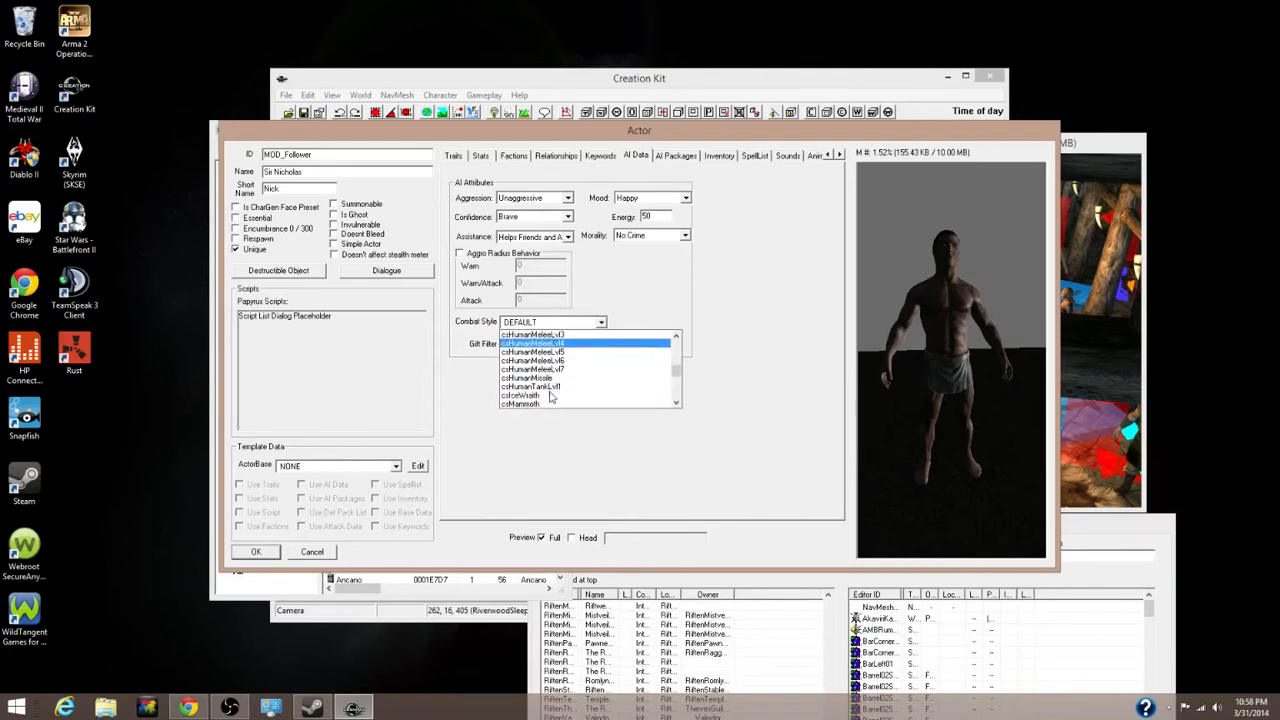
click(551, 370)
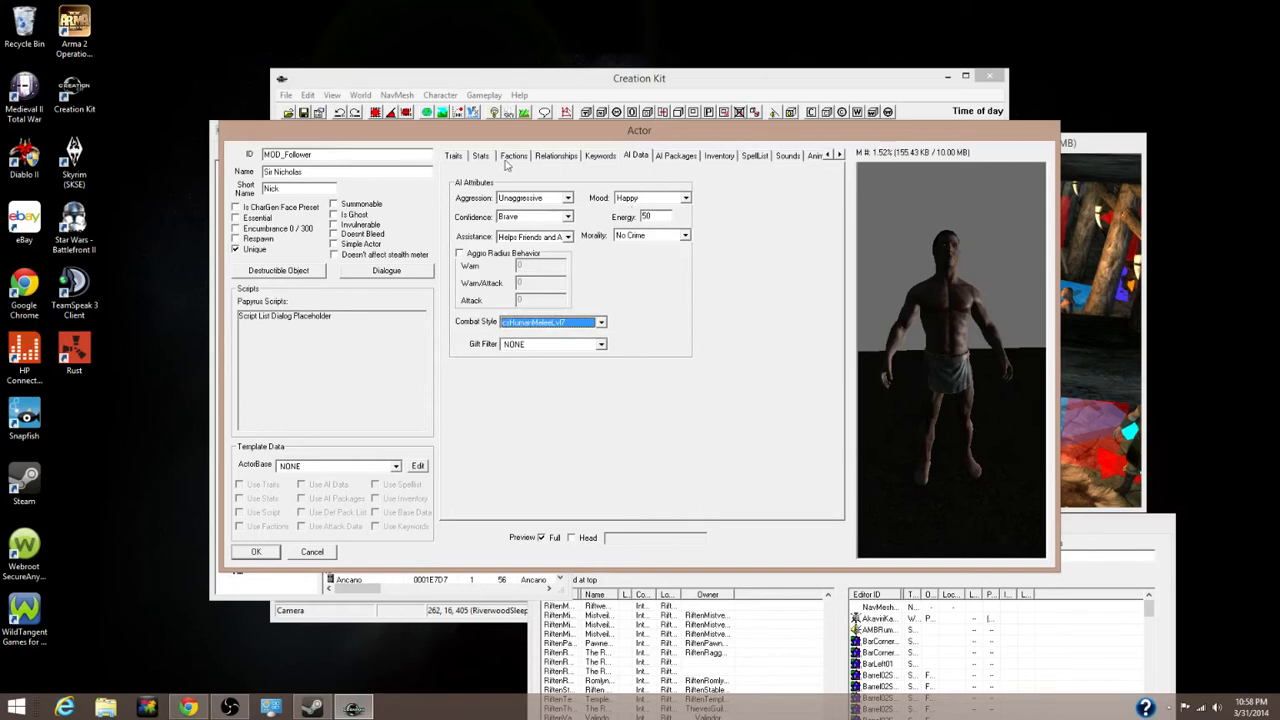
click(719, 157)
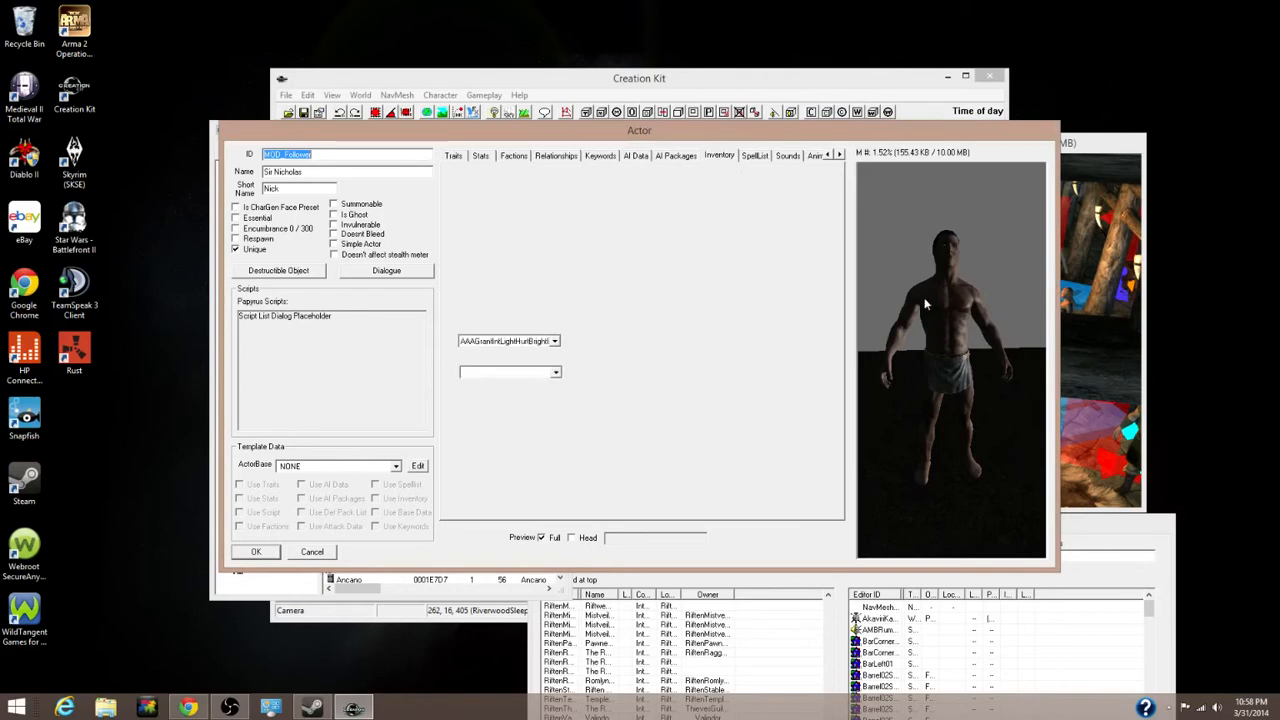
Set Default Outfit to ArmorImperialHeavyOutfitNoHelmet and show the armored actor in the full preview
click(486, 186)
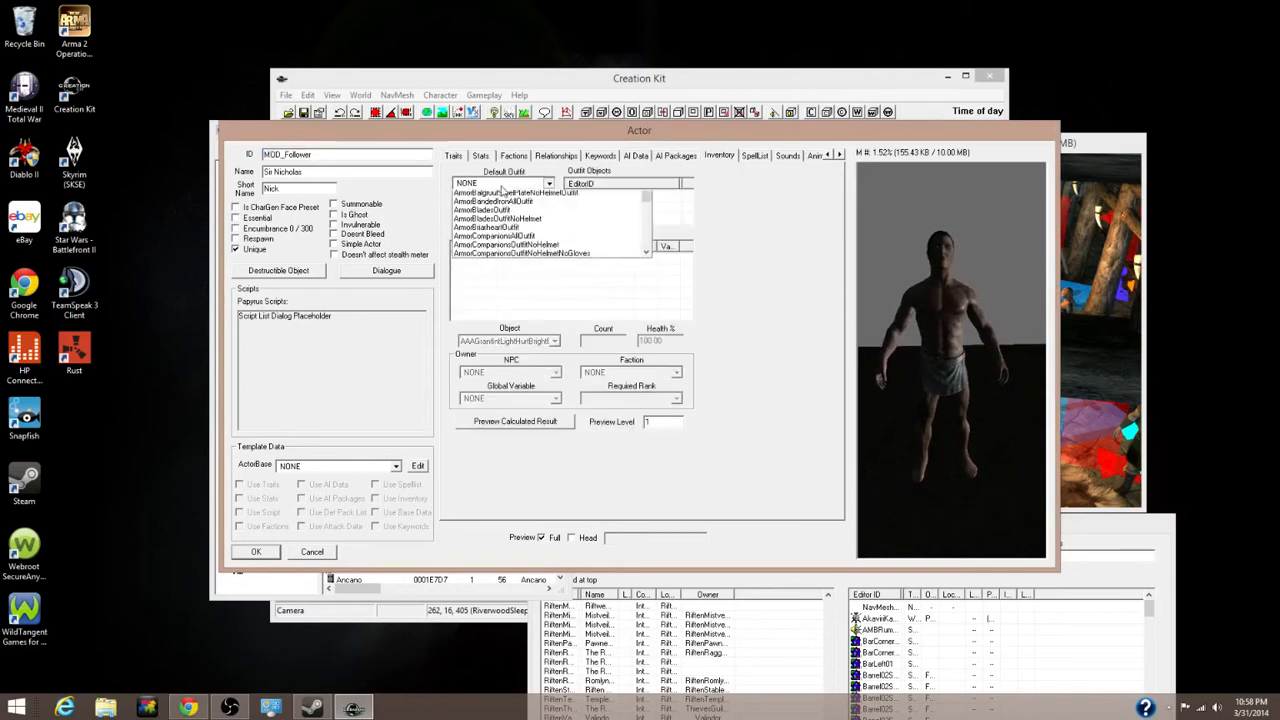
scroll(505, 240, down, 5)
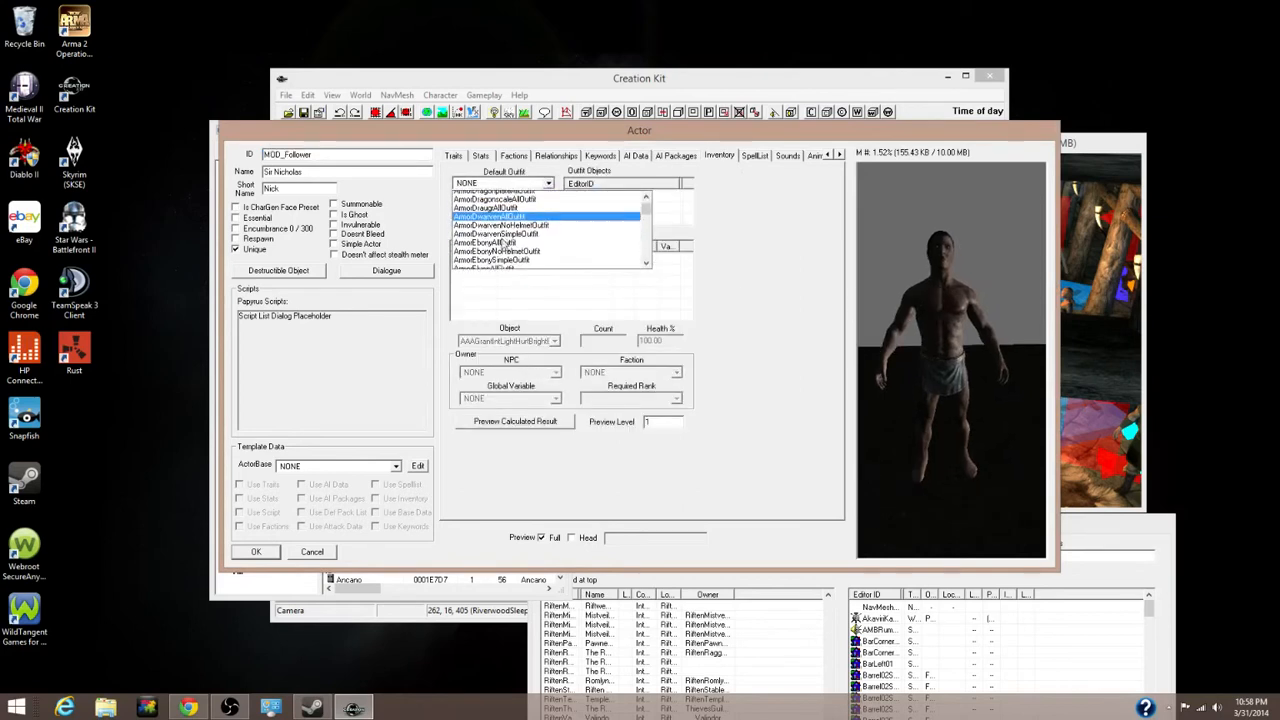
scroll(500, 243, down, 3)
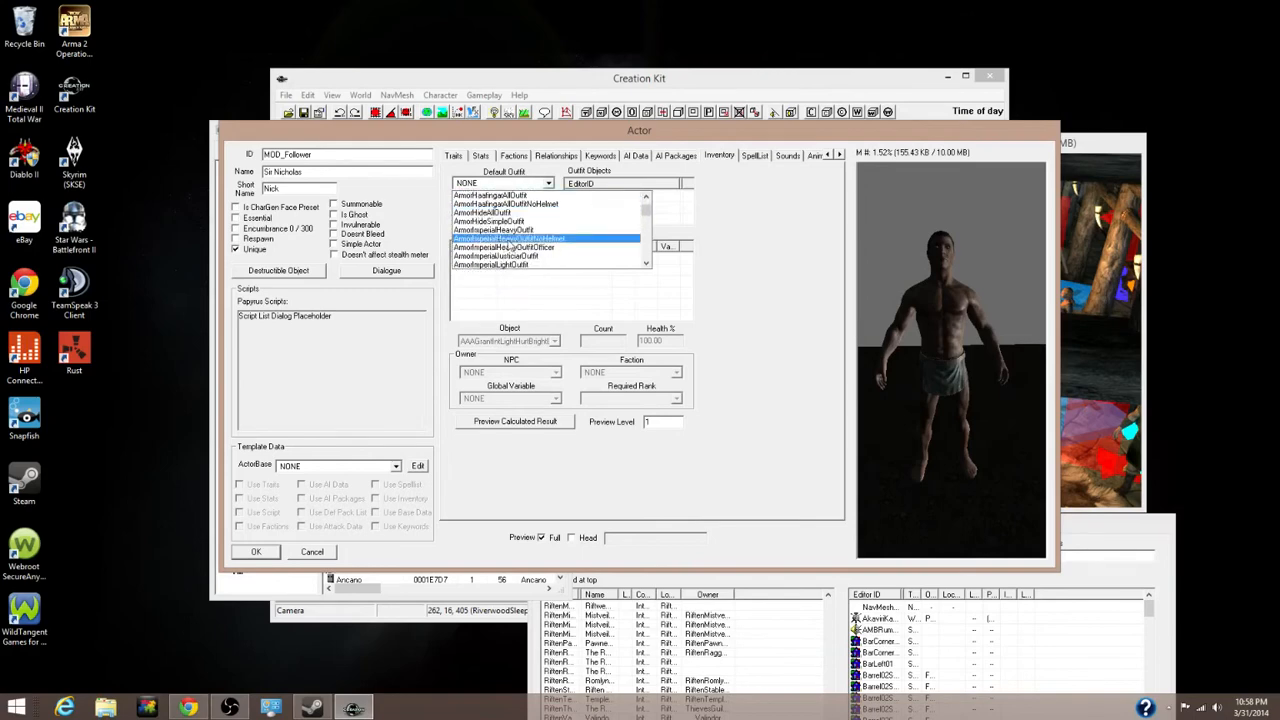
click(510, 239)
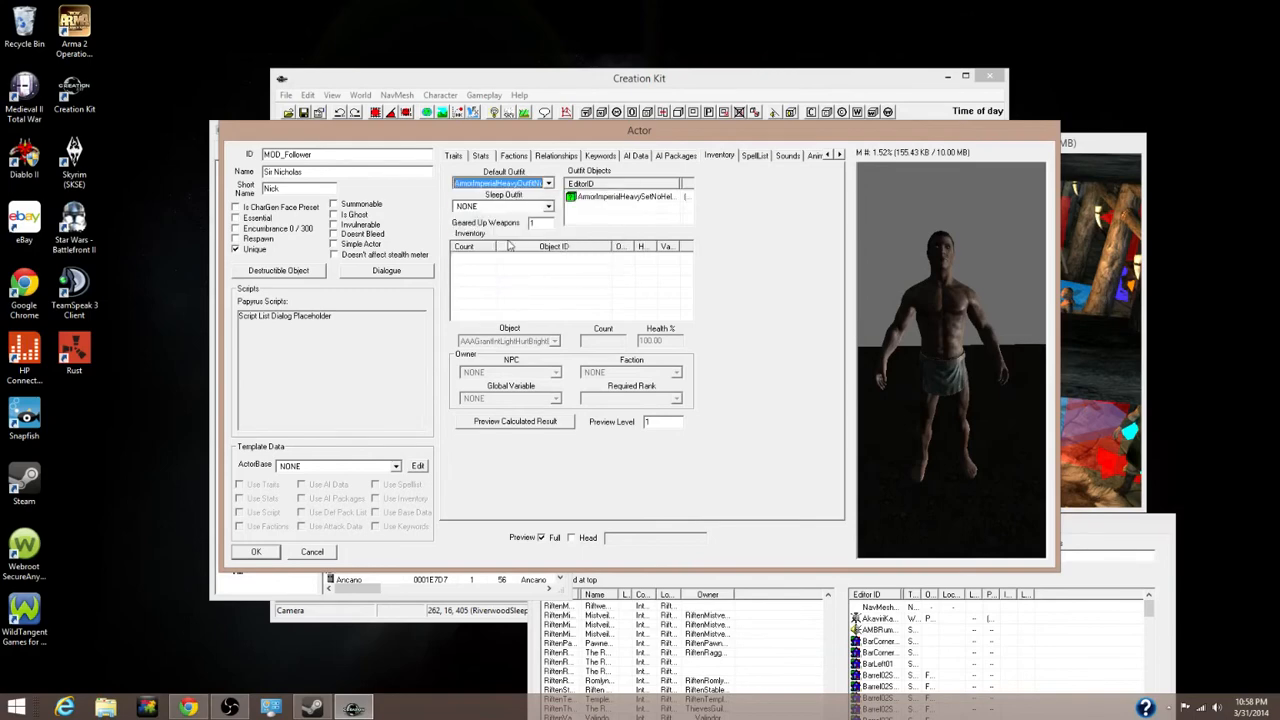
click(543, 538)
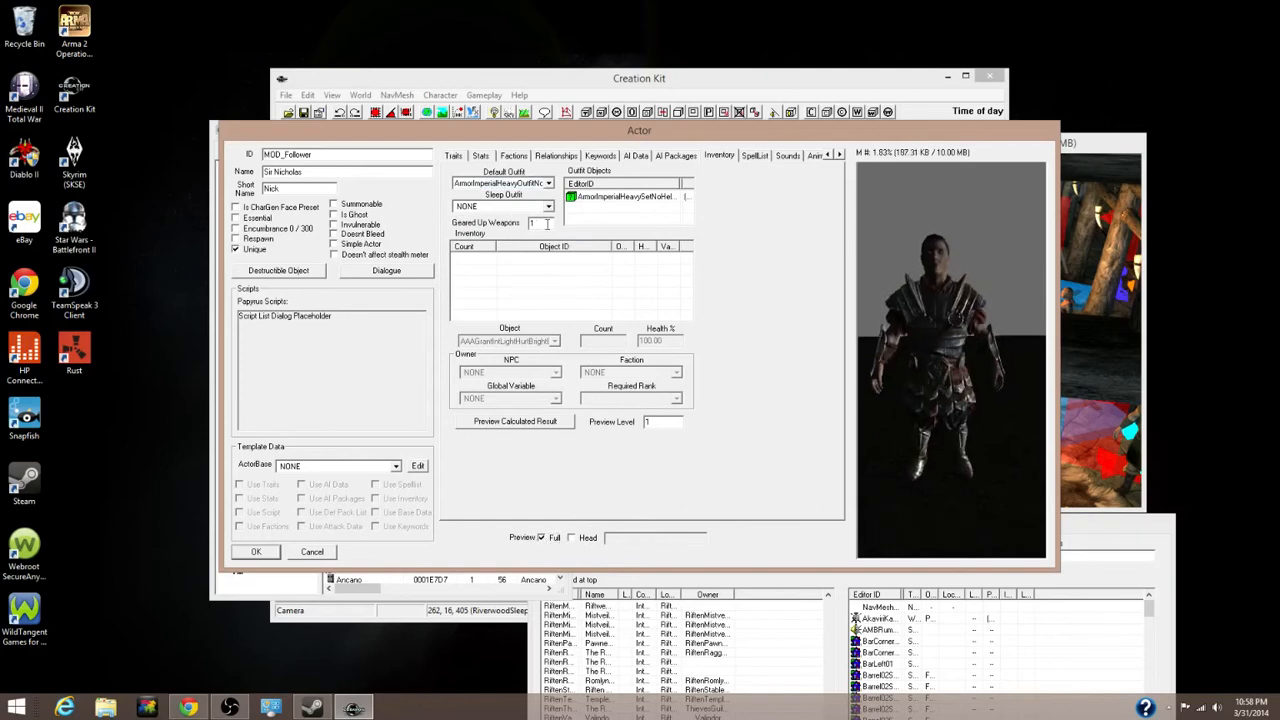
right_click(537, 263)
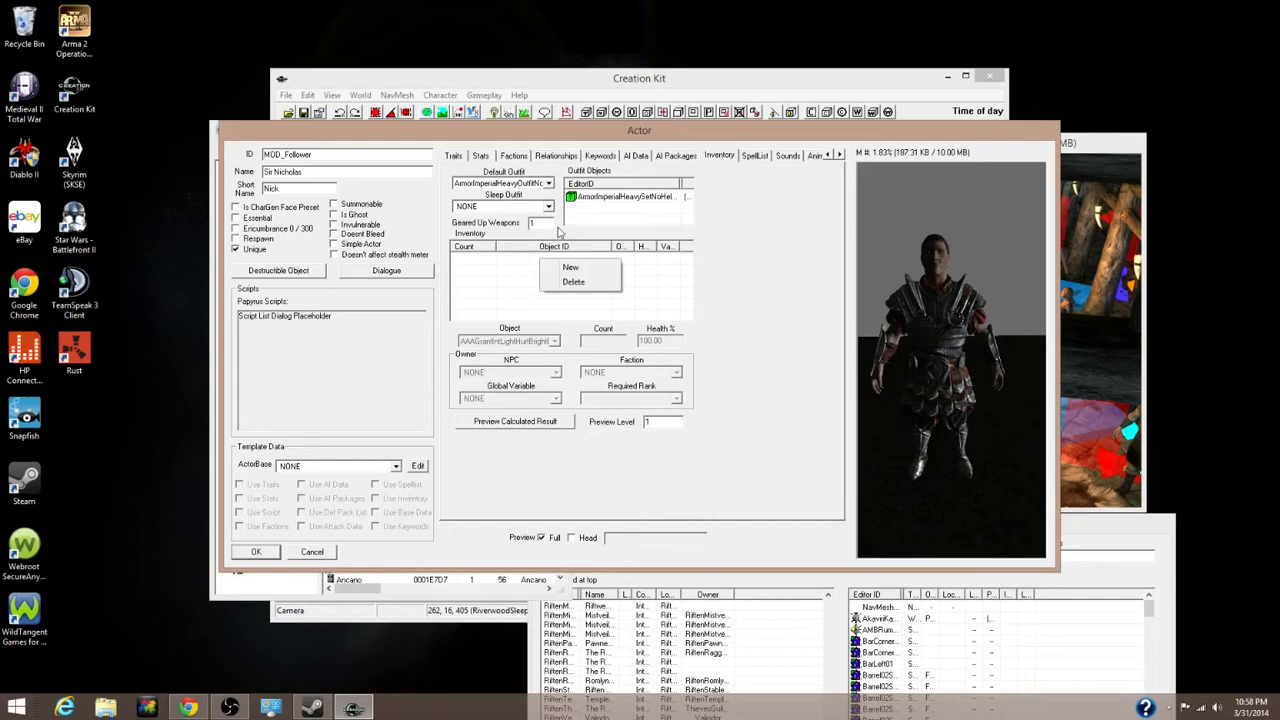
Add a DaedricBow as a new inventory item
click(515, 261)
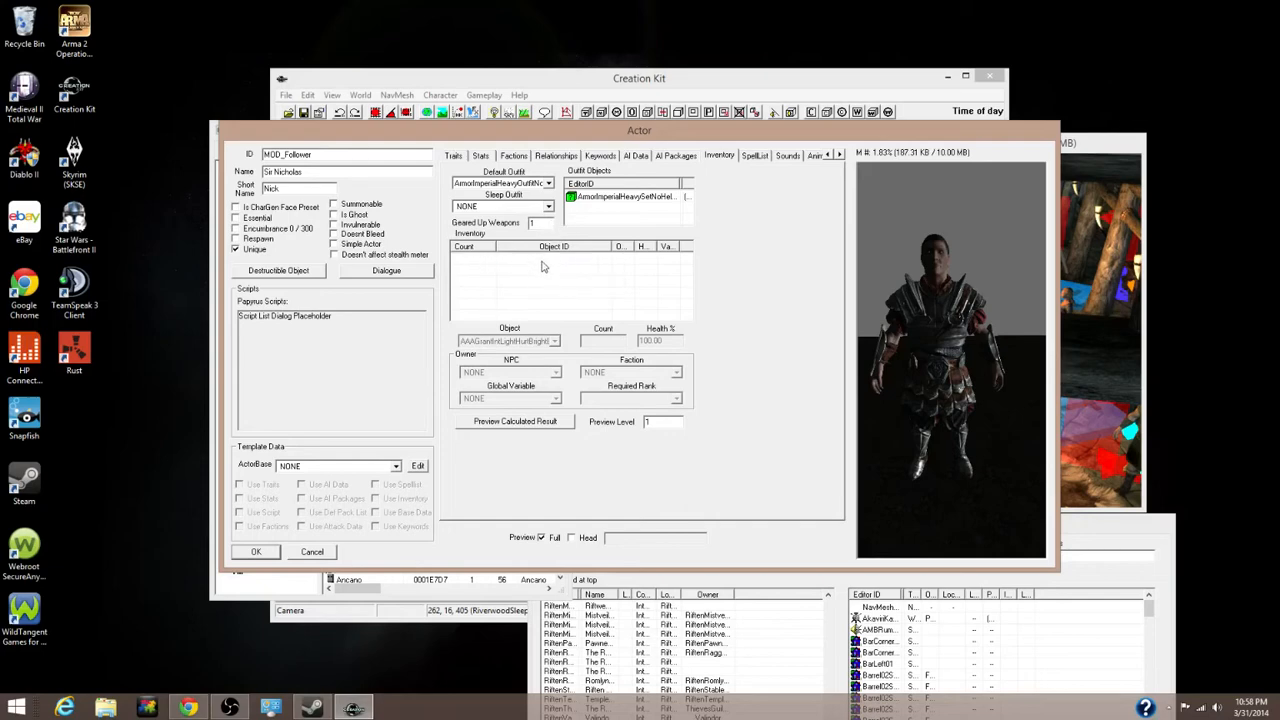
right_click(534, 266)
click(566, 271)
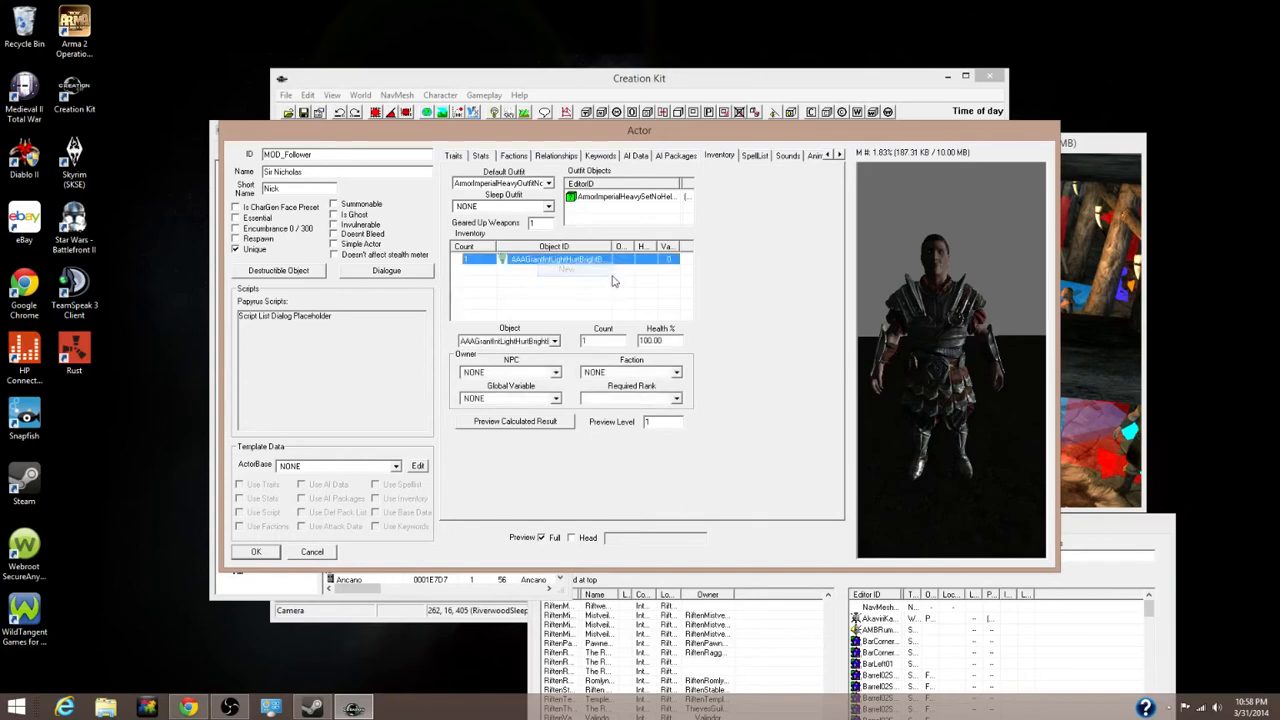
click(532, 340)
text(dae)
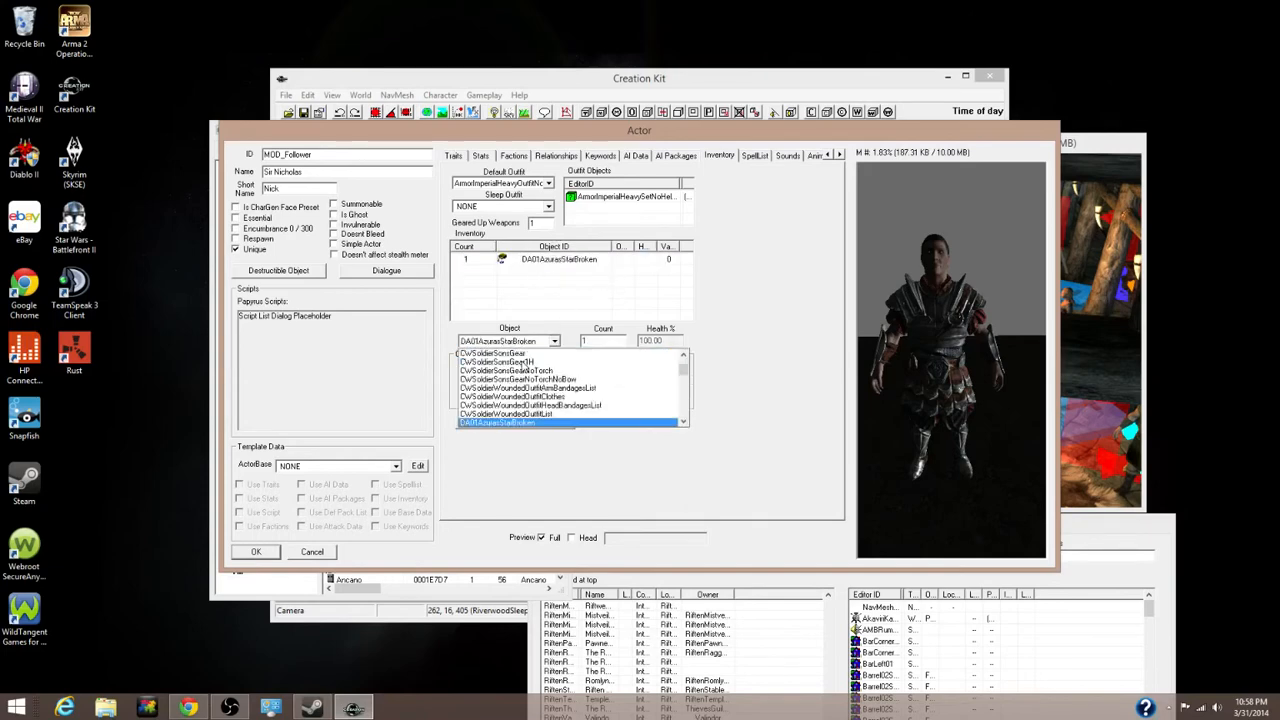
scroll(583, 415, down, 1)
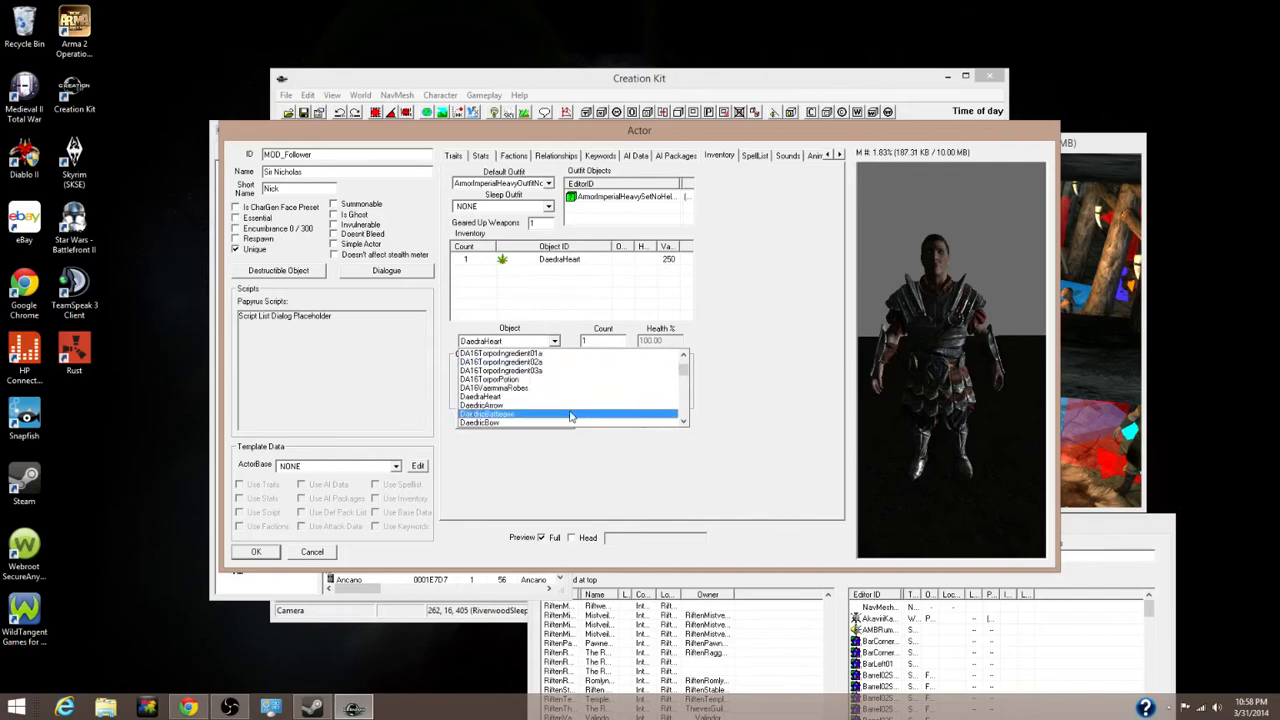
scroll(531, 418, down, 1)
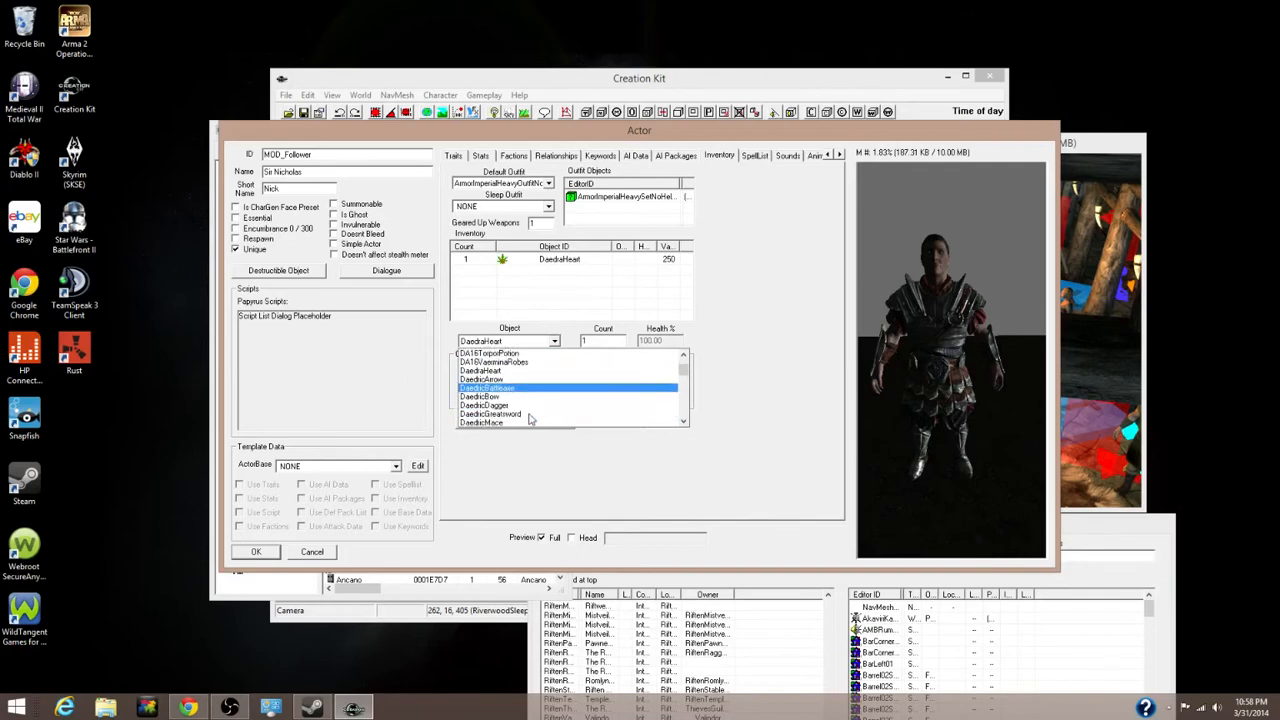
click(505, 398)
Add 100 DaedricArrow to the inventory
right_click(518, 274)
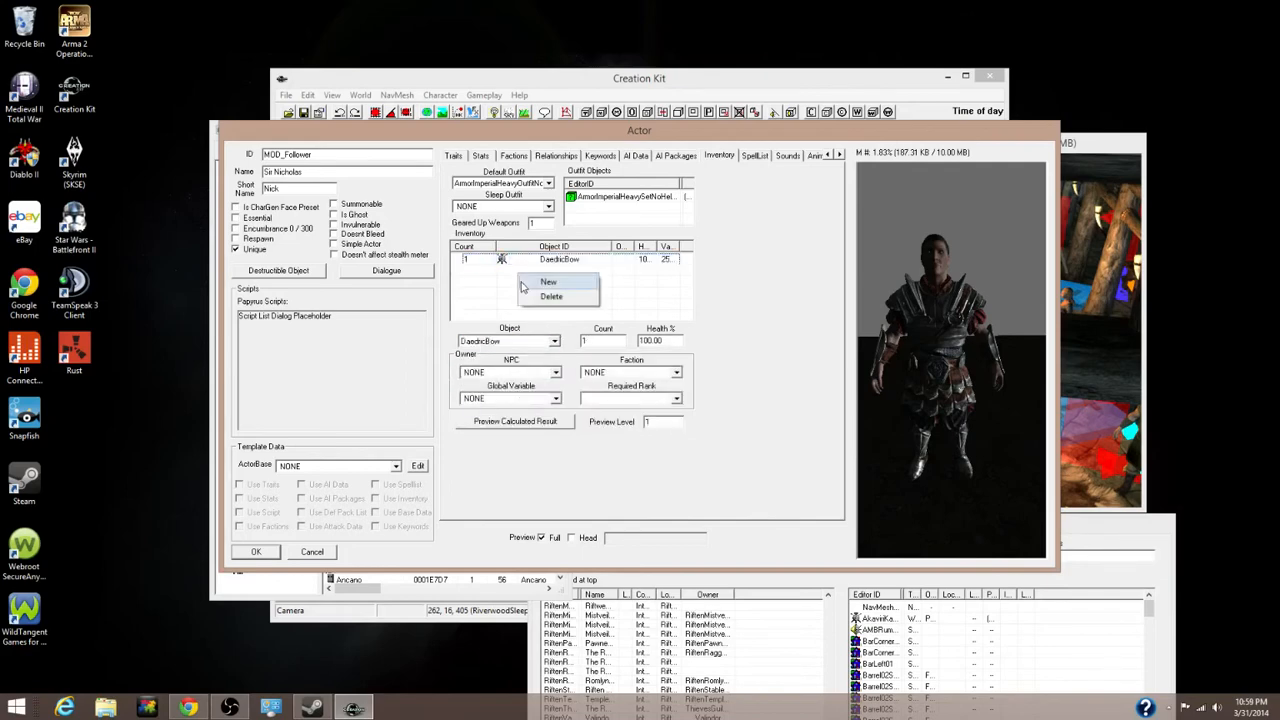
click(528, 282)
click(518, 342)
text(dr)
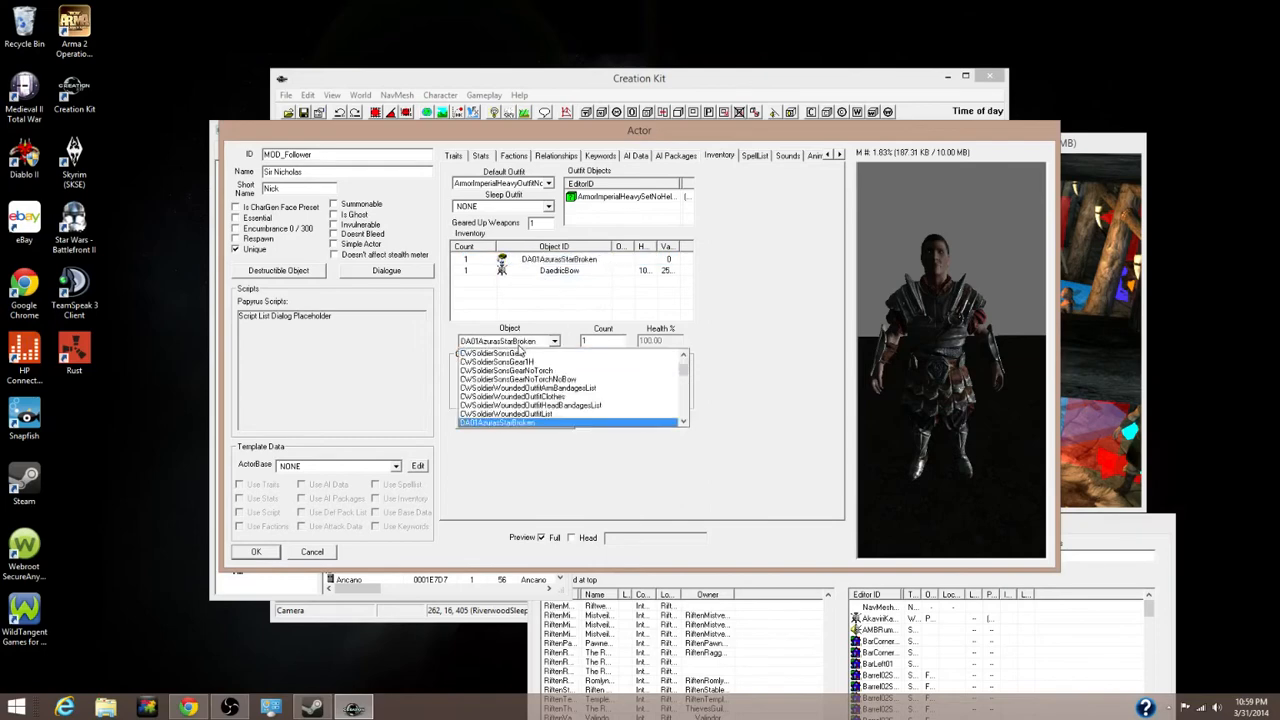
text(aHeart)
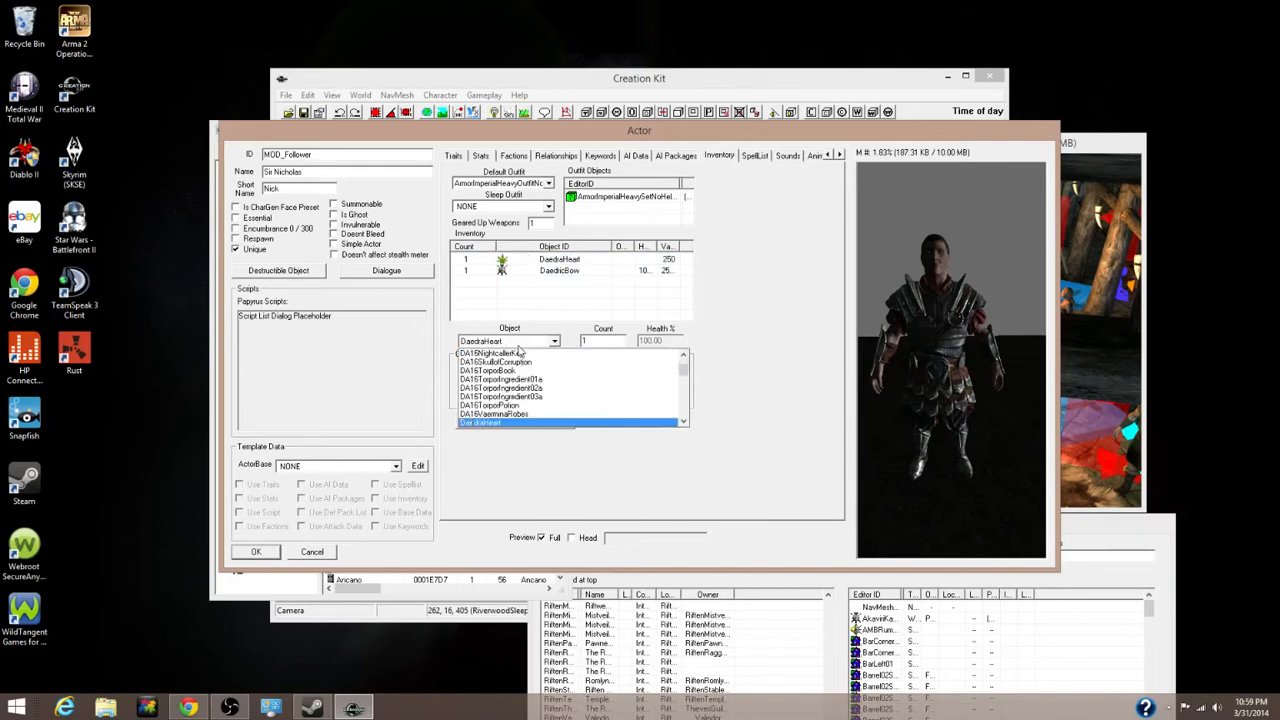
scroll(519, 380, down, 2)
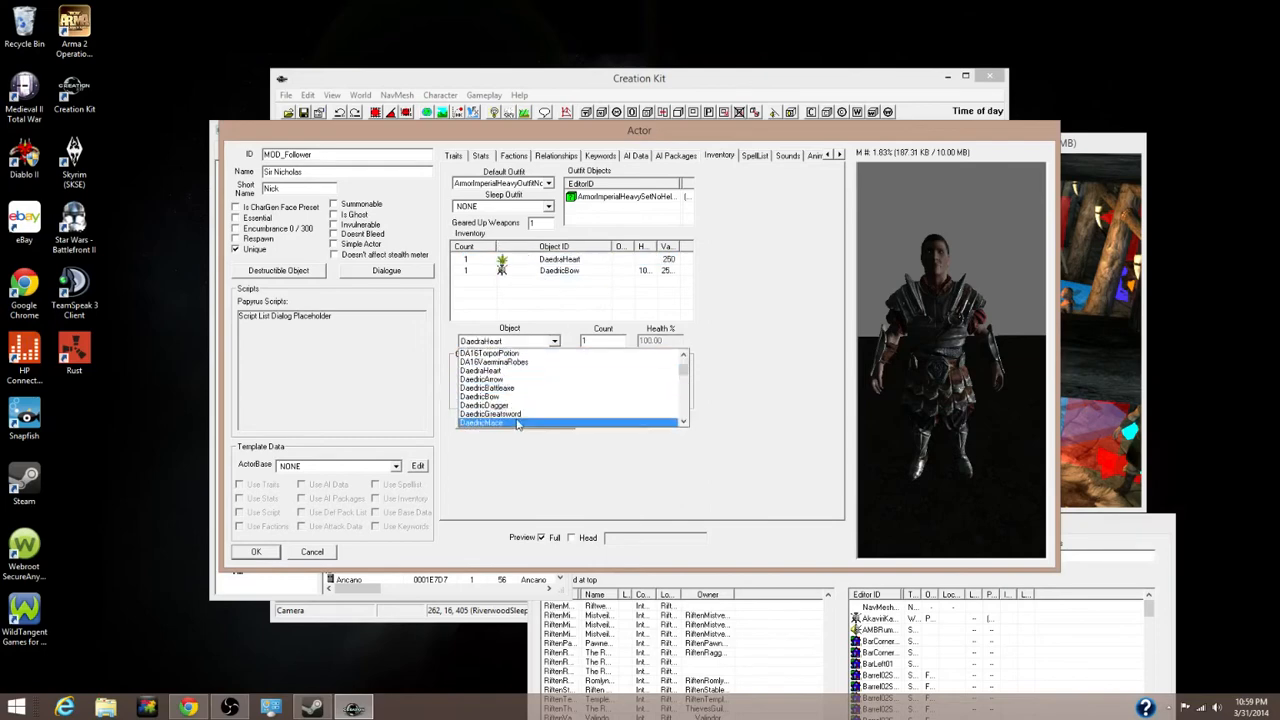
click(483, 379)
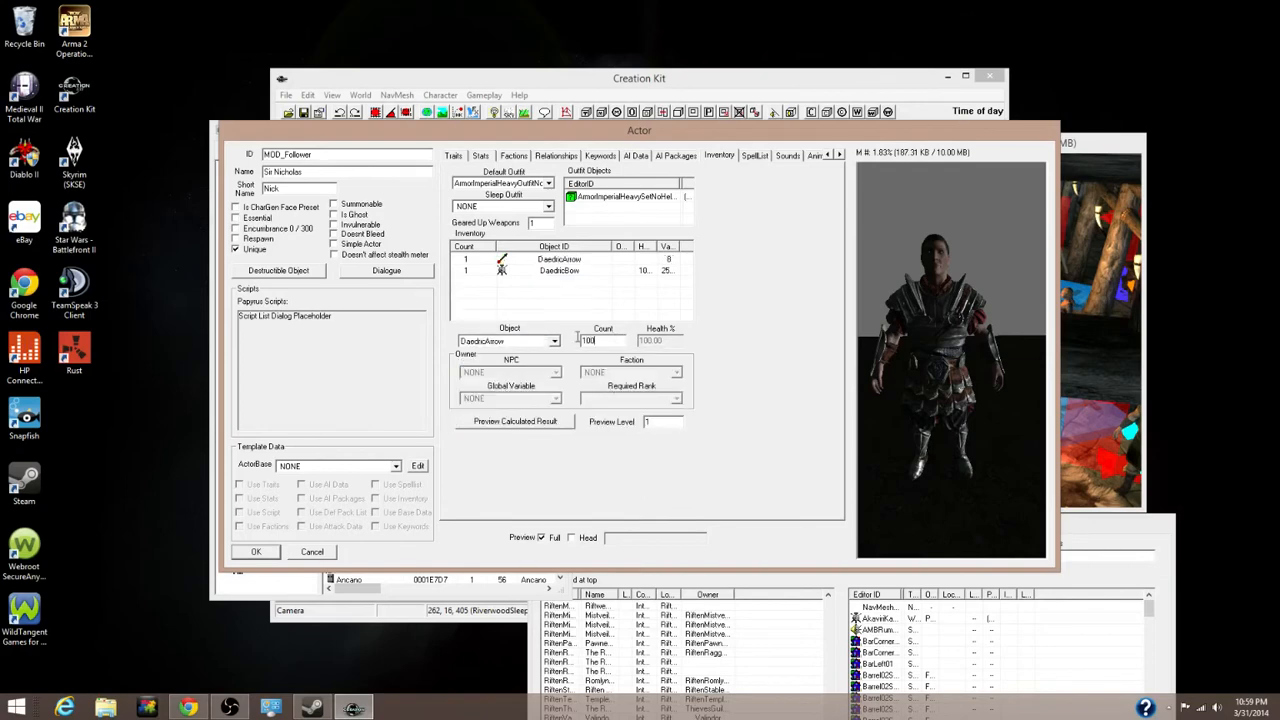
Add a DaedricSword to the inventory
right_click(522, 283)
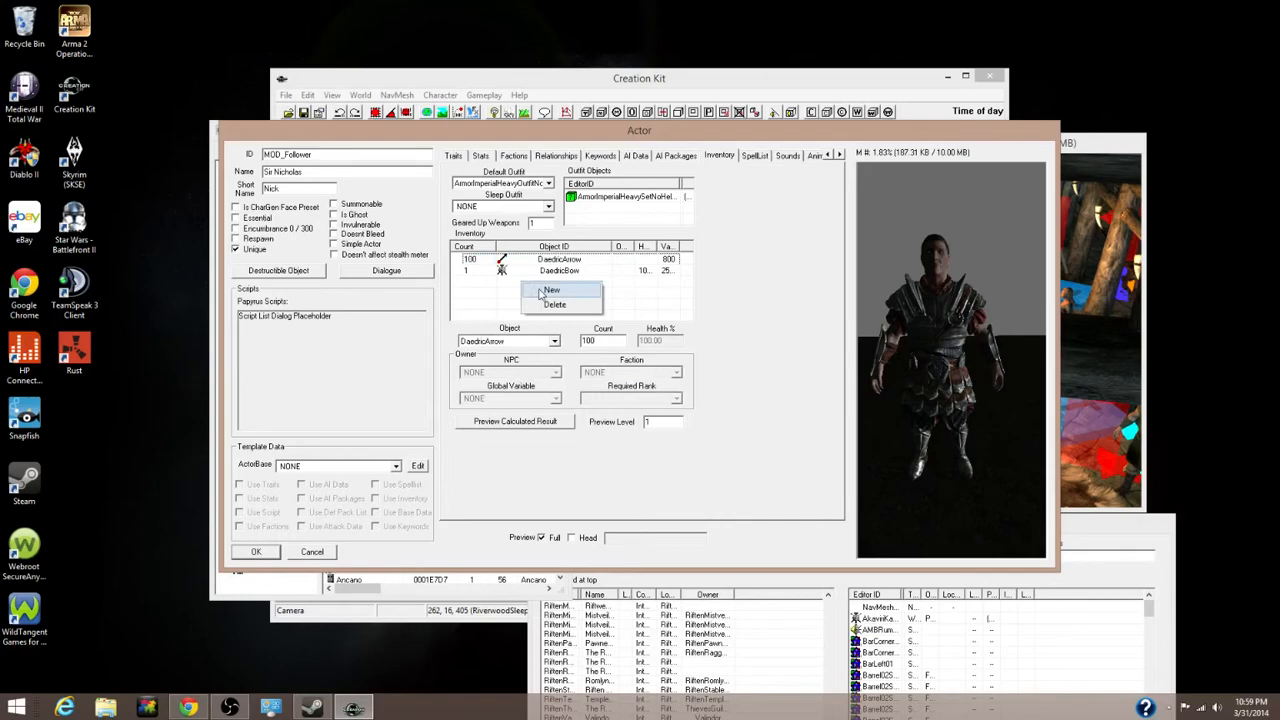
click(551, 290)
click(520, 342)
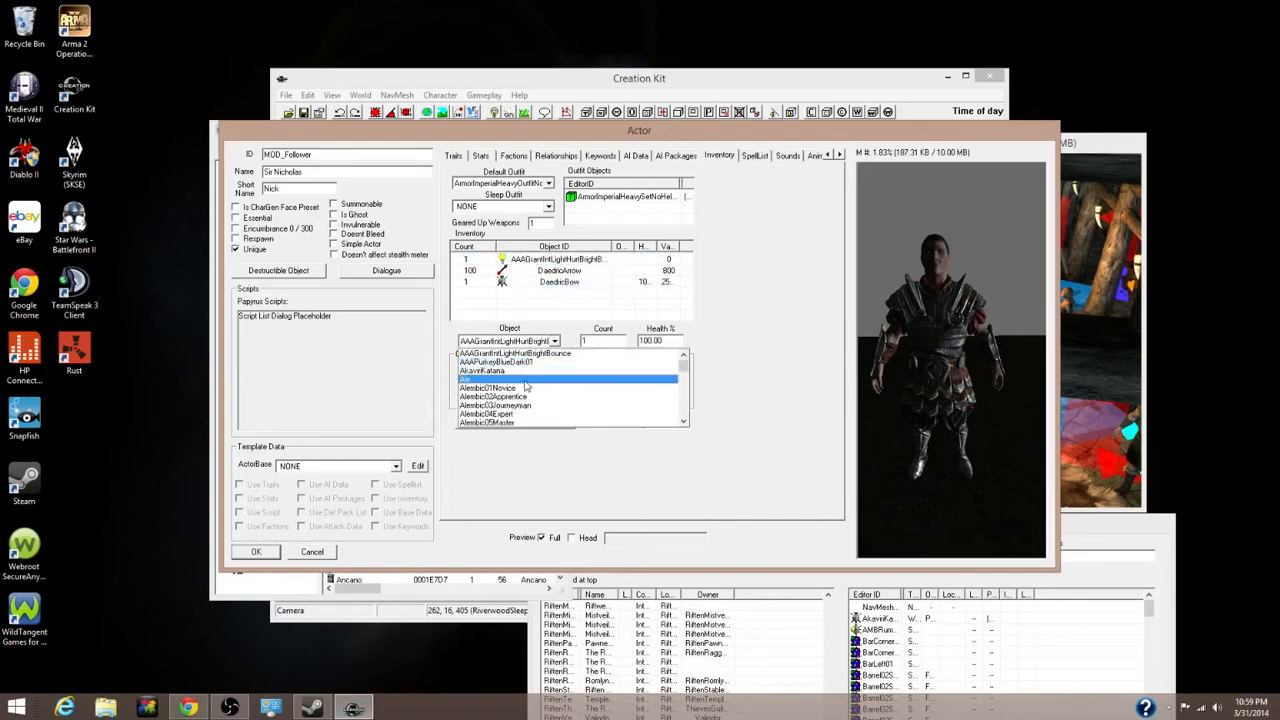
scroll(527, 387, down, 10)
text(dr)
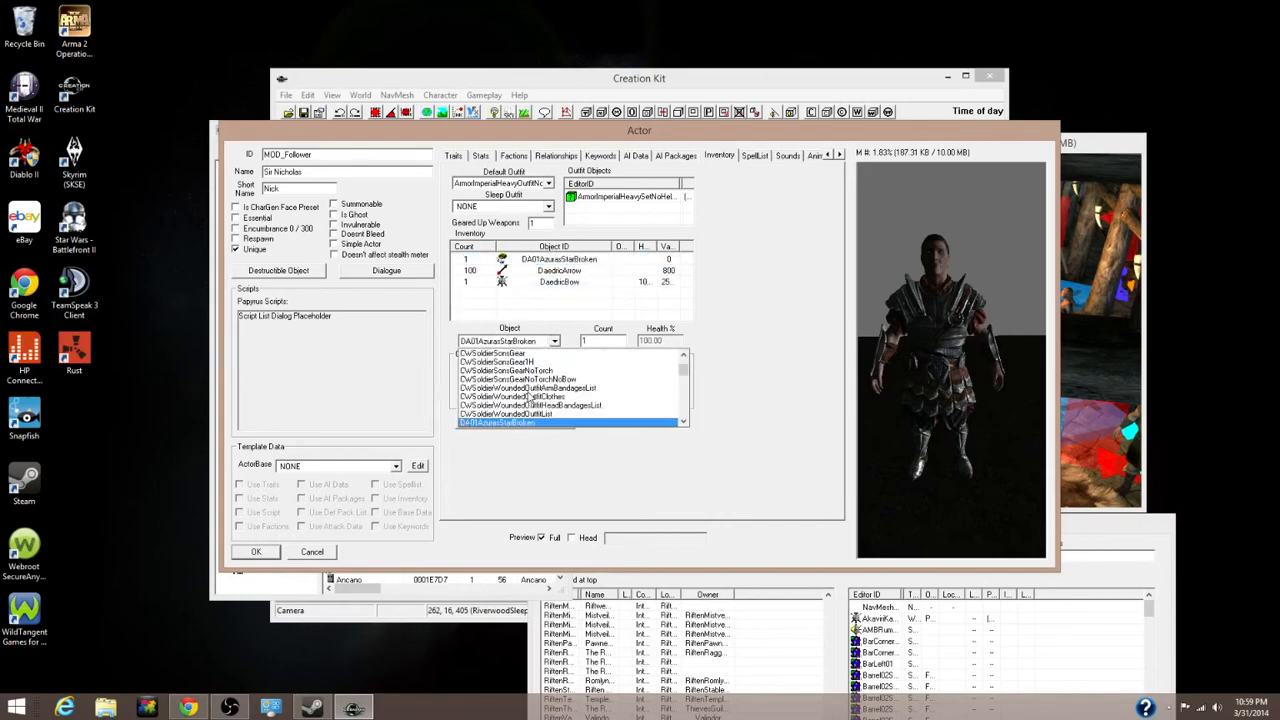
text(aHeart)
scroll(532, 401, down, 2)
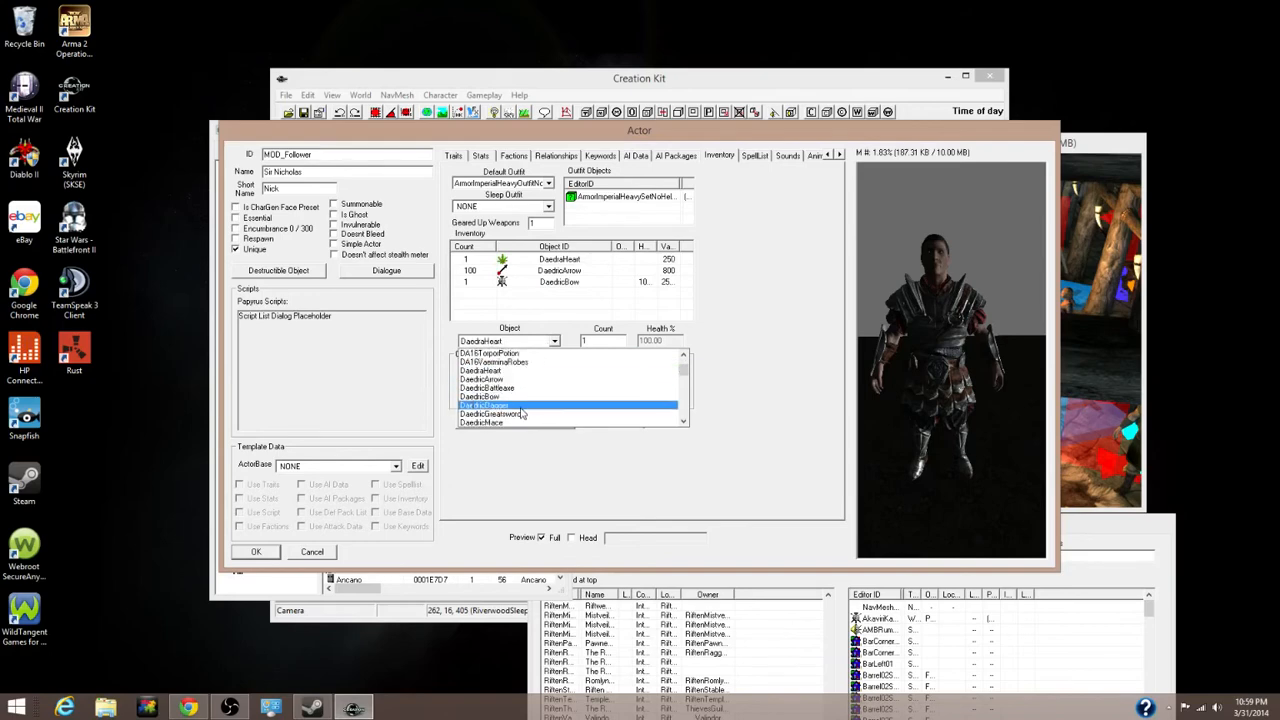
scroll(521, 413, down, 2)
click(513, 412)
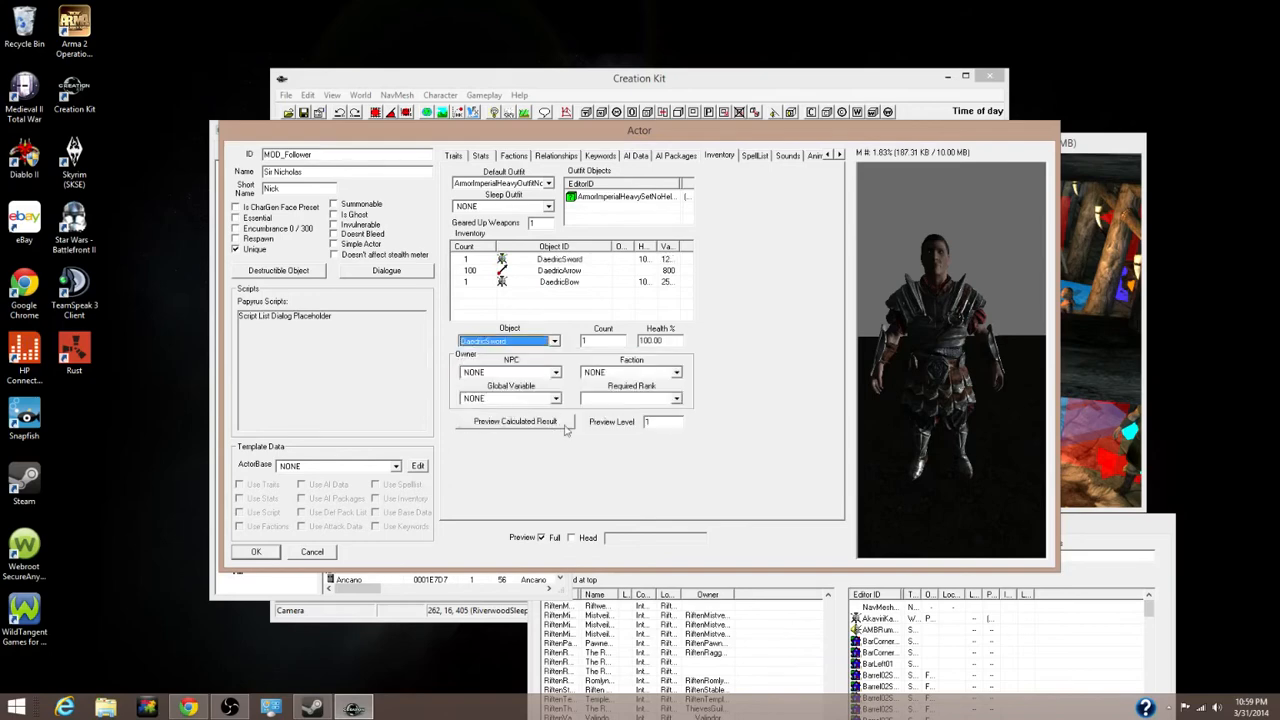
Add an ArmorDaedricShield to the inventory
right_click(497, 299)
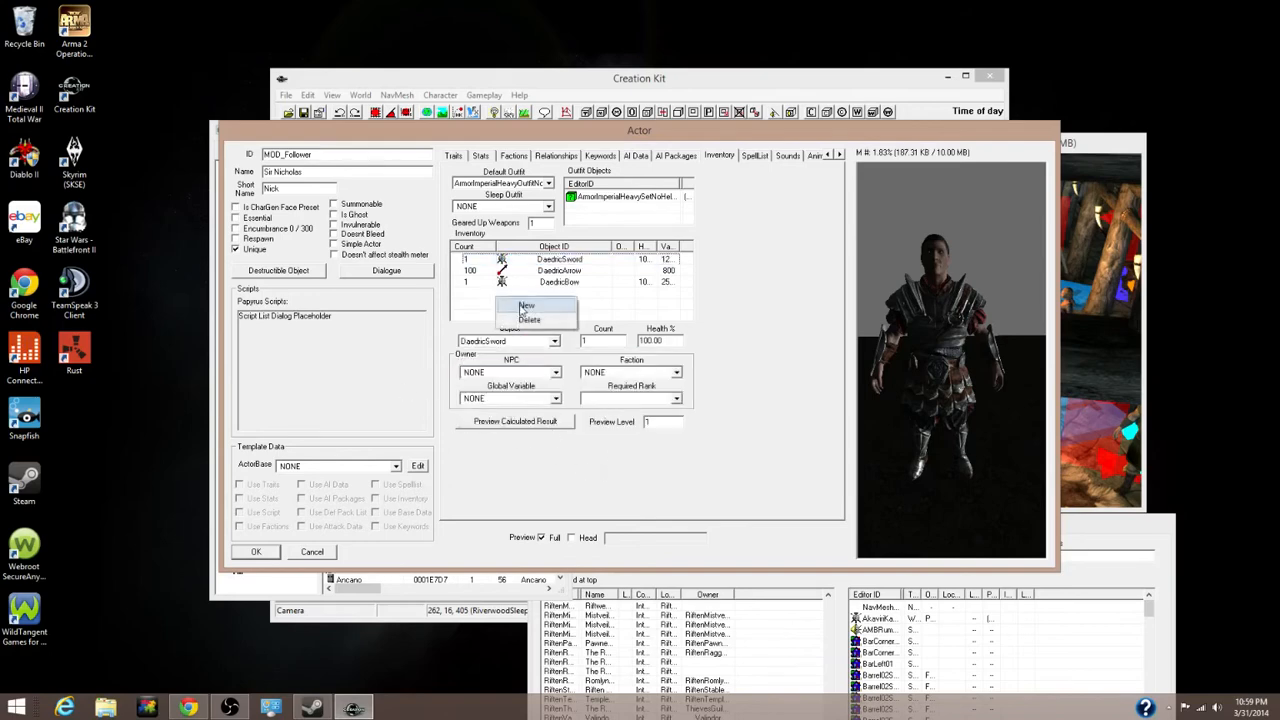
click(524, 306)
click(528, 341)
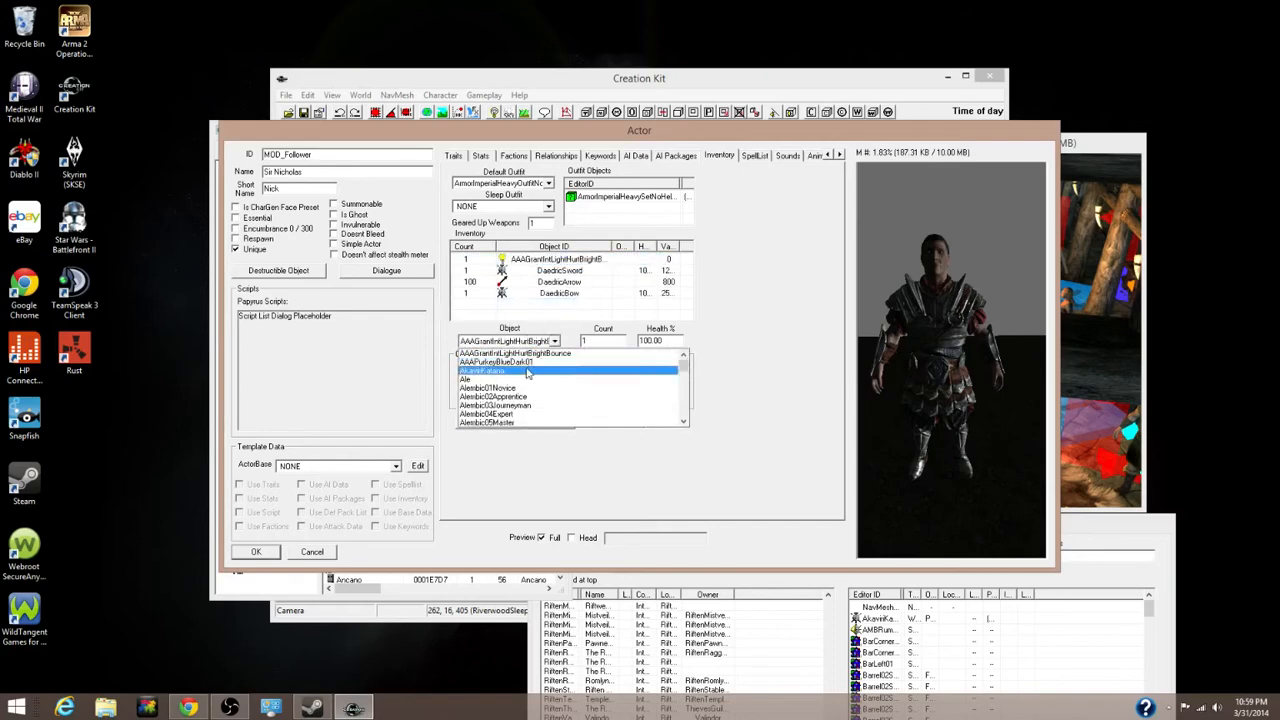
scroll(527, 373, down, 8)
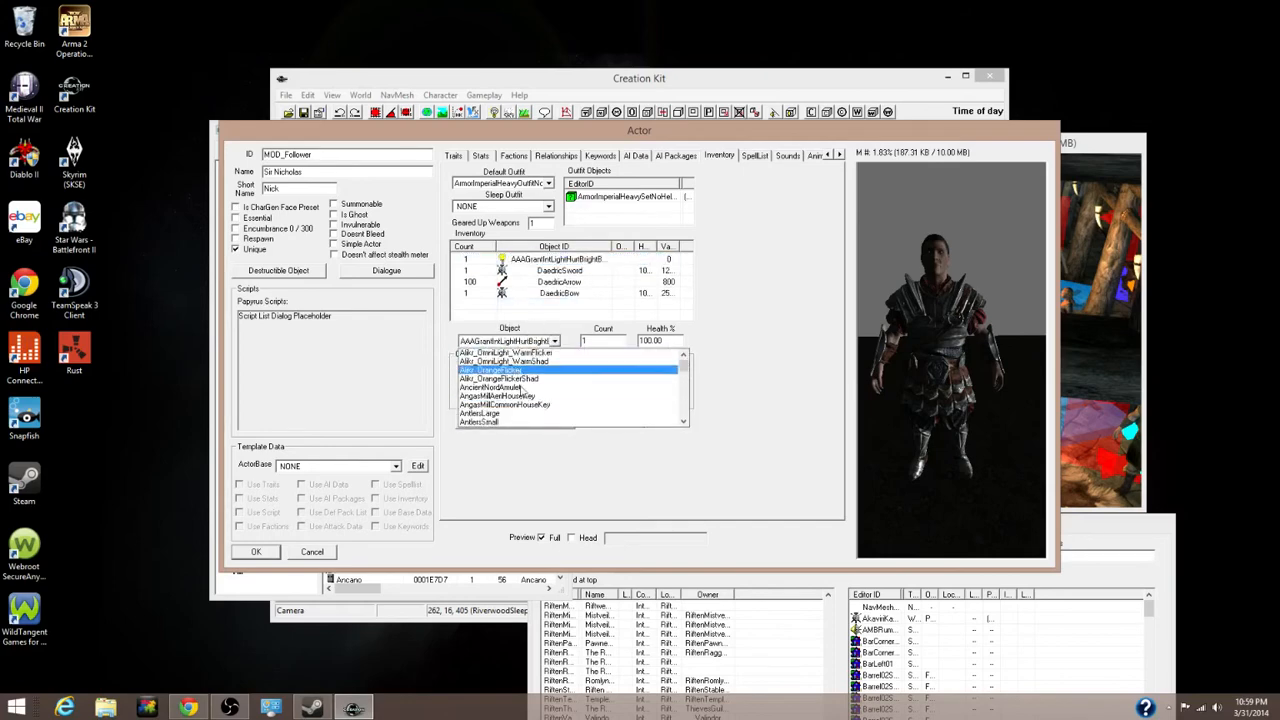
scroll(520, 393, down, 10)
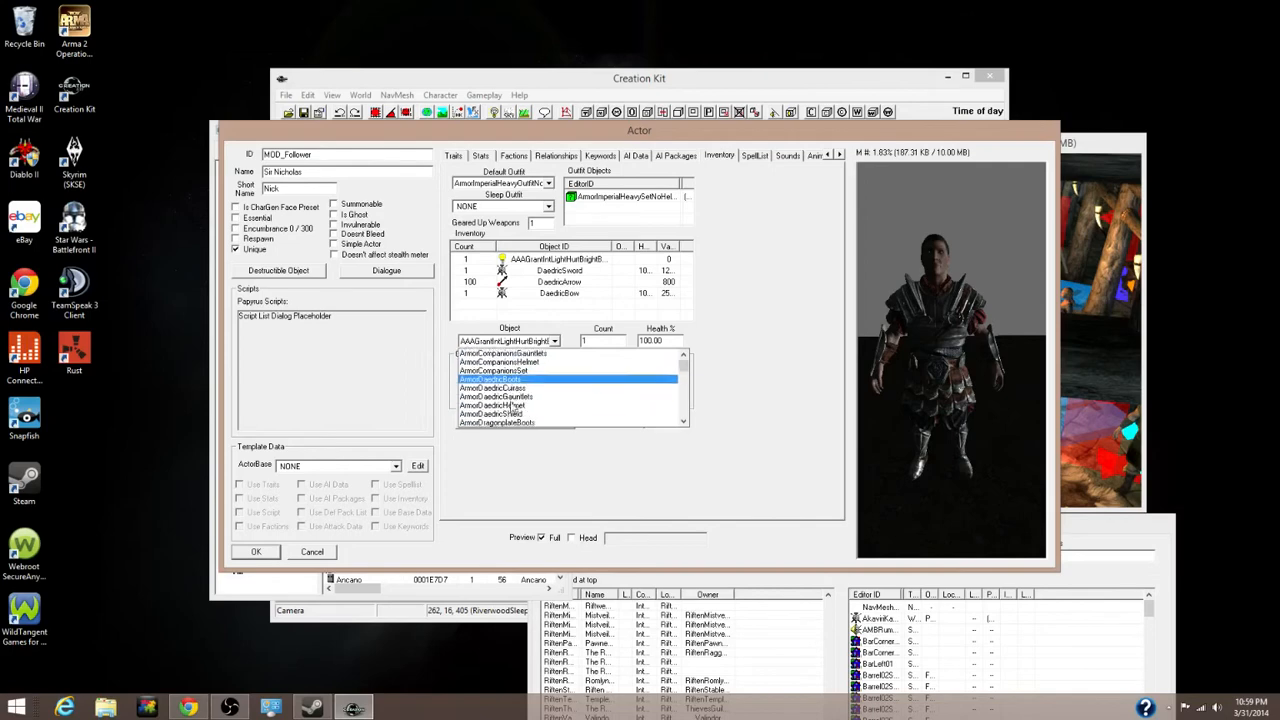
scroll(515, 405, down, 3)
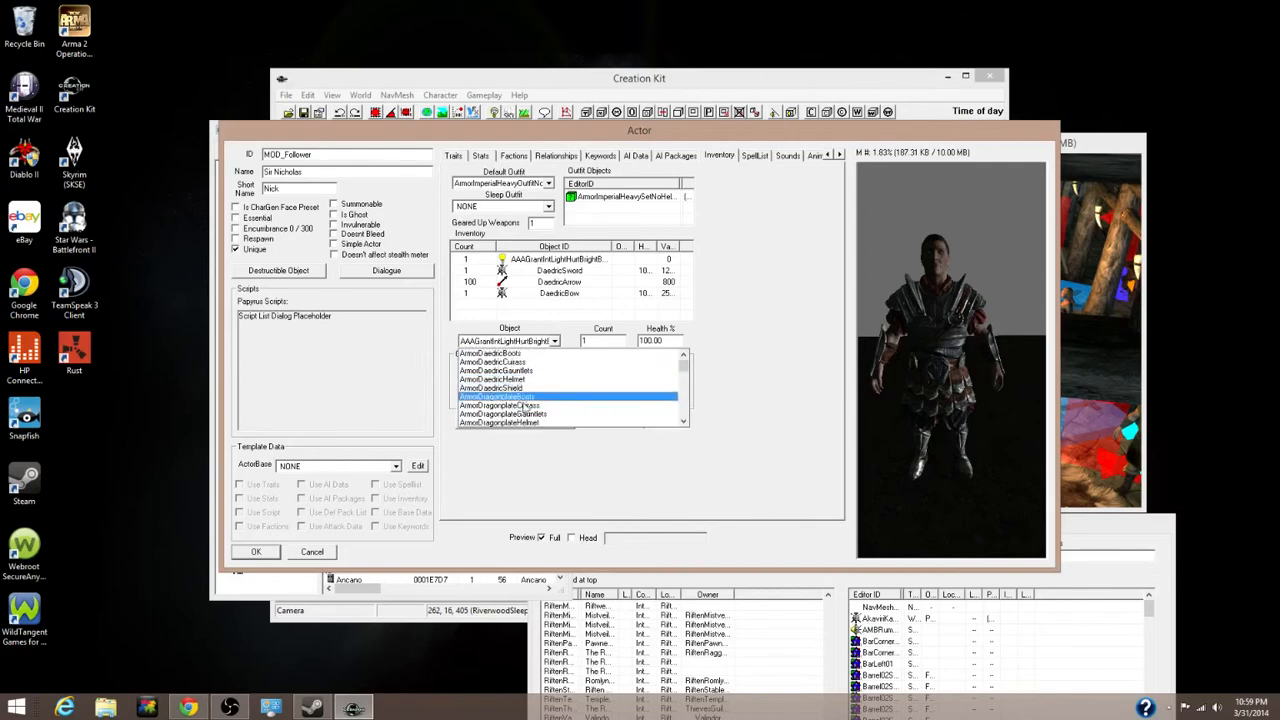
click(500, 388)
Insert another empty inventory row for the next item
right_click(554, 312)
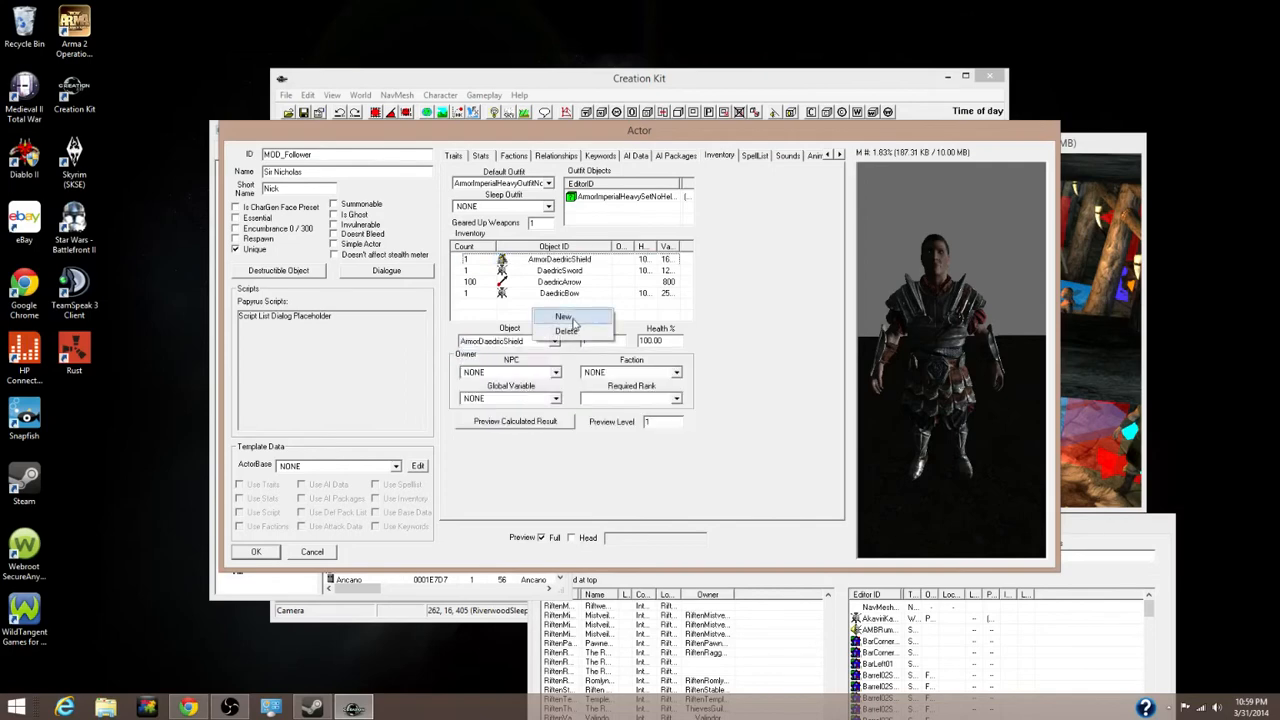
click(572, 318)
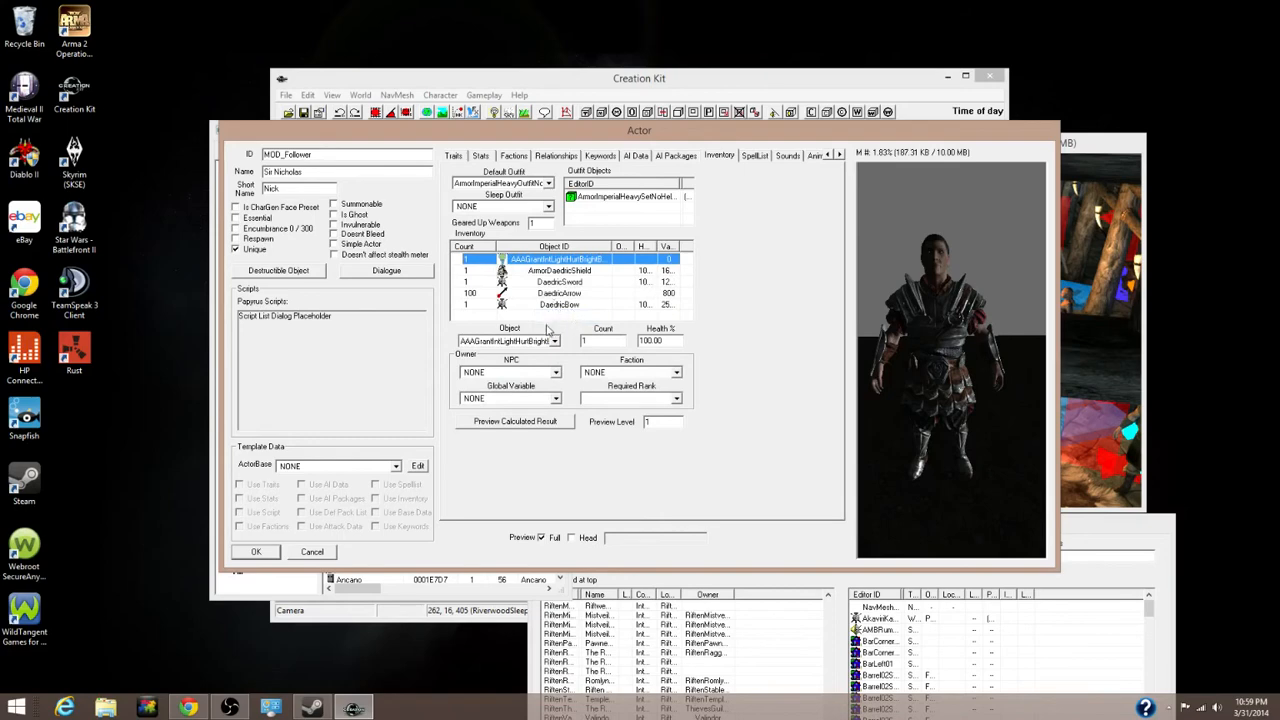
click(557, 340)
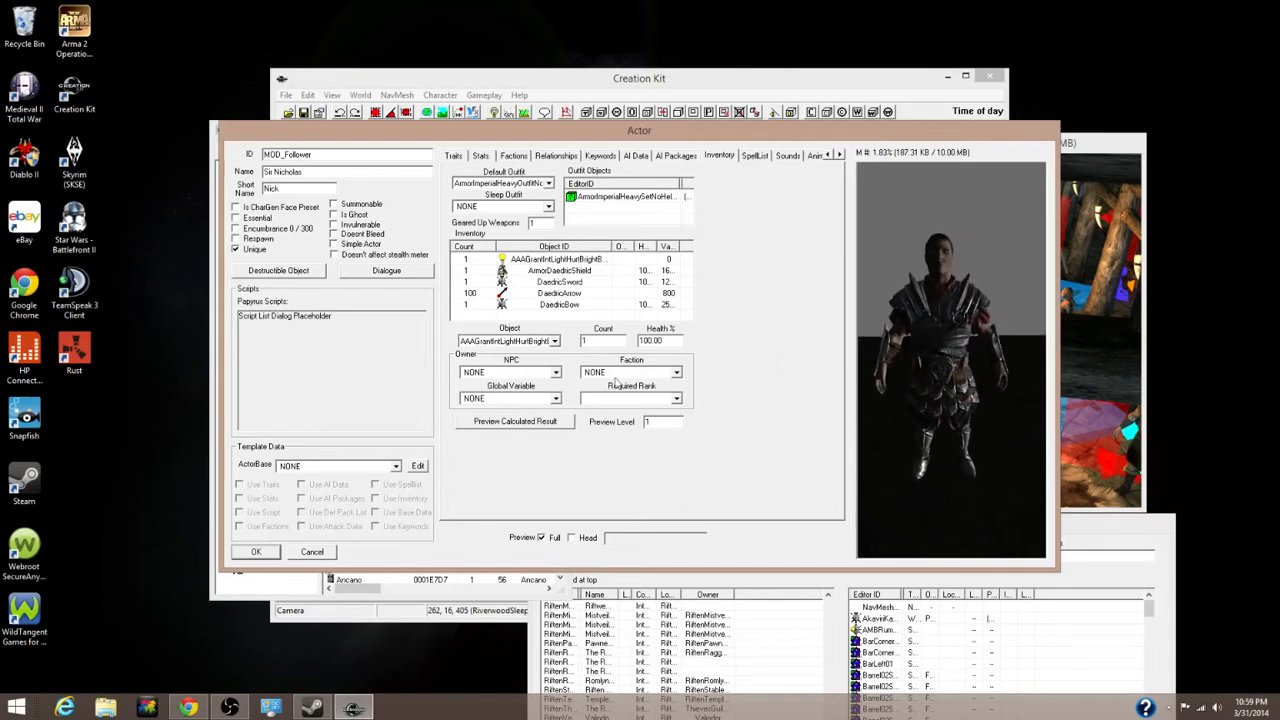
Set the new inventory row to Daedric armor, ending on ArmorDaedricGauntlets, and rotate the preview
click(550, 342)
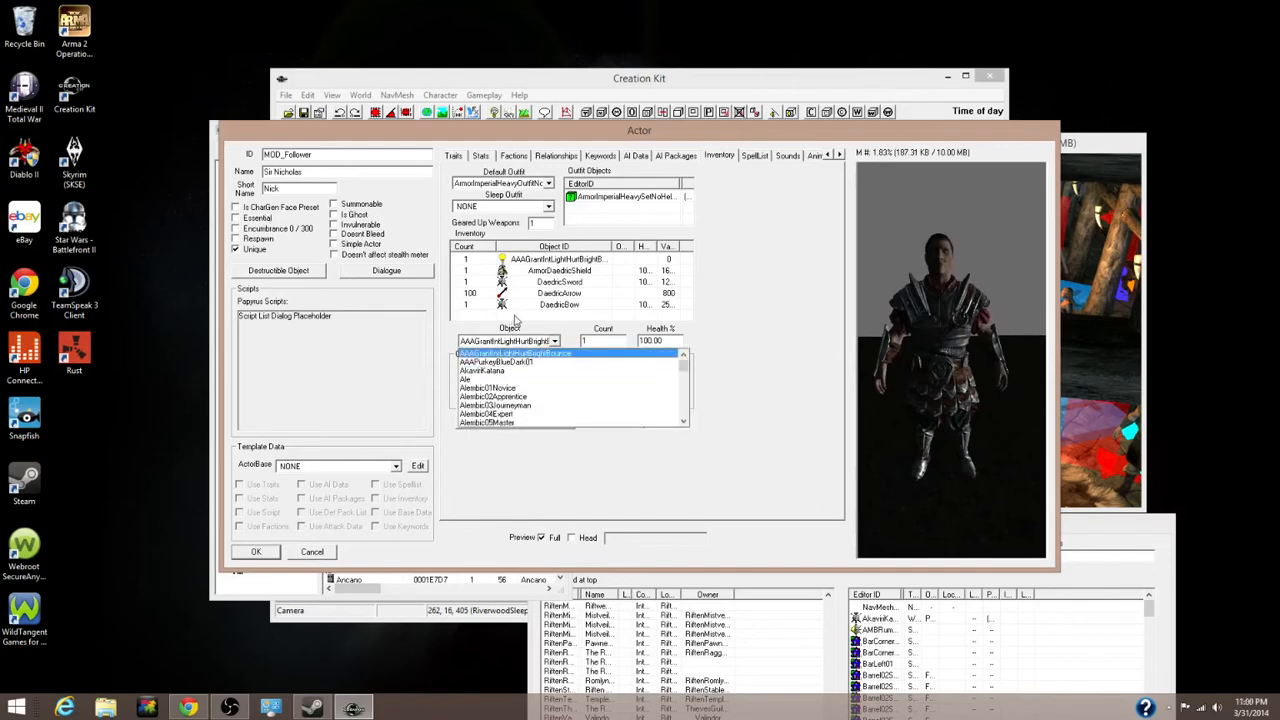
click(545, 259)
click(530, 345)
scroll(526, 375, down, 1)
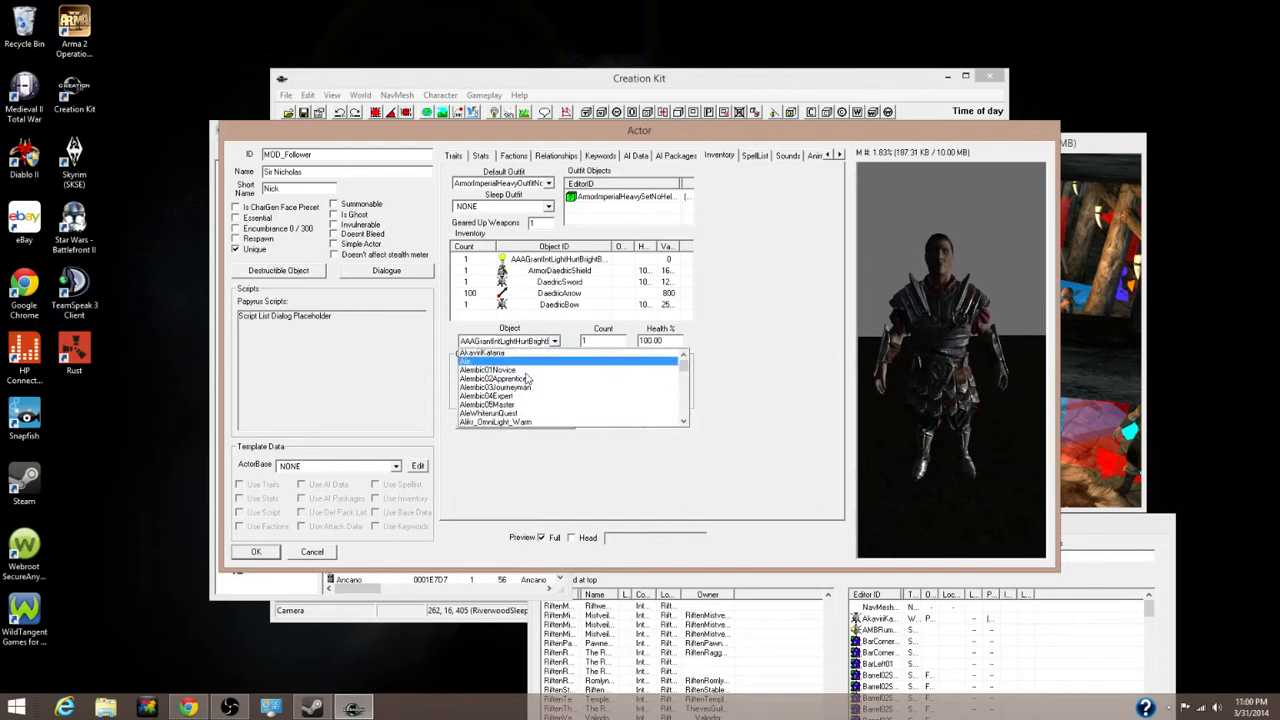
scroll(526, 380, down, 10)
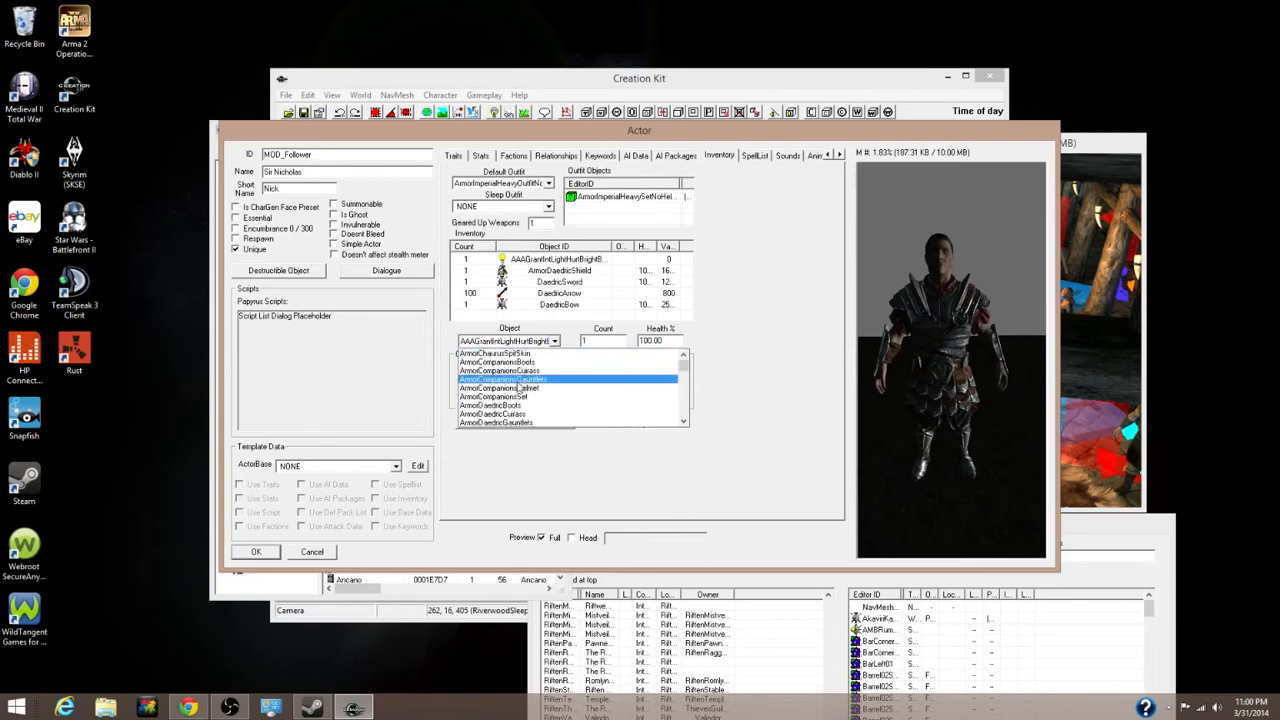
scroll(518, 386, down, 8)
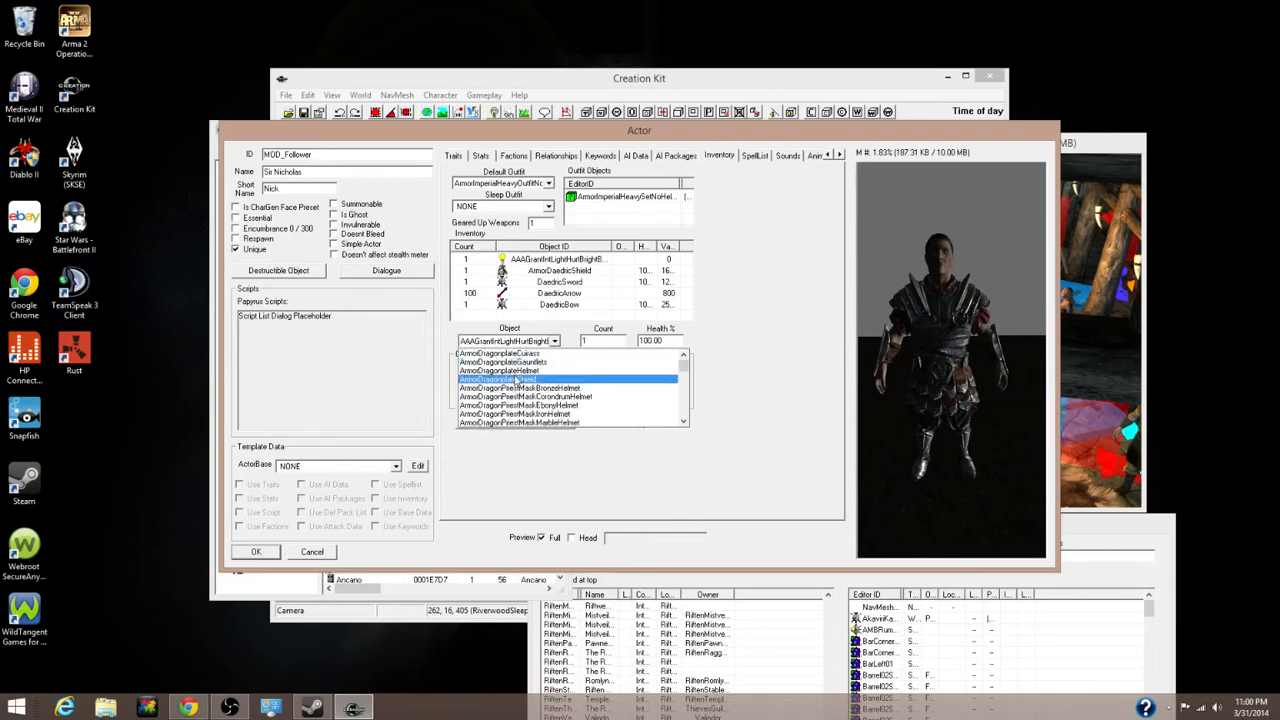
scroll(518, 381, up, 2)
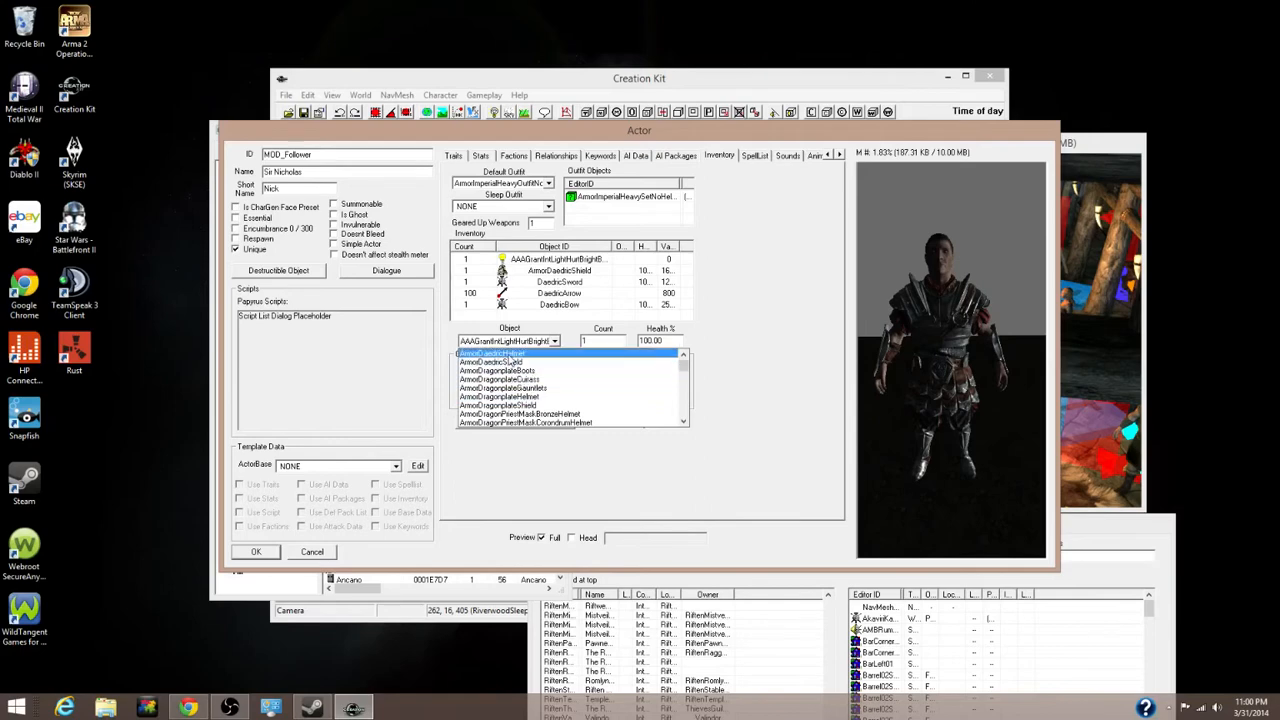
click(513, 355)
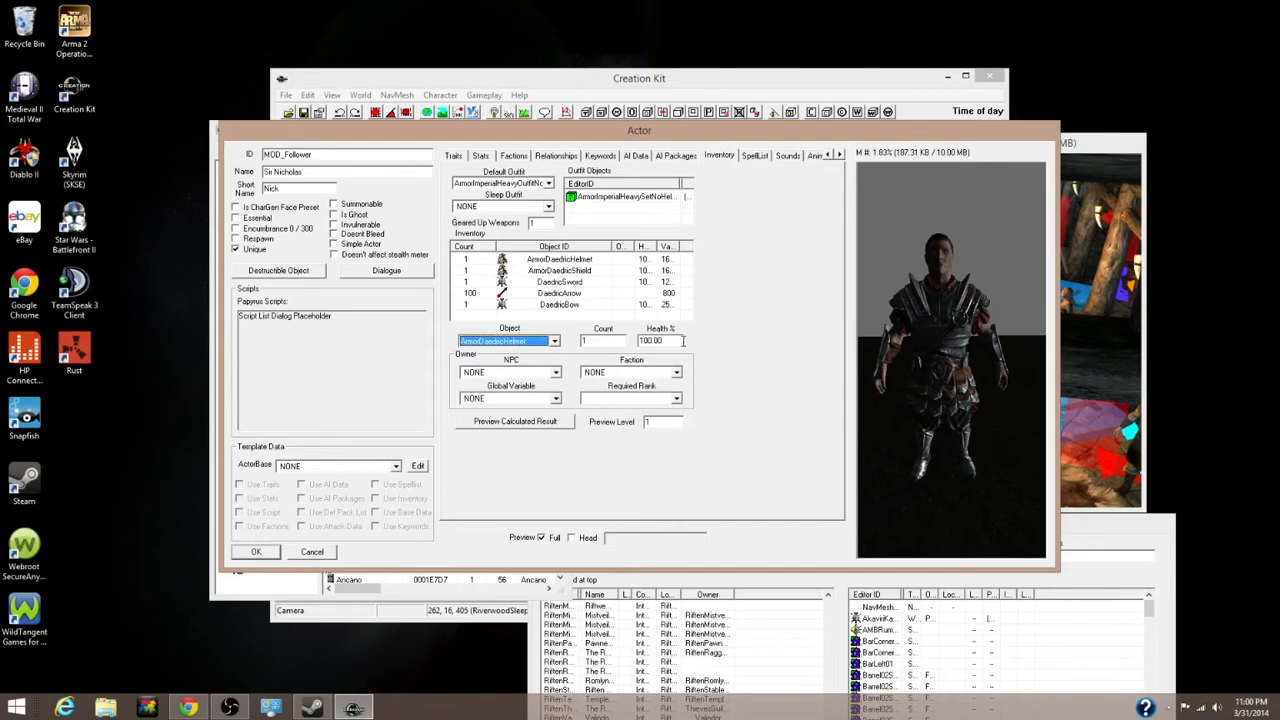
scroll(686, 347, up, 1)
mouse_move(912, 356)
mouse_down()
mouse_move(946, 354)
mouse_move(889, 365)
mouse_move(974, 347)
mouse_move(906, 298)
mouse_move(888, 357)
mouse_move(830, 306)
mouse_move(775, 302)
mouse_move(852, 360)
mouse_move(984, 358)
mouse_move(937, 352)
mouse_up()
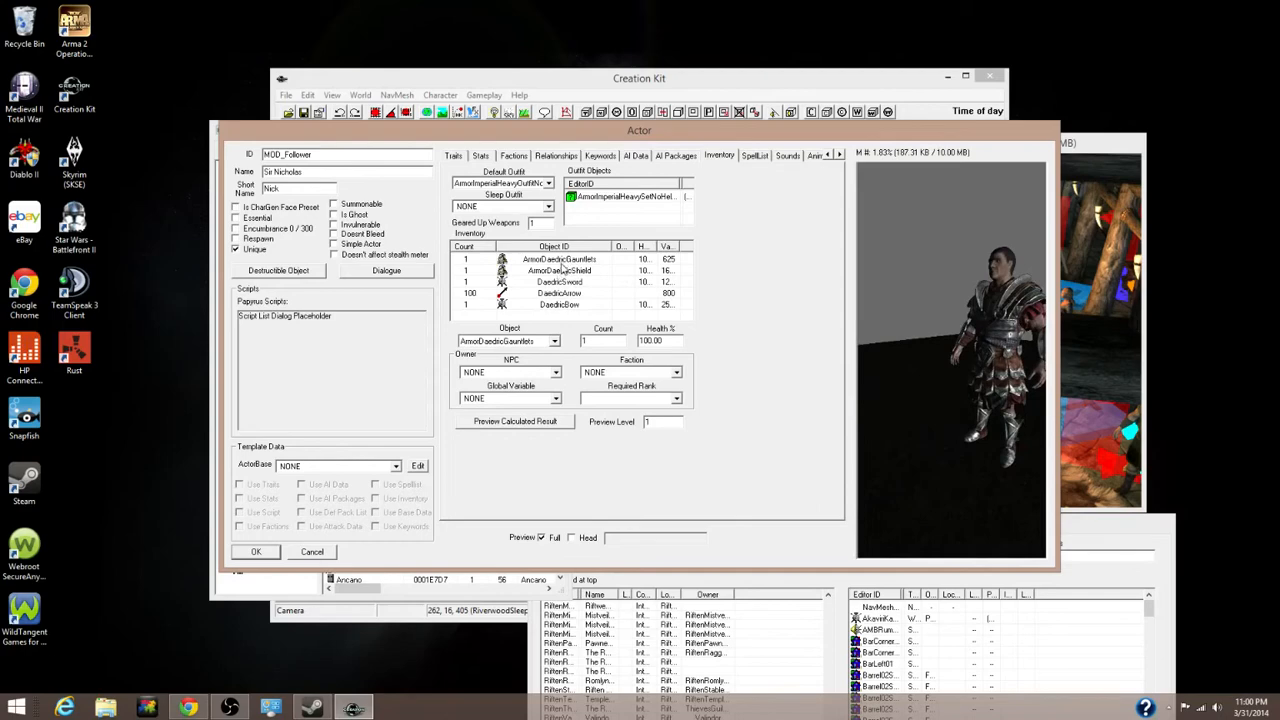
Delete ArmorDaedricGauntlets from the inventory and orbit the preview to check the outfit
right_click(561, 261)
click(577, 280)
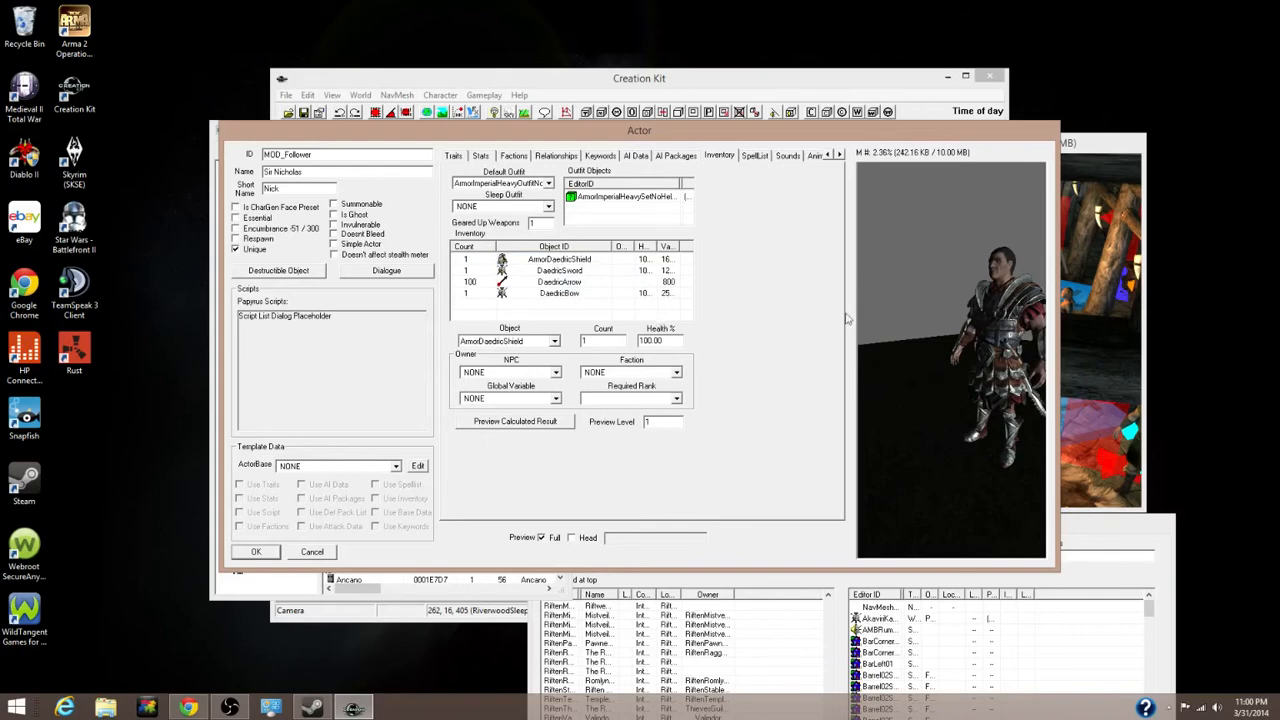
drag(949, 381, 1018, 386)
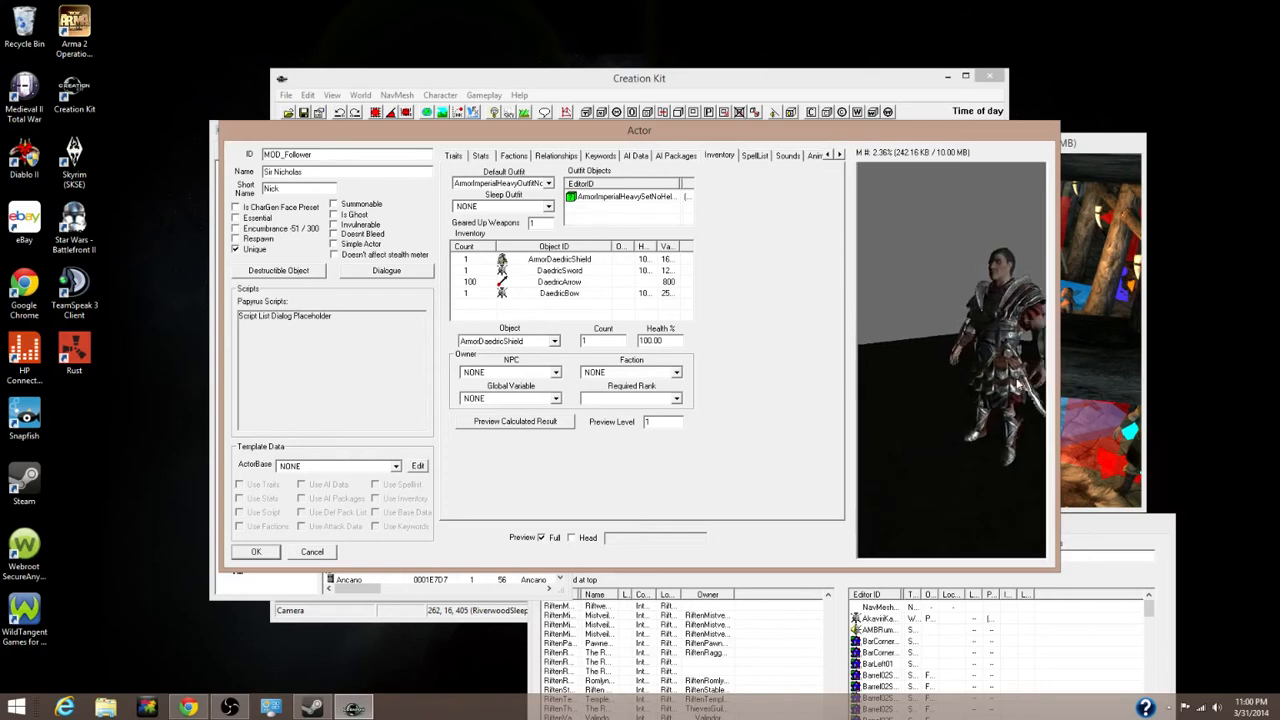
mouse_move(1018, 386)
mouse_down()
mouse_move(1032, 390)
mouse_move(1018, 383)
mouse_up()
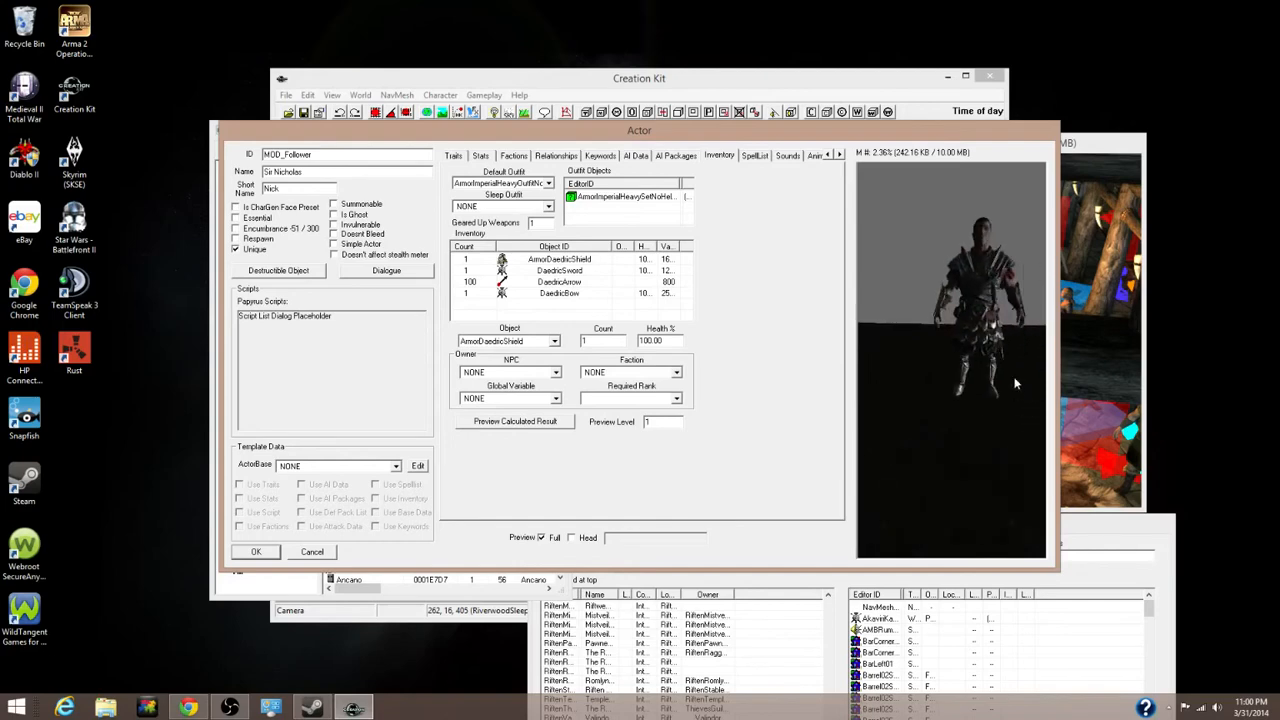
scroll(1012, 377, up, 5)
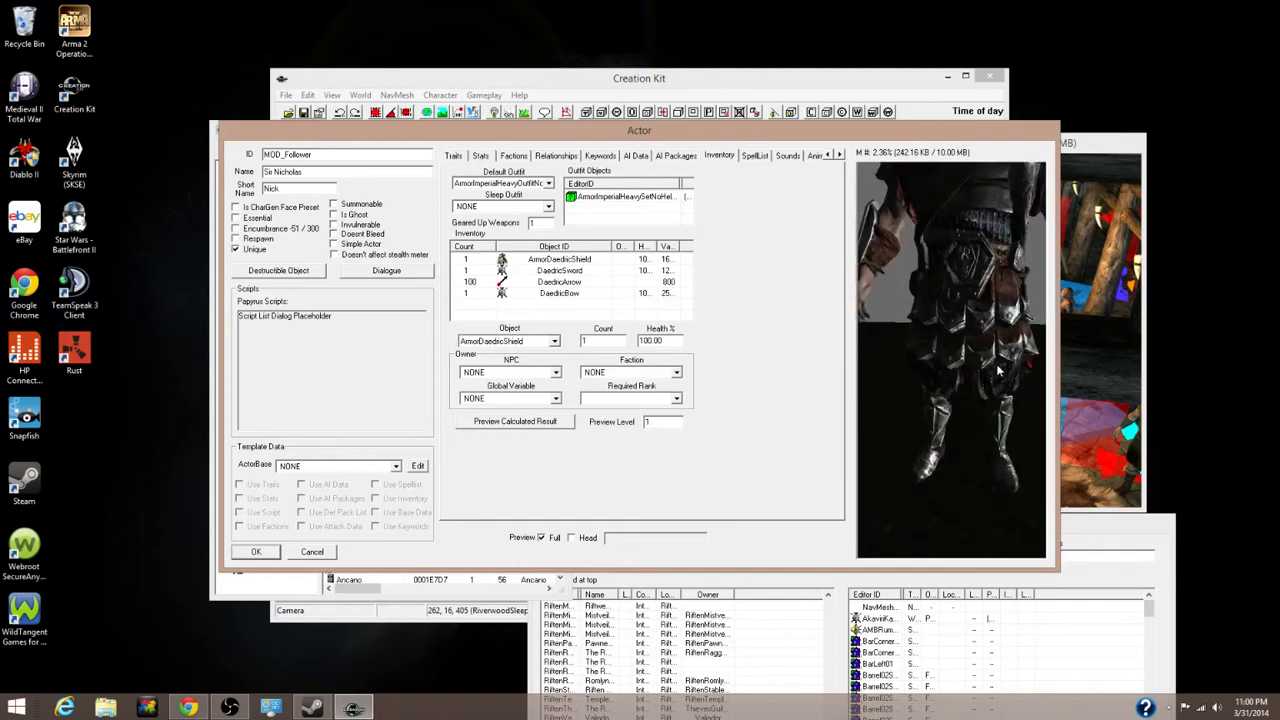
scroll(998, 372, down, 5)
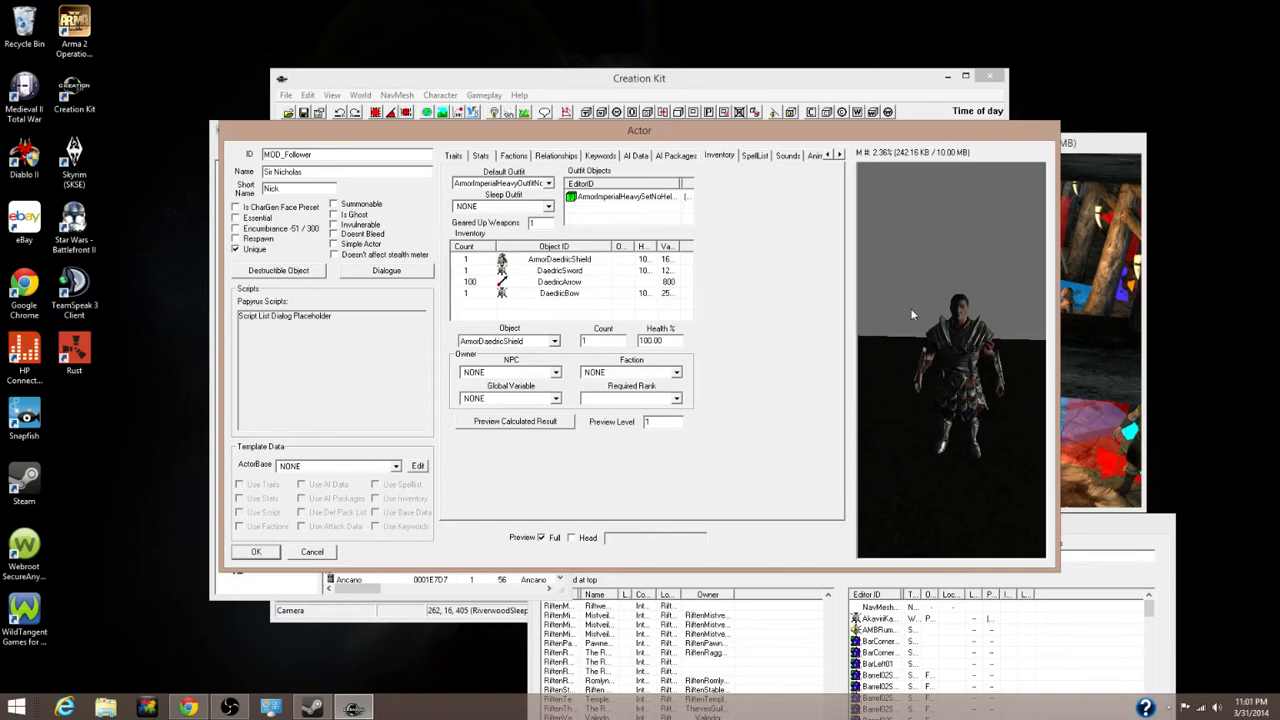
click(622, 198)
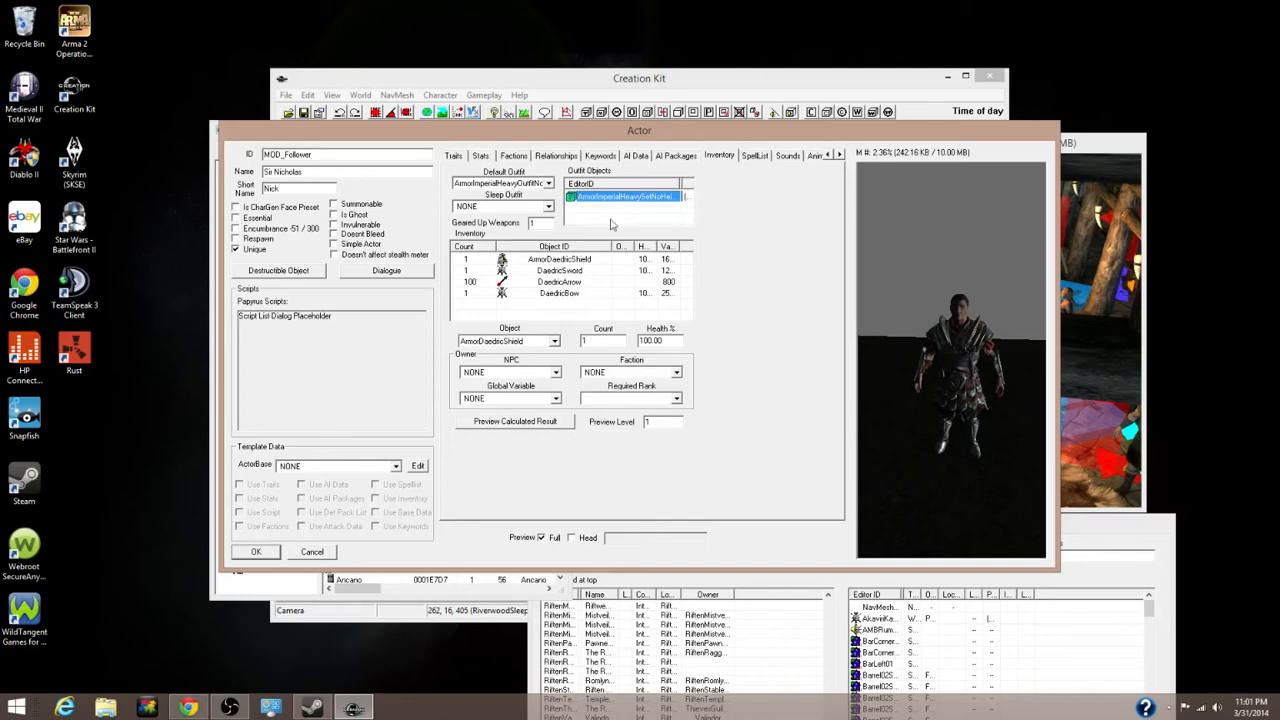
click(562, 316)
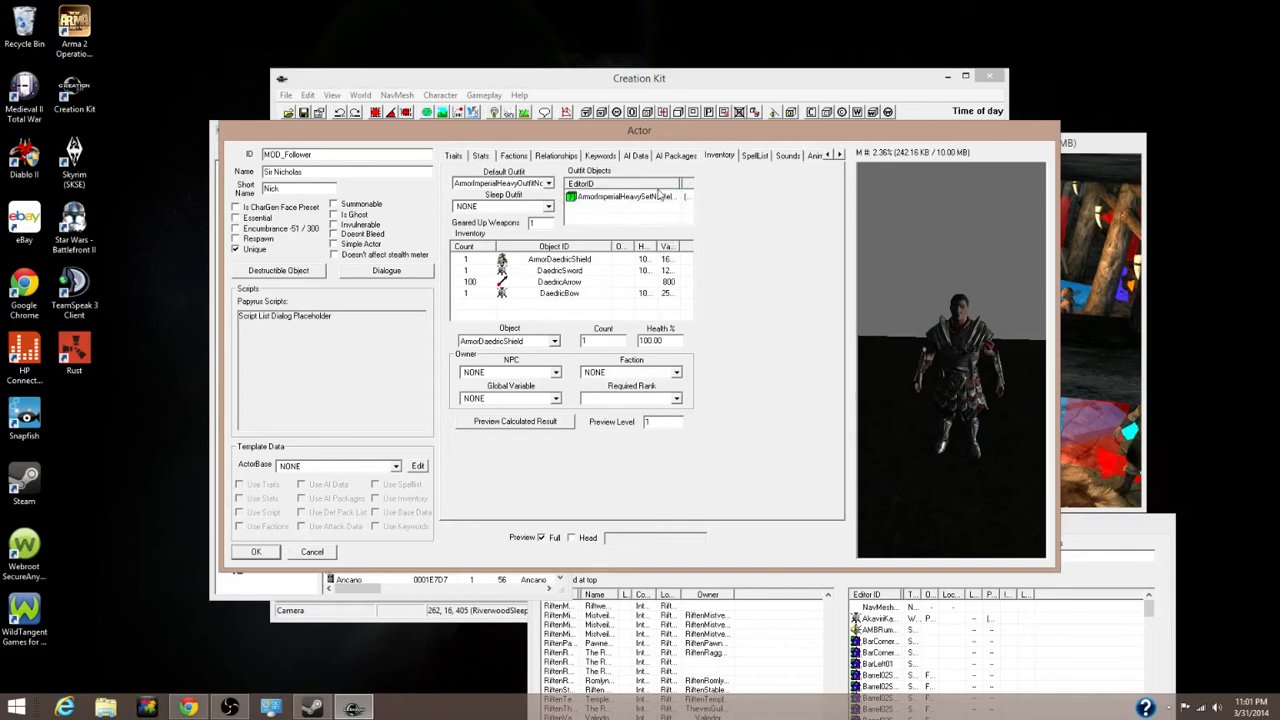
Add the HealingHands spell to the follower's SpellList using the 'healing' filter
click(757, 159)
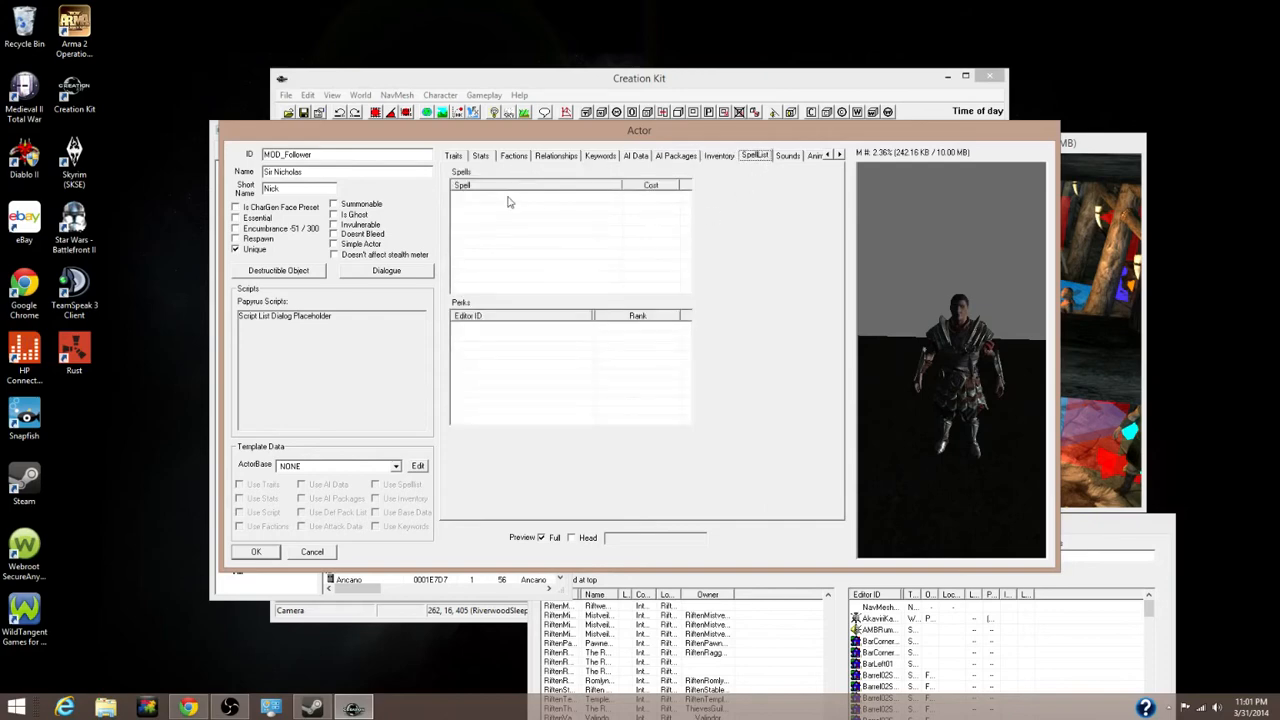
right_click(515, 198)
click(540, 208)
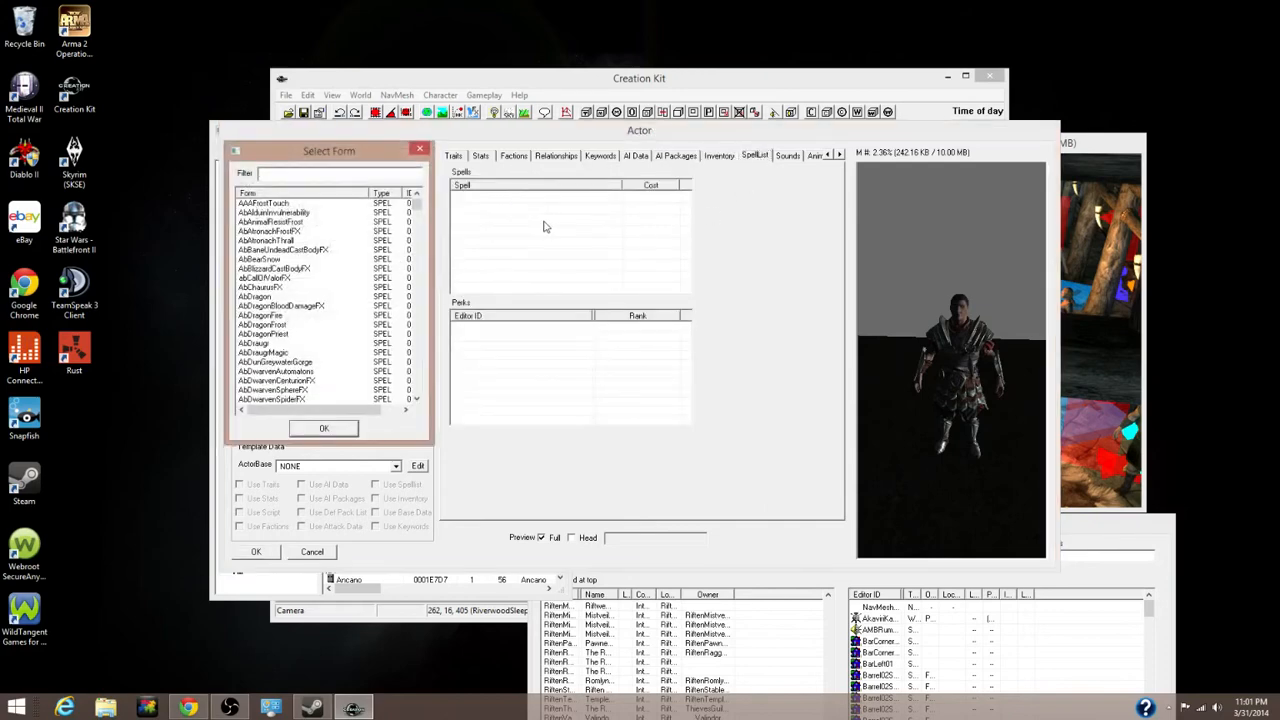
text(healing)
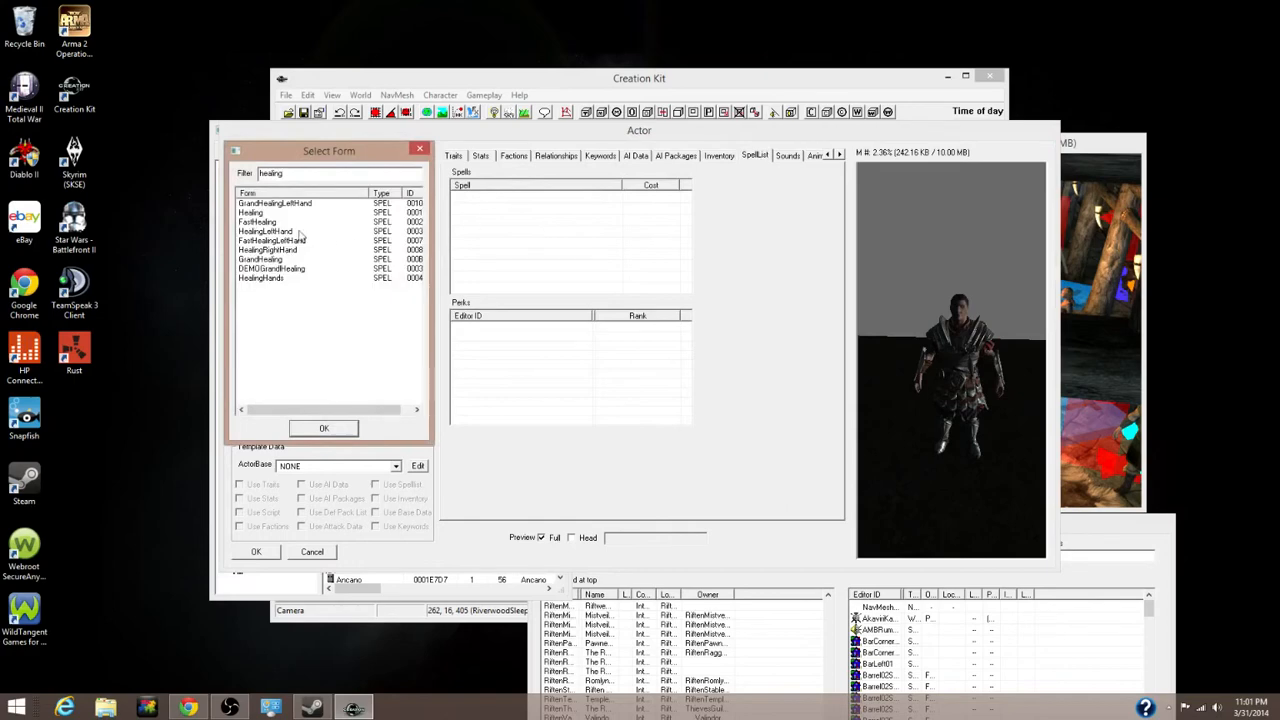
click(262, 278)
click(316, 430)
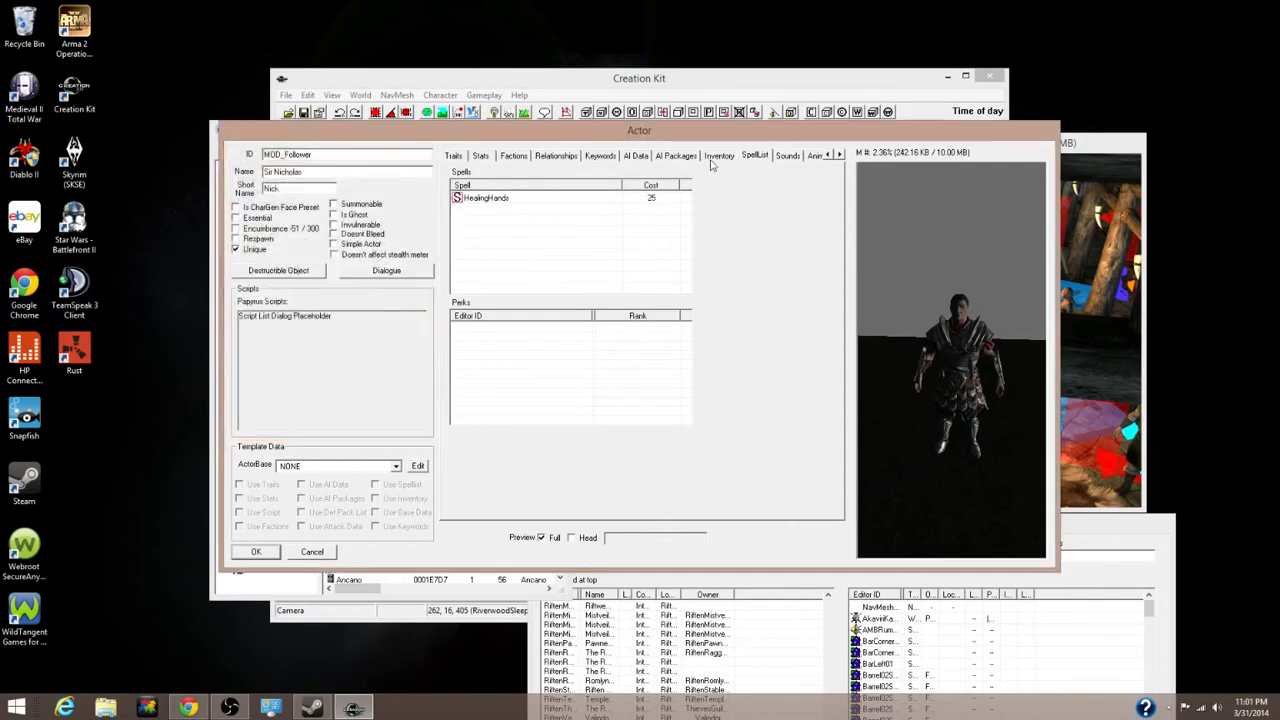
Bring up the Character Gen Parts page
click(839, 155)
click(839, 155)
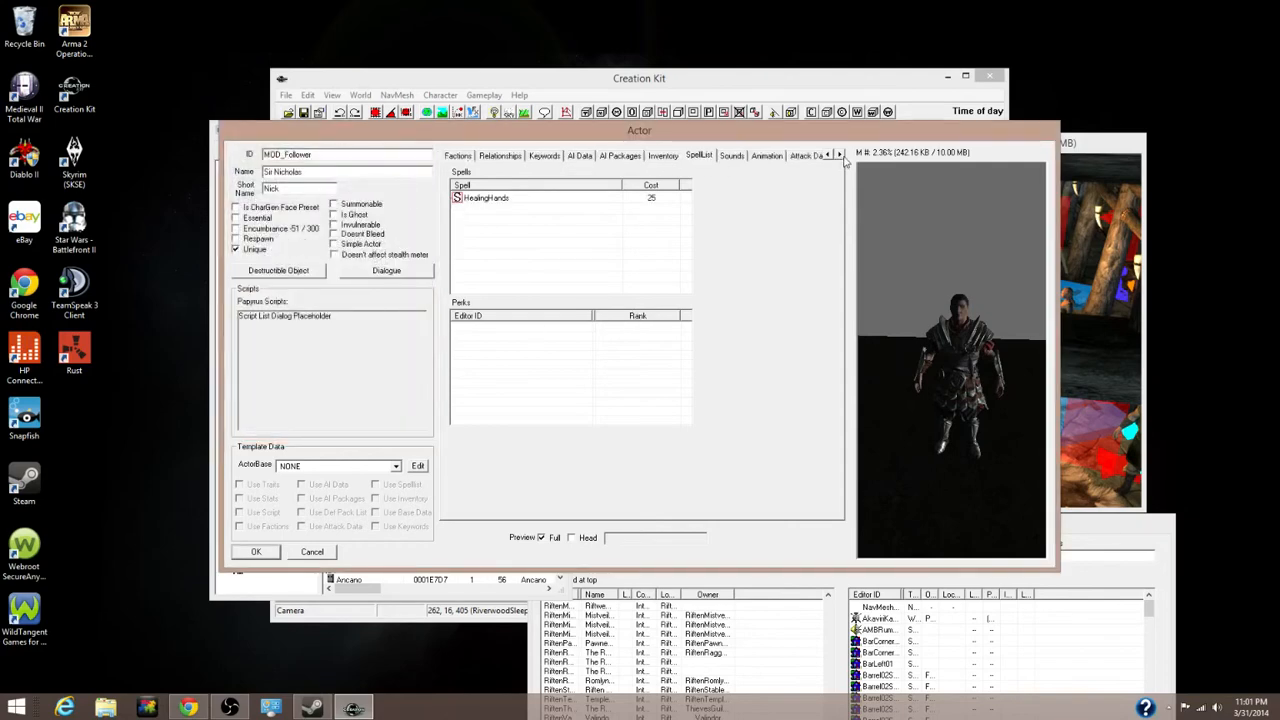
click(839, 155)
click(839, 155)
click(785, 155)
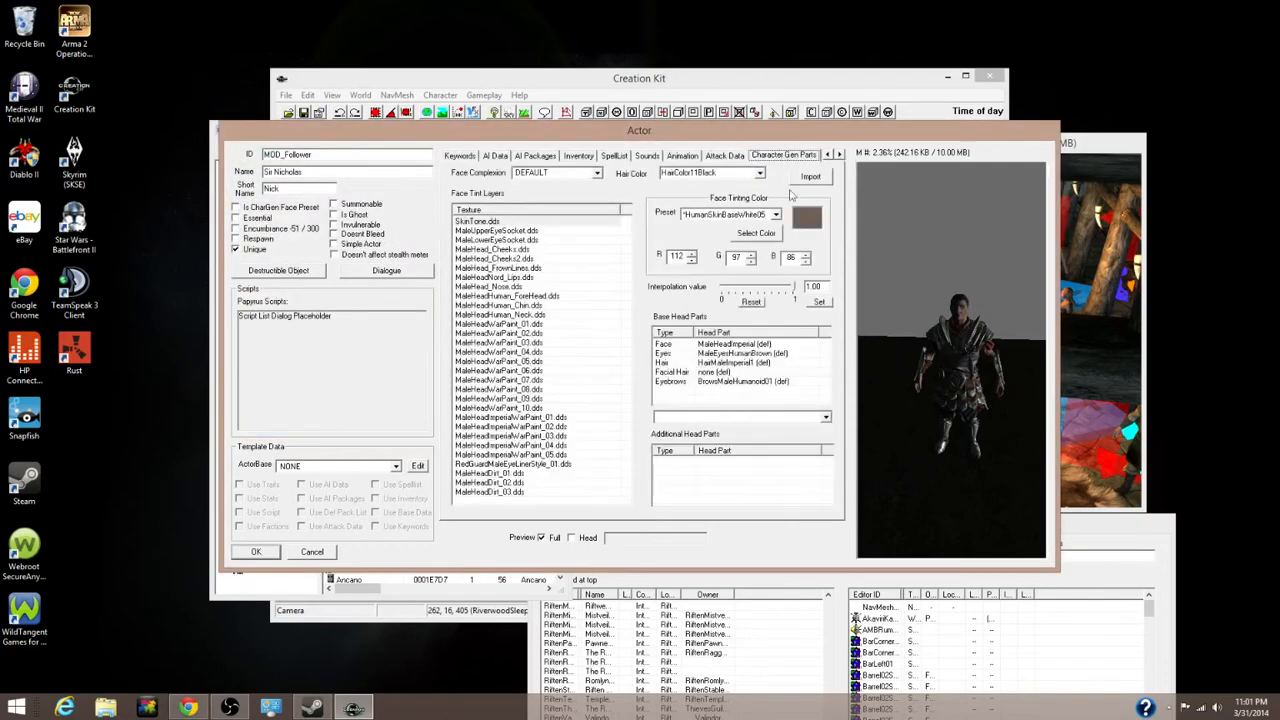
With Head preview on, try several eye types and settle on MaleEyesHumanLightGrey
click(750, 354)
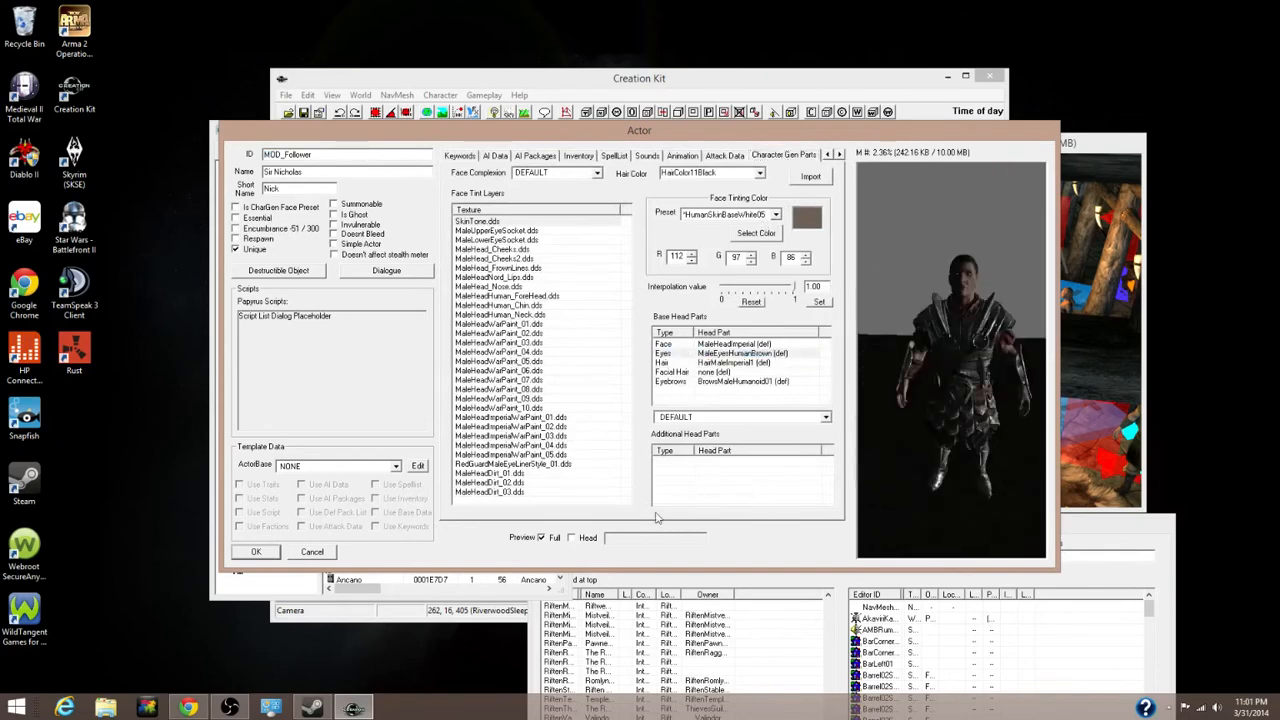
drag(952, 427, 896, 429)
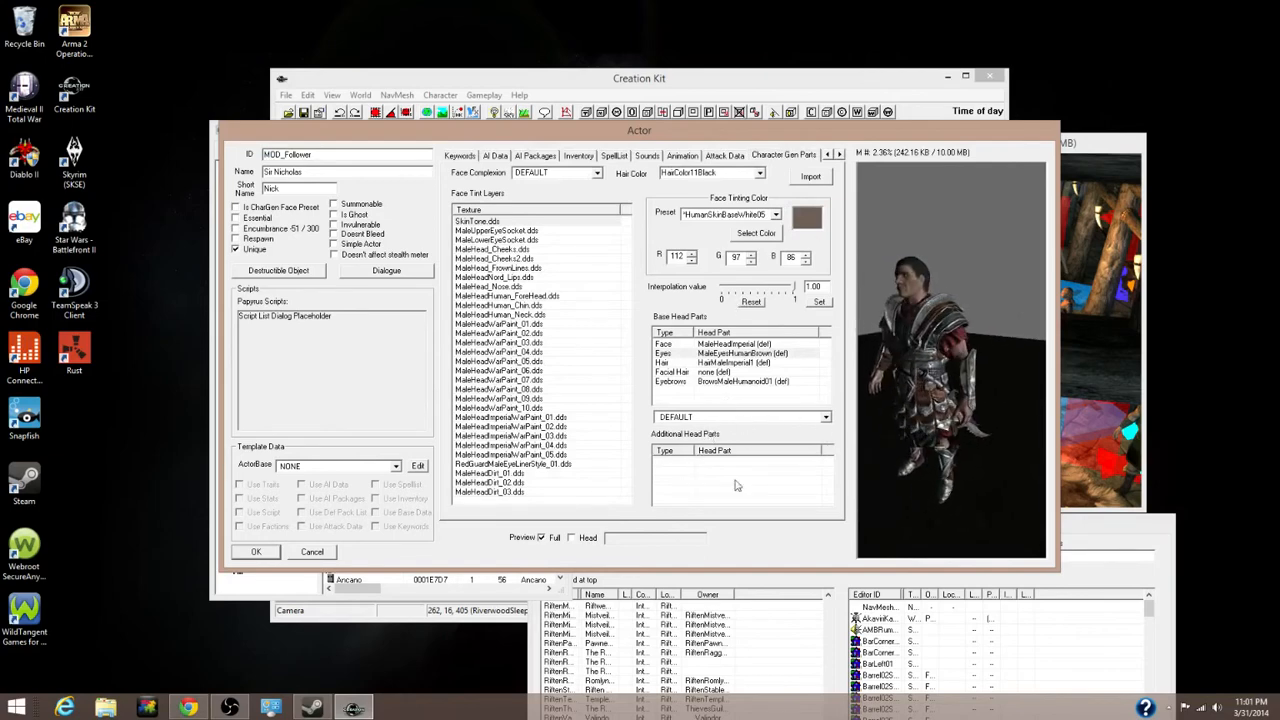
click(572, 538)
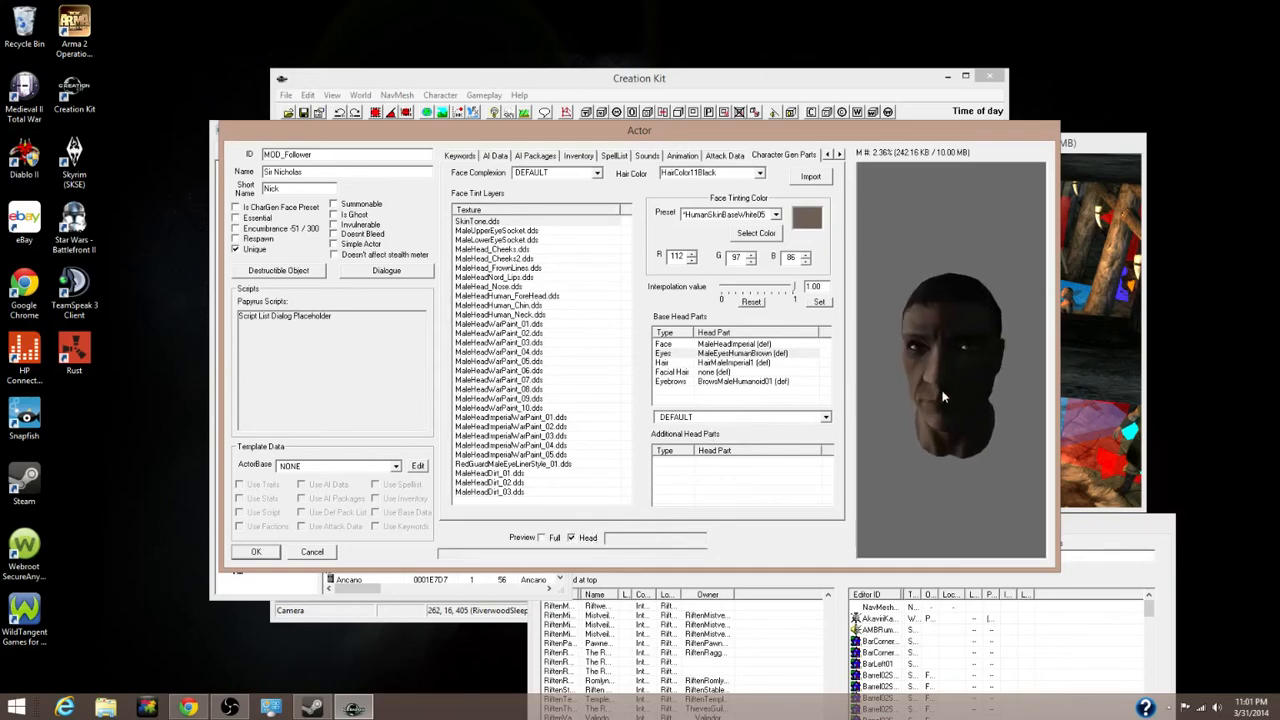
scroll(960, 385, up, 3)
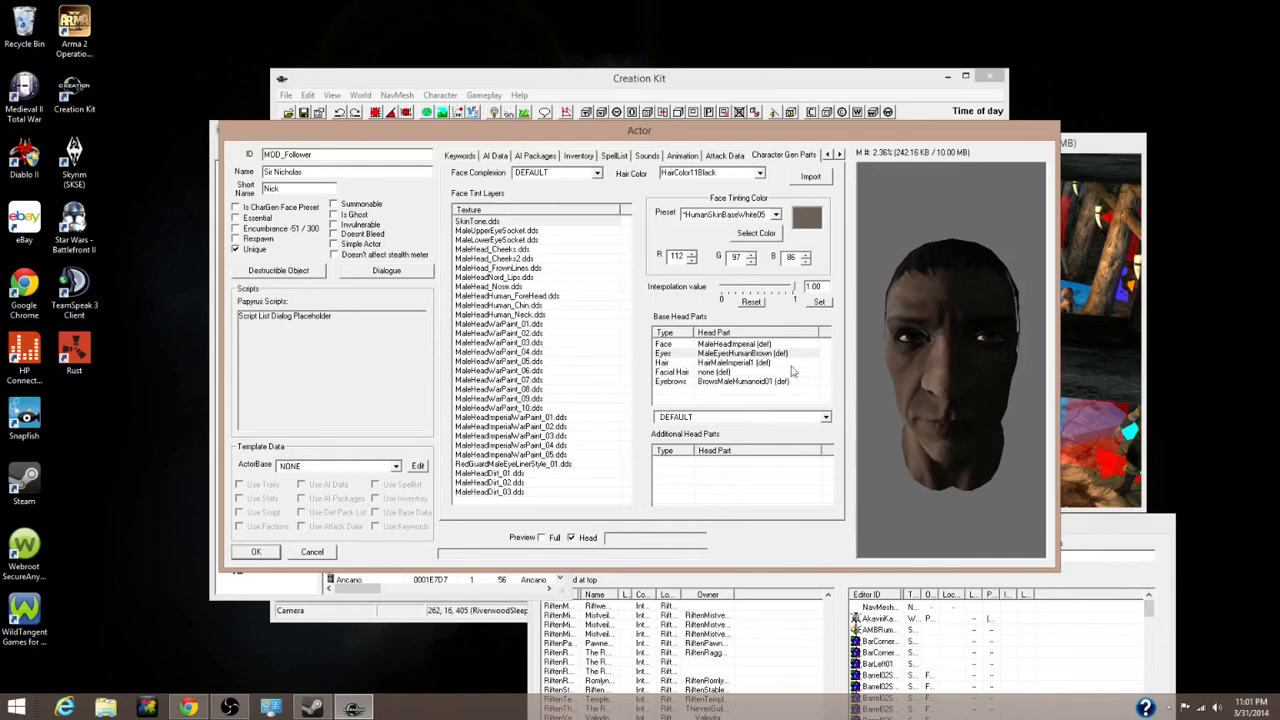
click(756, 418)
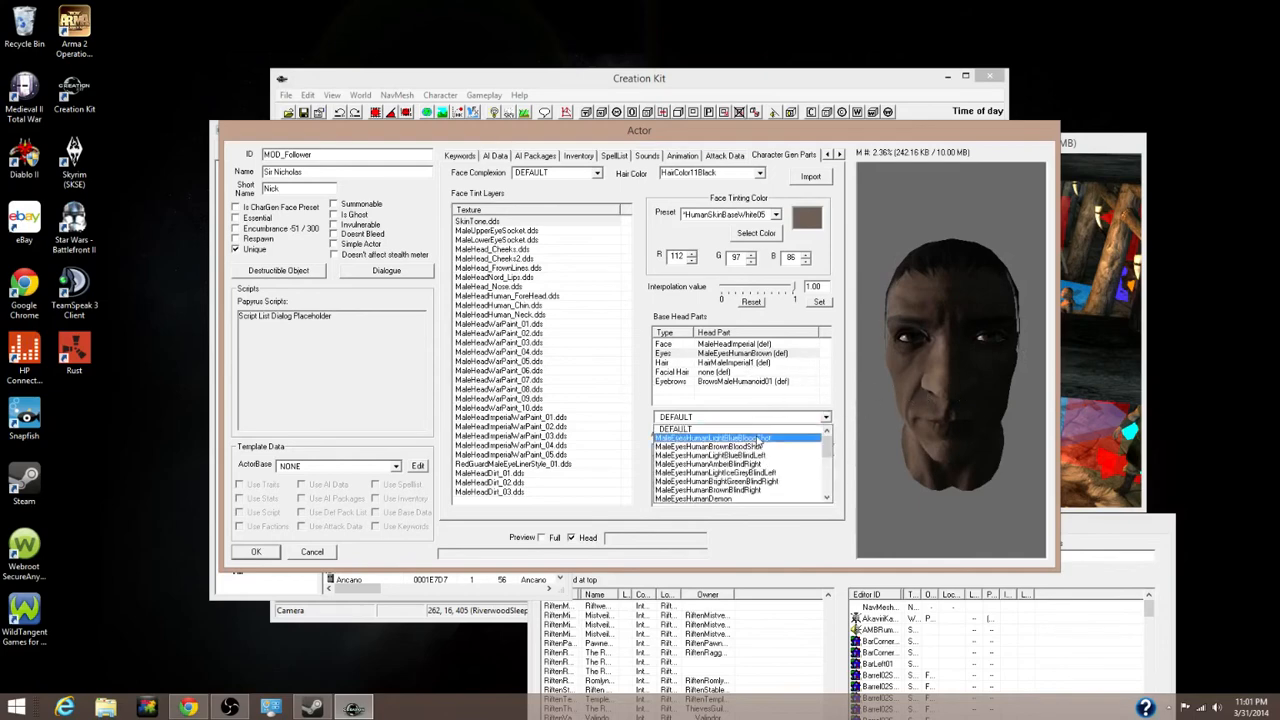
key(Down)
key(Down)
key(Down)
key(Down)
key(Down)
key(Down)
key(Down)
key(Down)
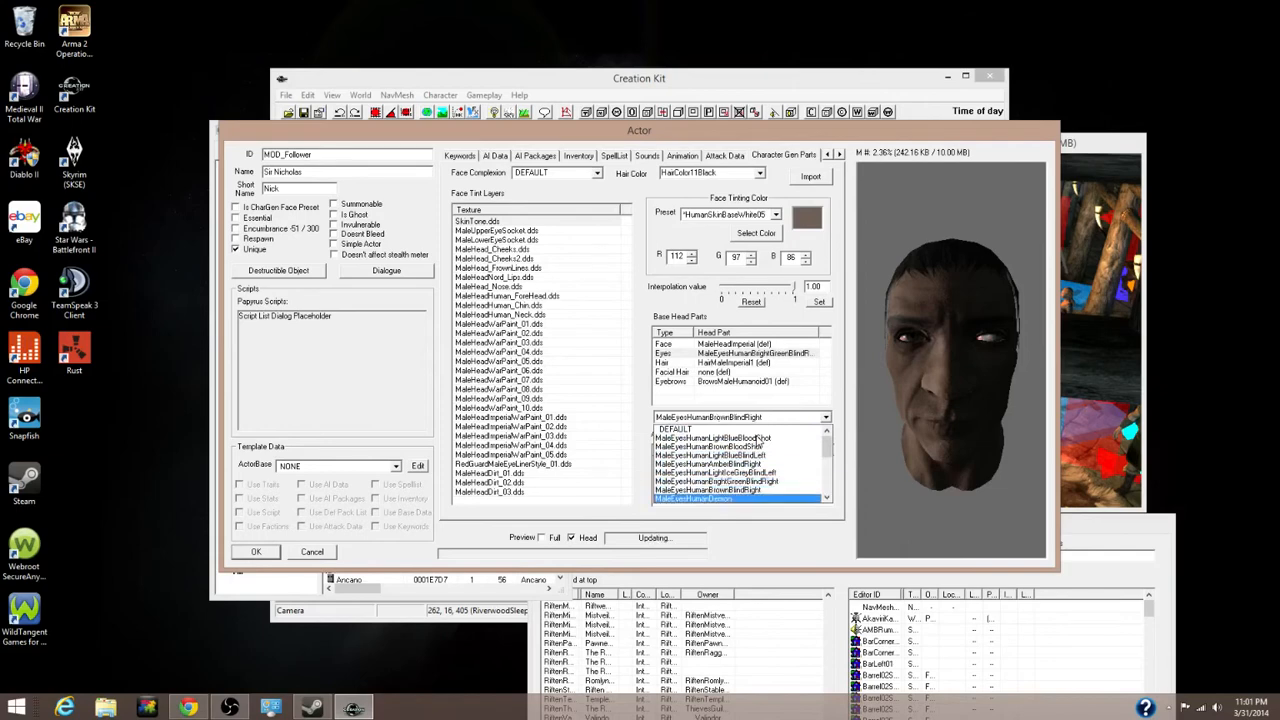
key(Up)
key(Up)
key(Up)
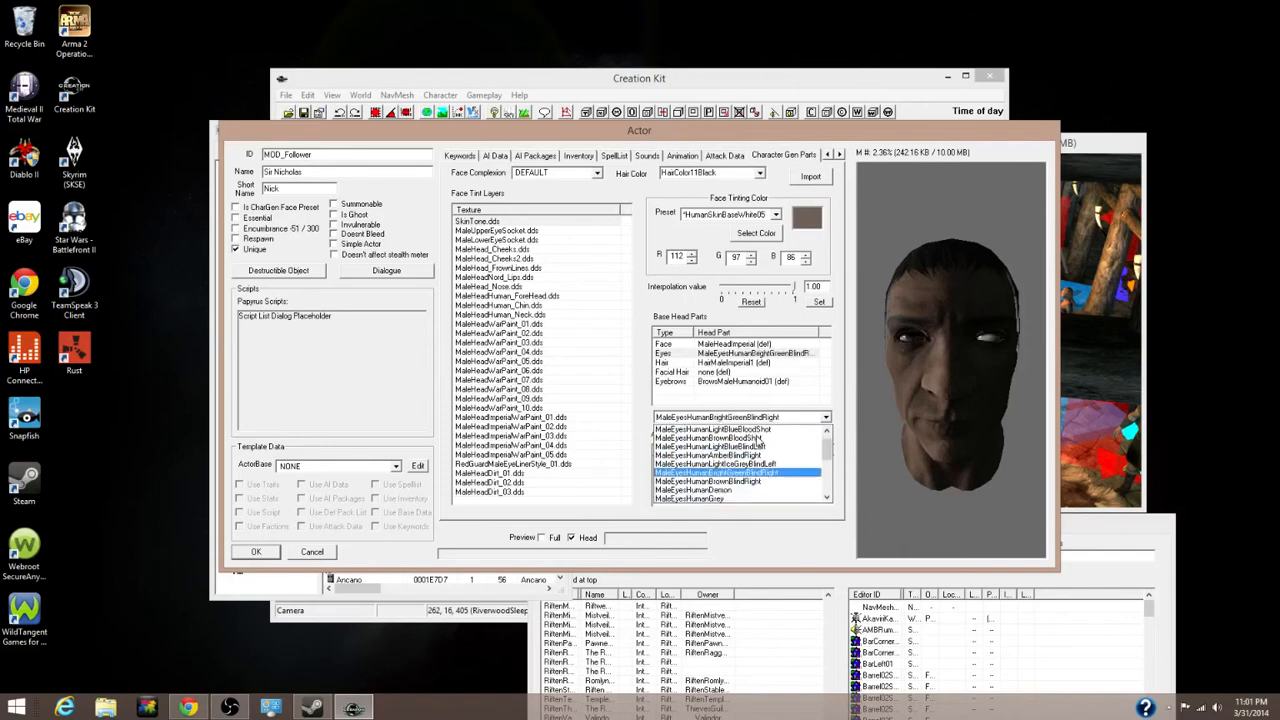
key(Up)
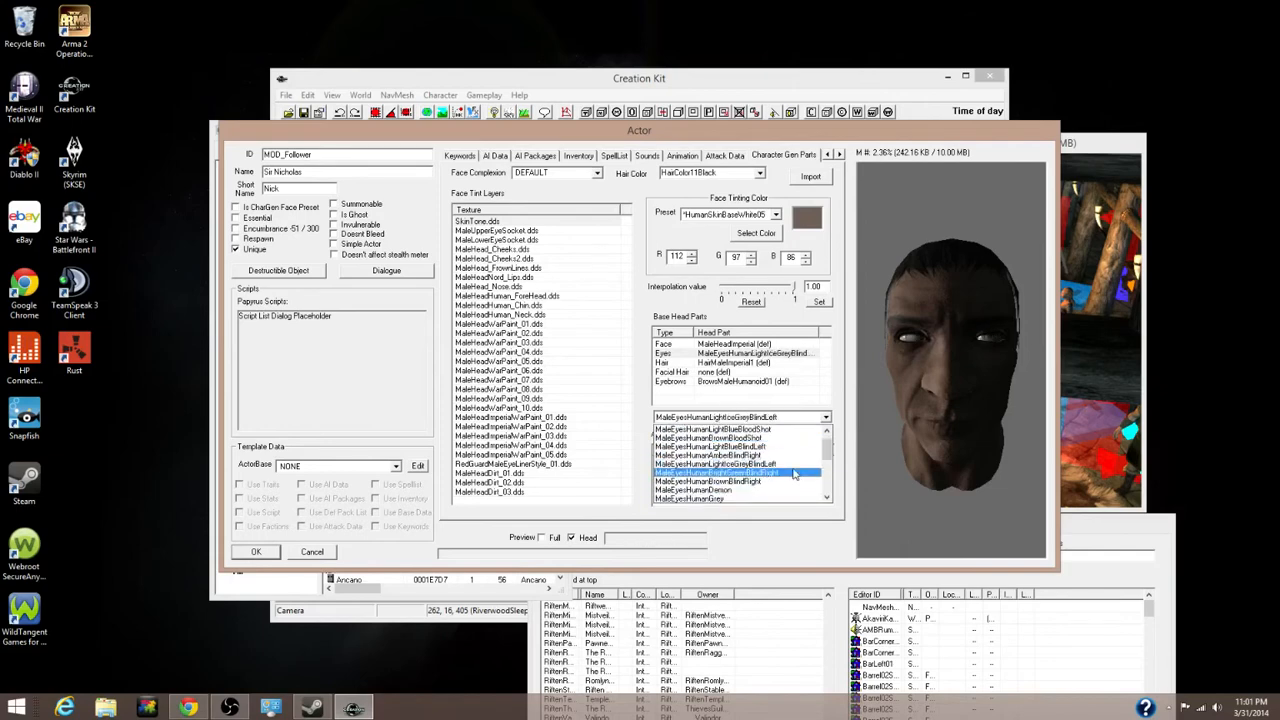
key(Up)
key(Up)
key(Up)
key(Up)
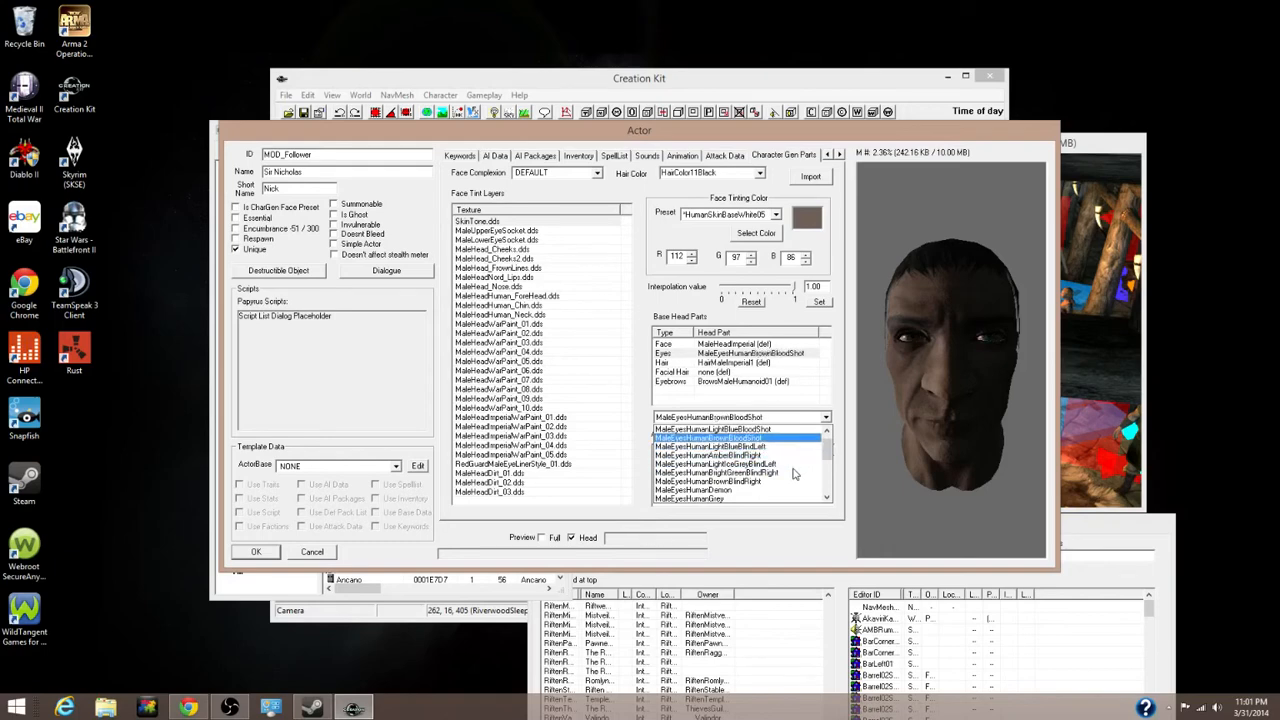
key(Down)
key(Down)
key(Down)
key(Down)
key(Down)
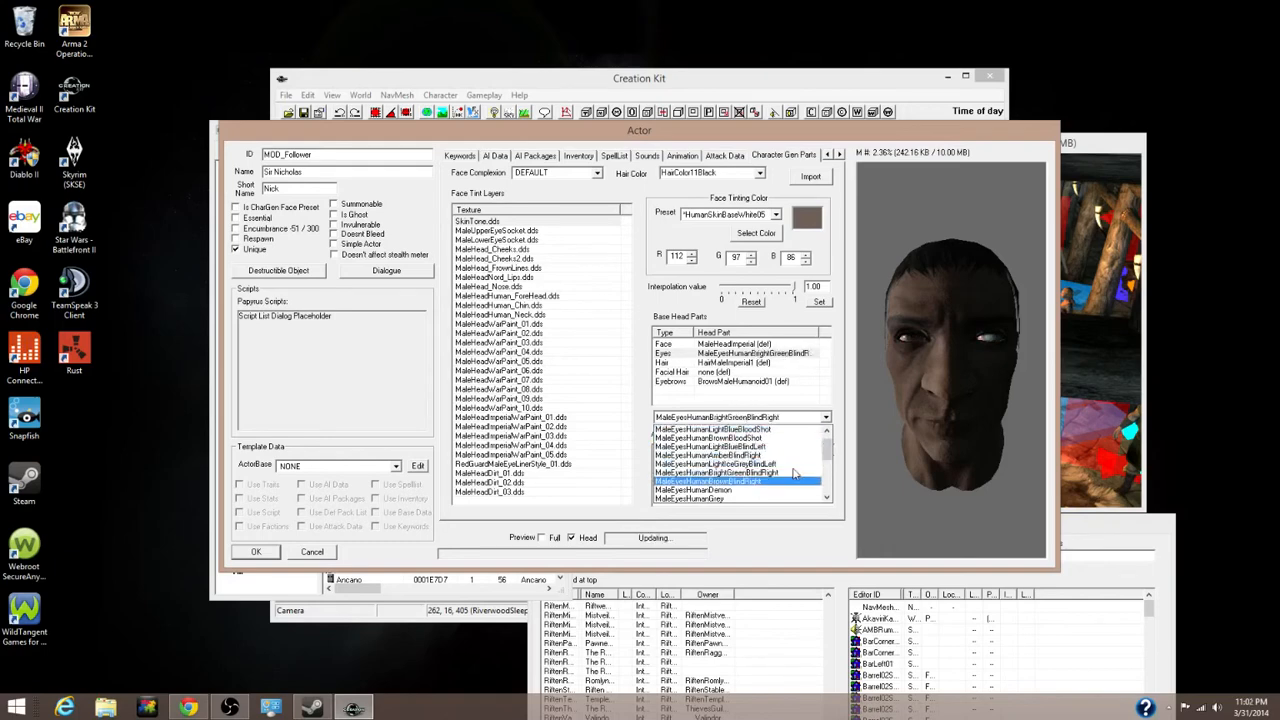
key(Down)
key(Down)
key(Down)
key(Down)
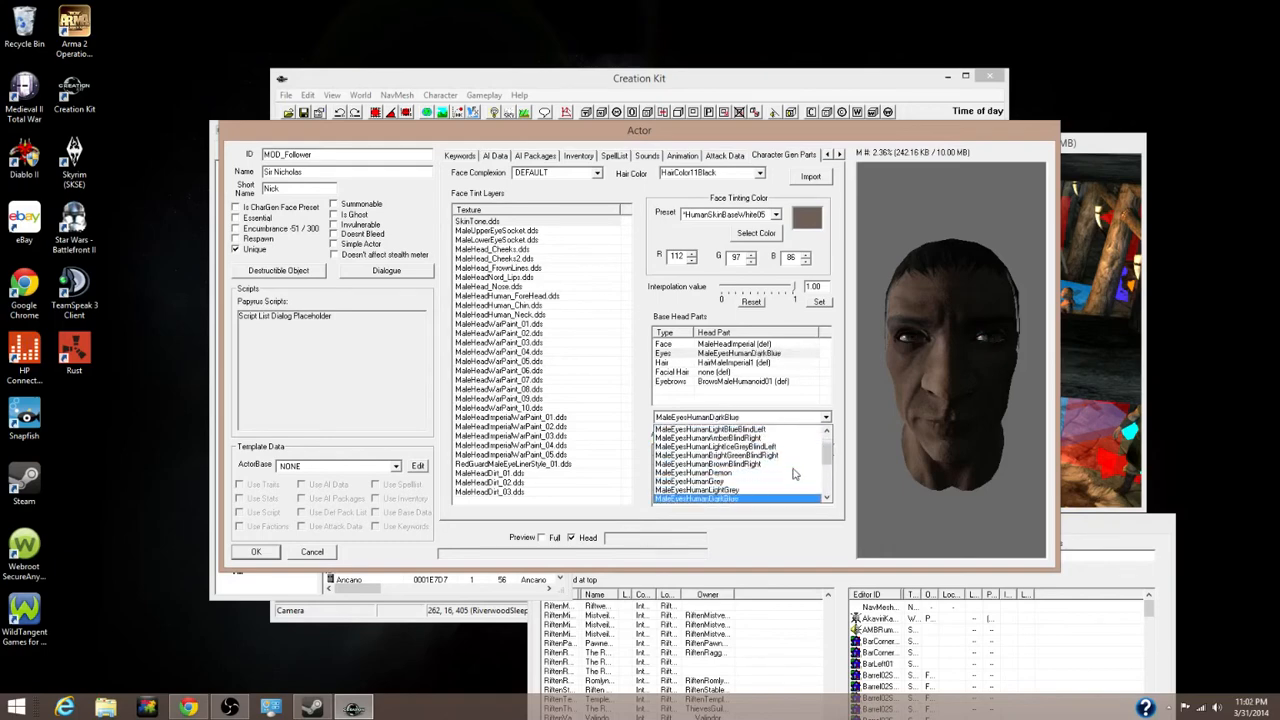
key(Up)
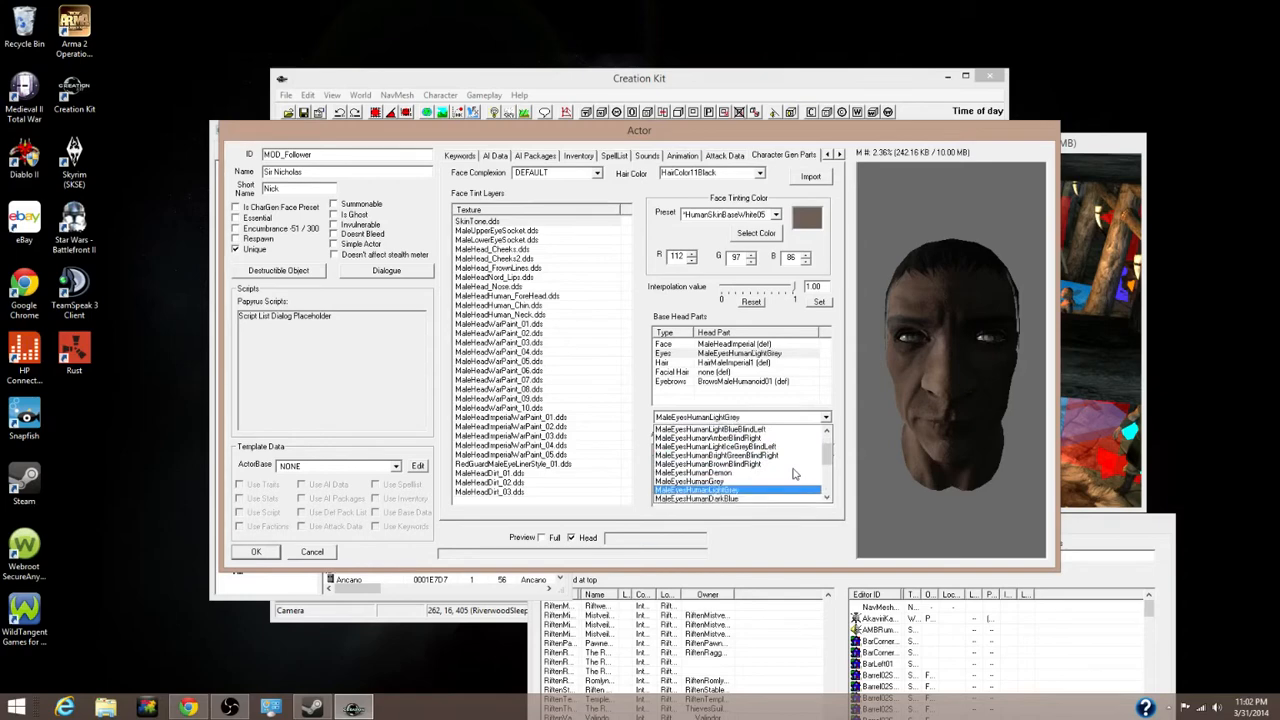
click(752, 491)
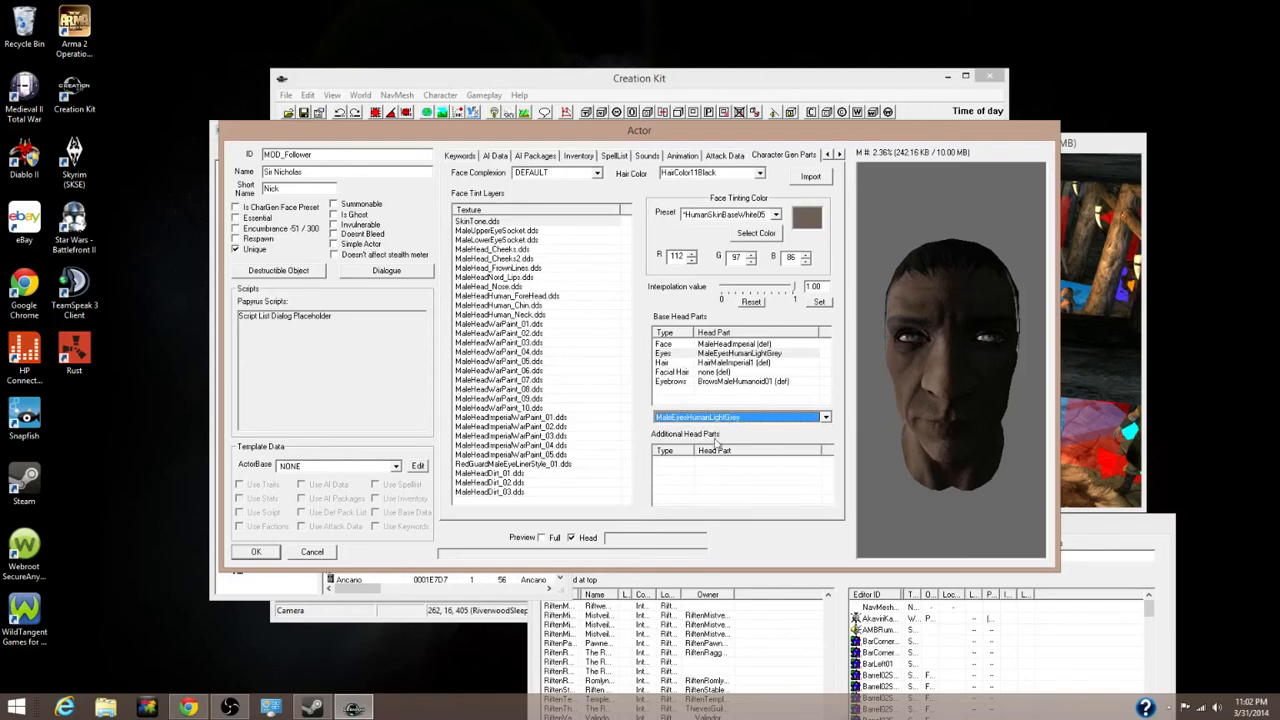
Set the follower's hair to HairMaleNord01 after previewing a few styles
click(716, 364)
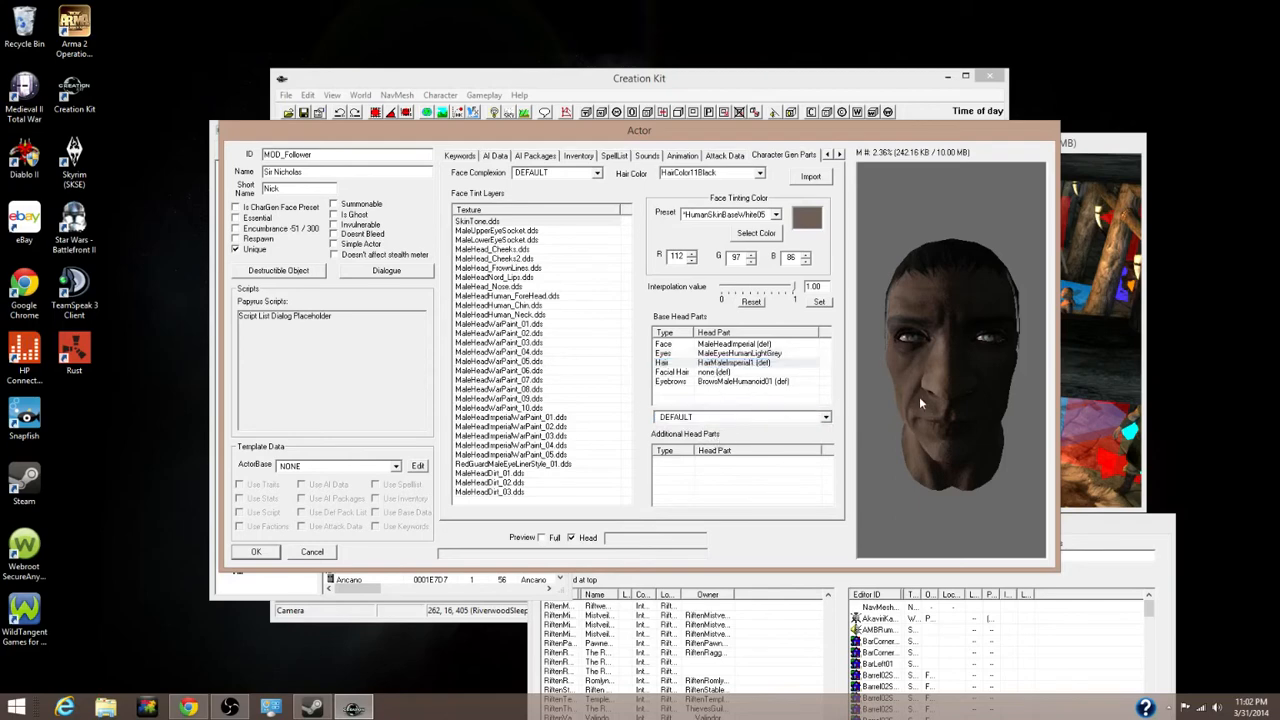
drag(919, 396, 875, 395)
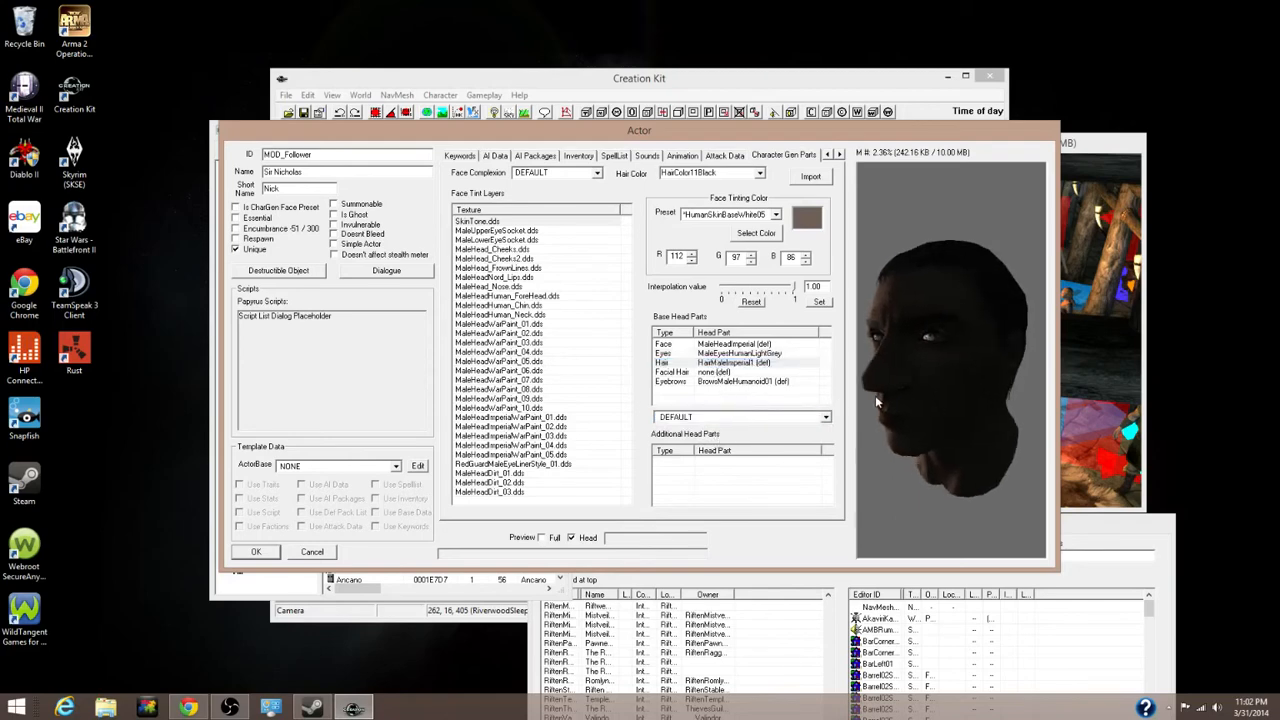
click(752, 424)
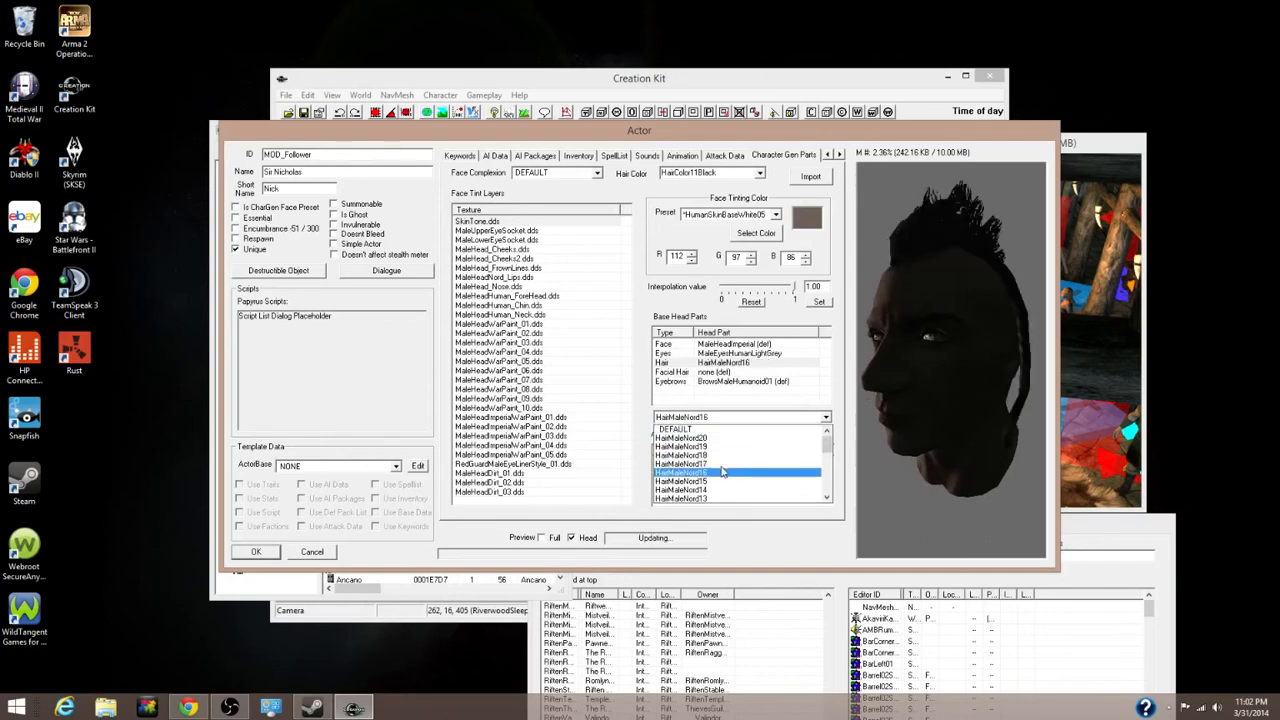
key(Down)
key(Down)
key(Down)
key(Down)
key(Down)
key(Down)
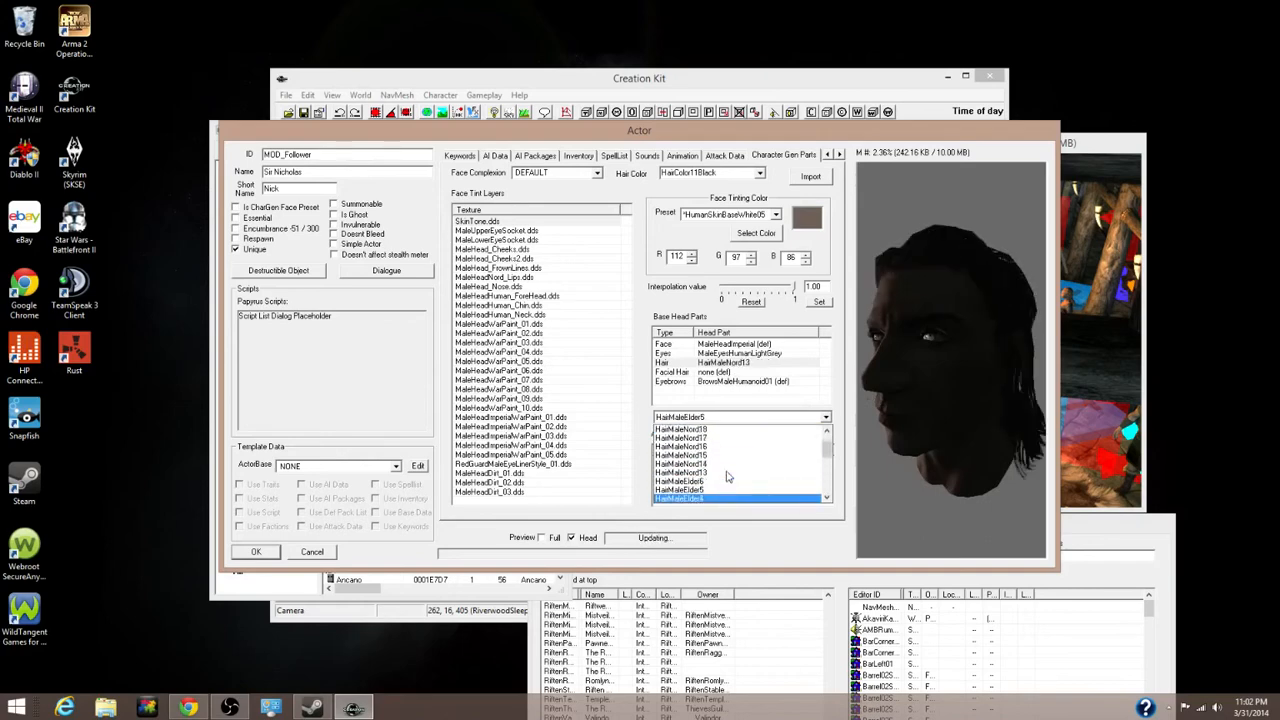
key(Down)
key(Down)
key(Down)
key(Down)
key(Up)
key(Up)
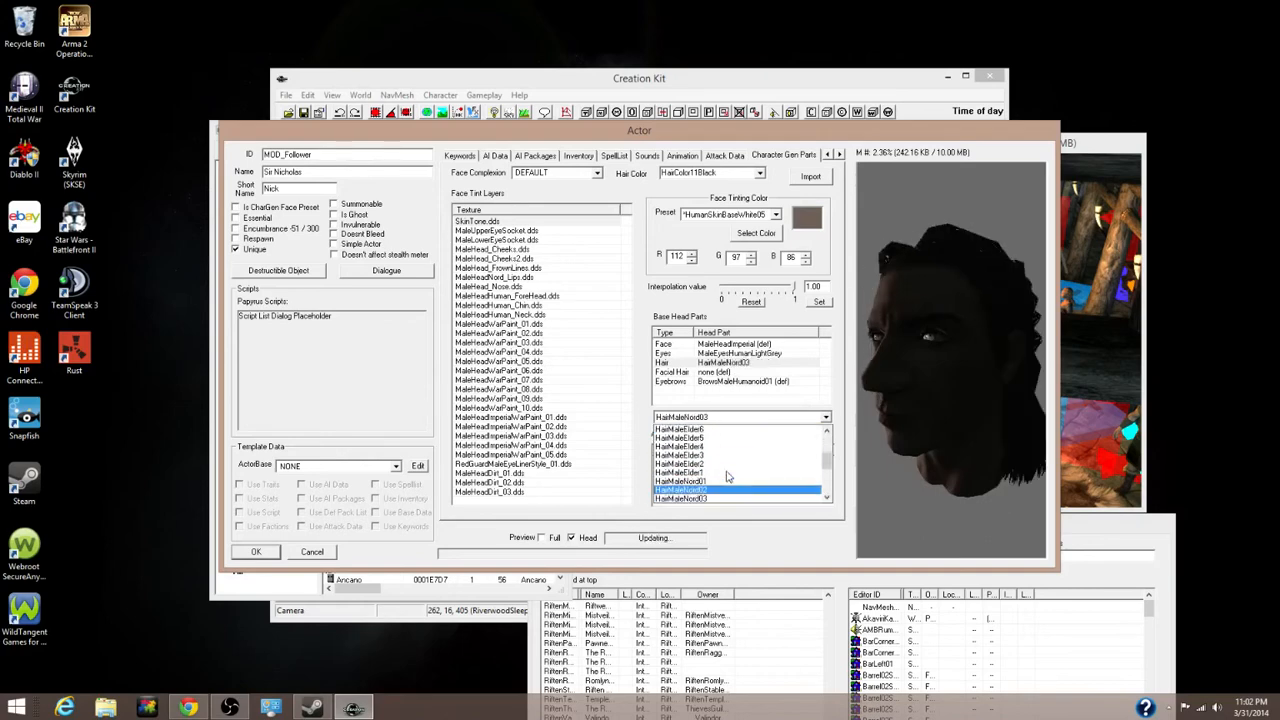
click(716, 484)
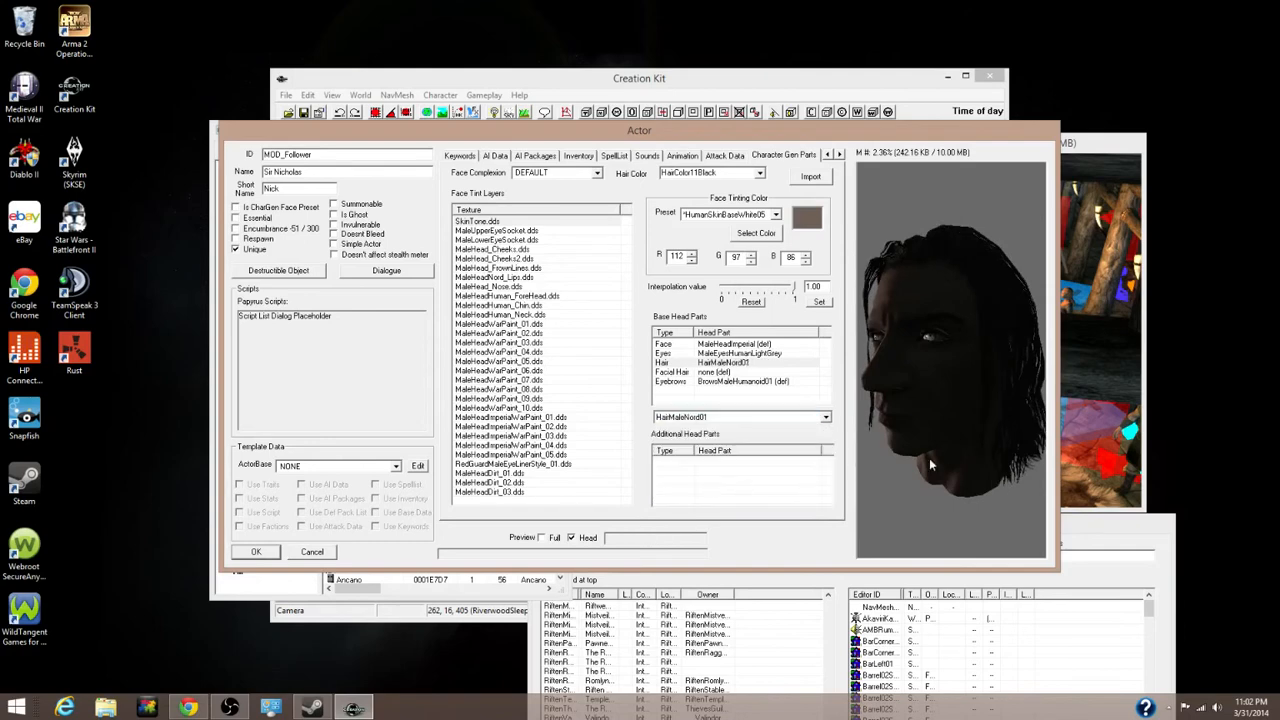
drag(979, 426, 918, 448)
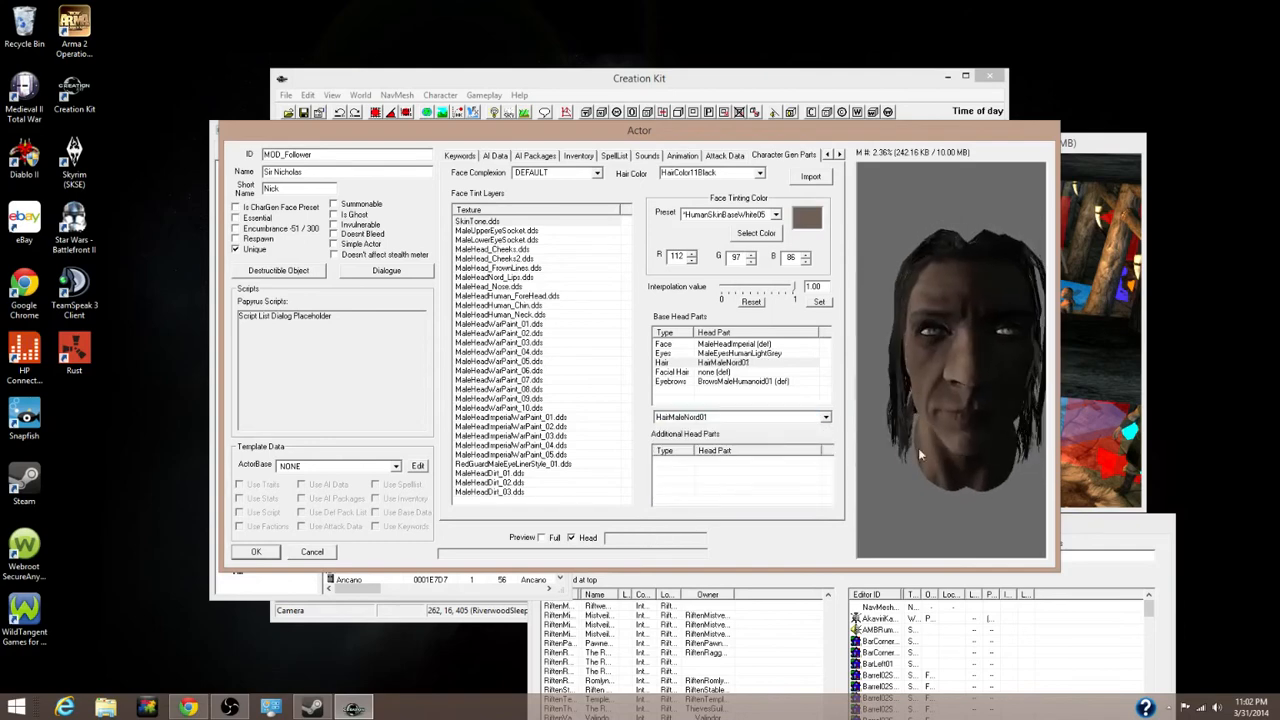
Set the facial hair to HumanBeard41 and rotate the head preview to check it
click(748, 372)
click(749, 416)
key(Down)
key(Down)
key(Down)
key(Down)
key(Down)
key(Down)
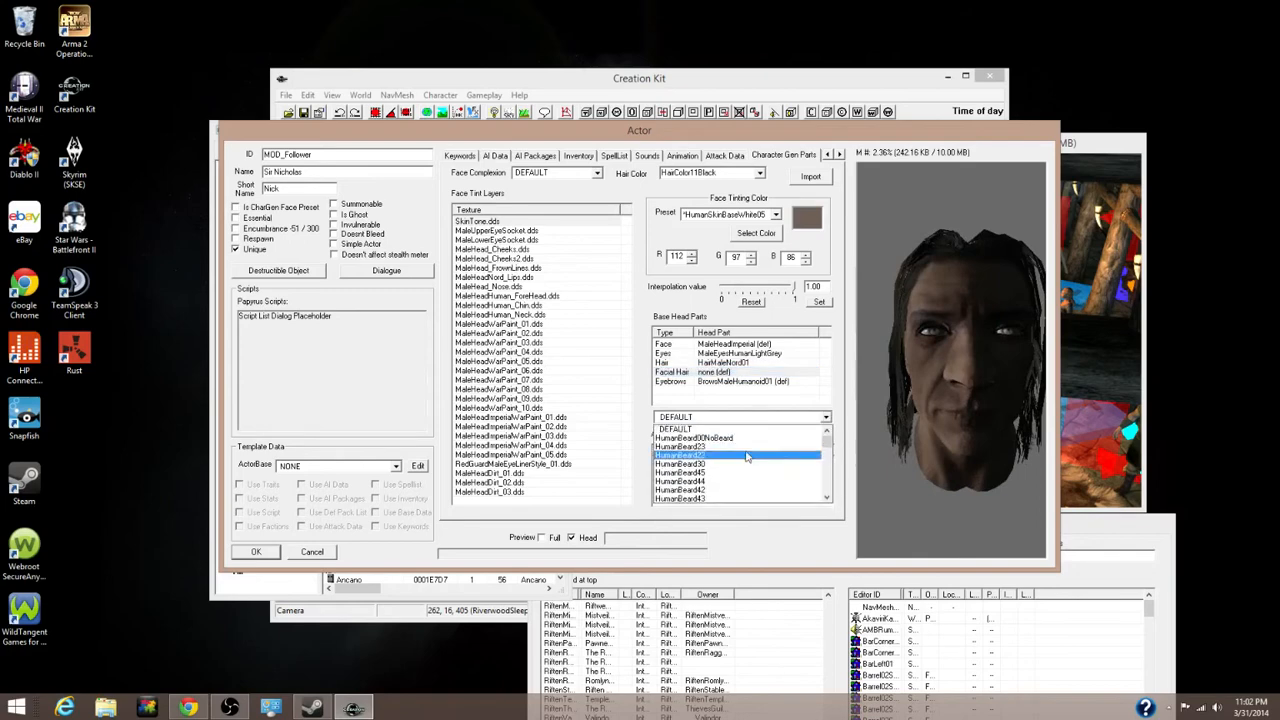
key(Down)
key(Down)
key(Down)
key(Down)
key(Down)
key(Down)
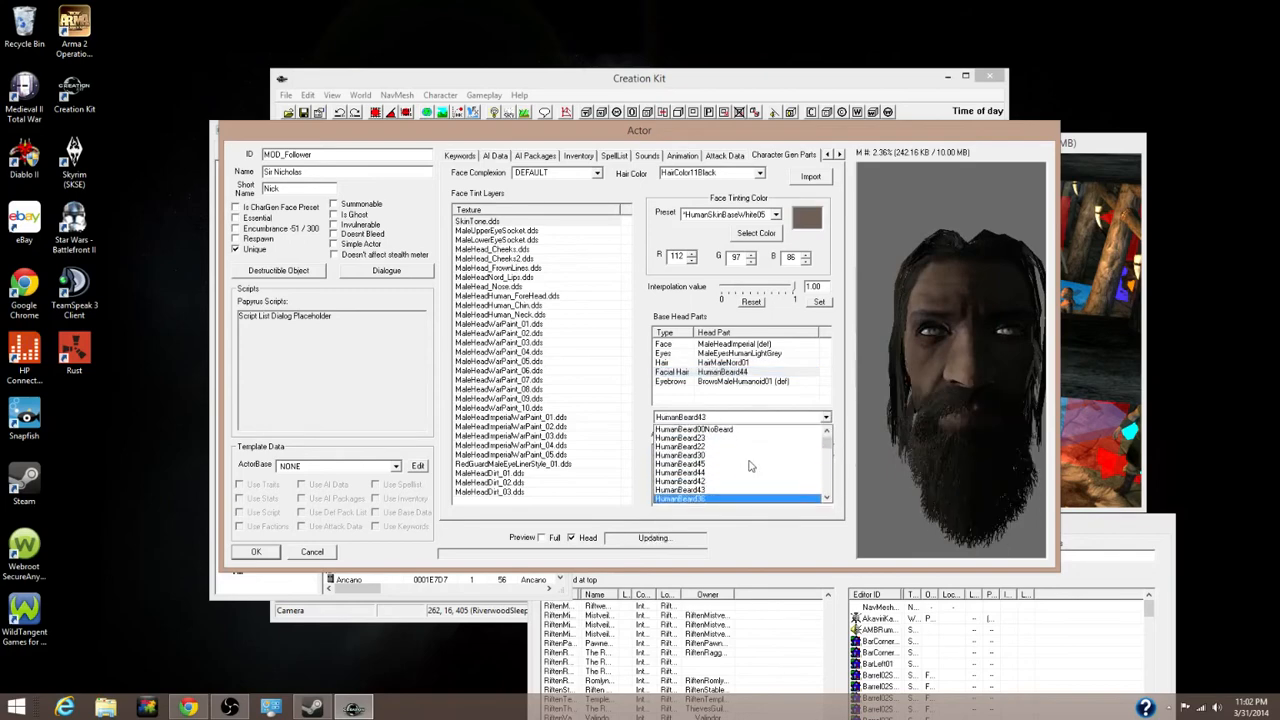
key(Down)
key(Down)
key(Down)
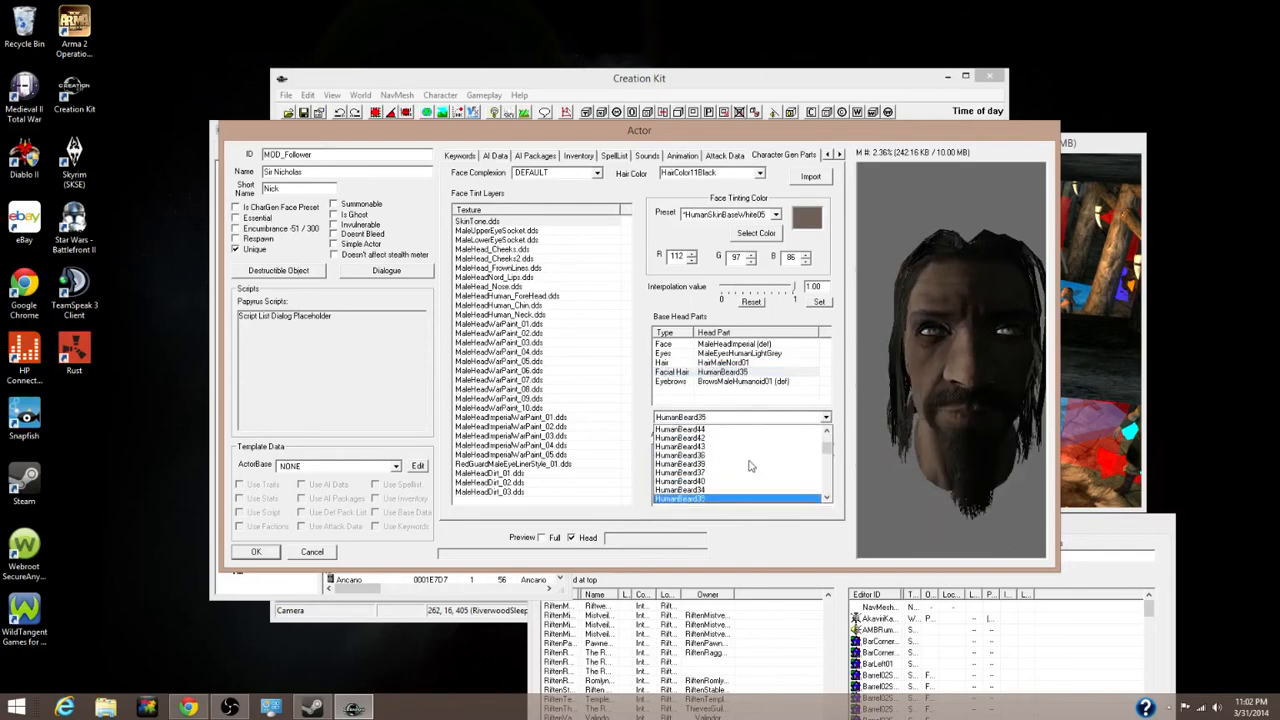
key(Down)
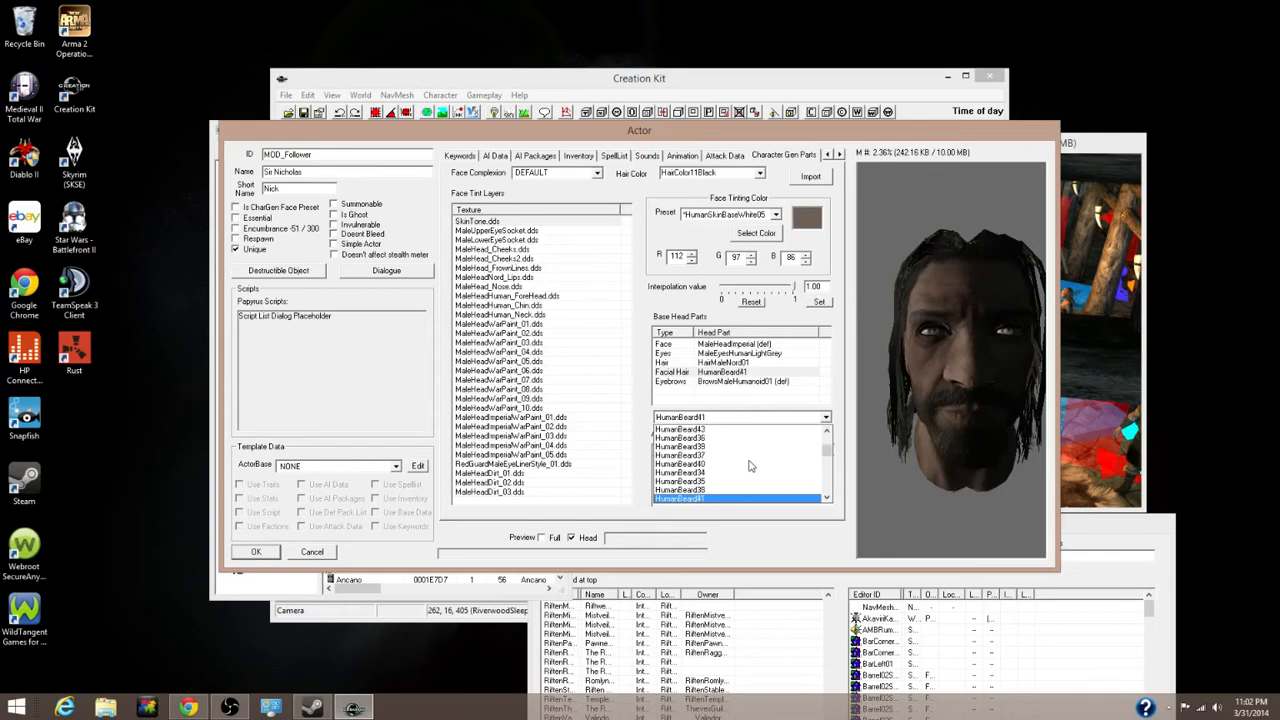
click(712, 499)
drag(941, 440, 1004, 430)
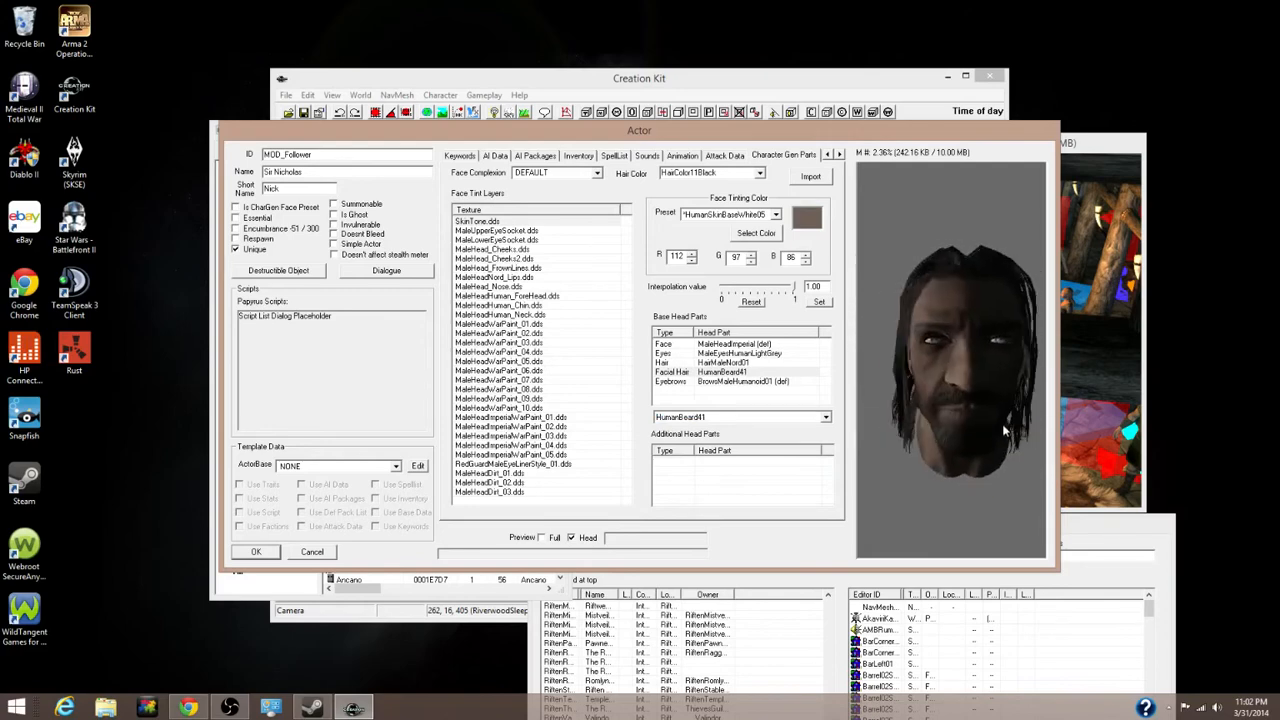
Switch to Preview Full, look at the Character Gen Morphs page, and confirm the actor with OK
click(541, 537)
drag(968, 450, 948, 449)
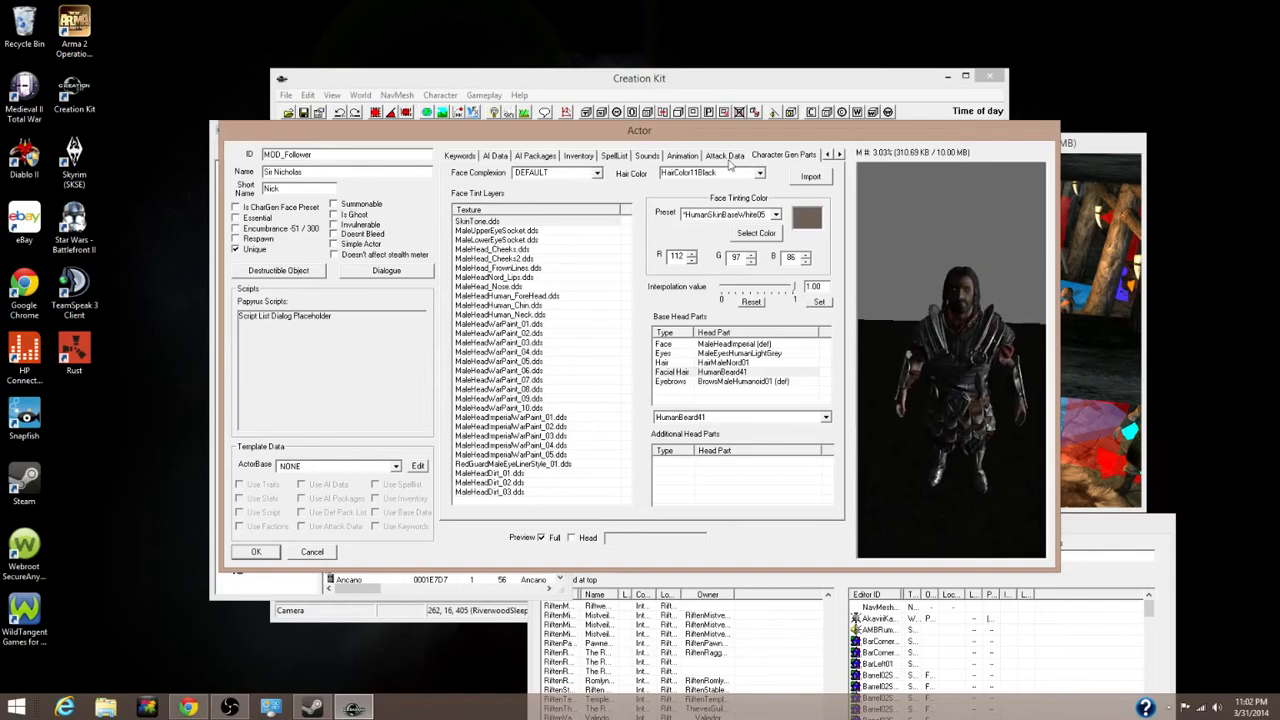
click(840, 155)
click(840, 155)
click(840, 155)
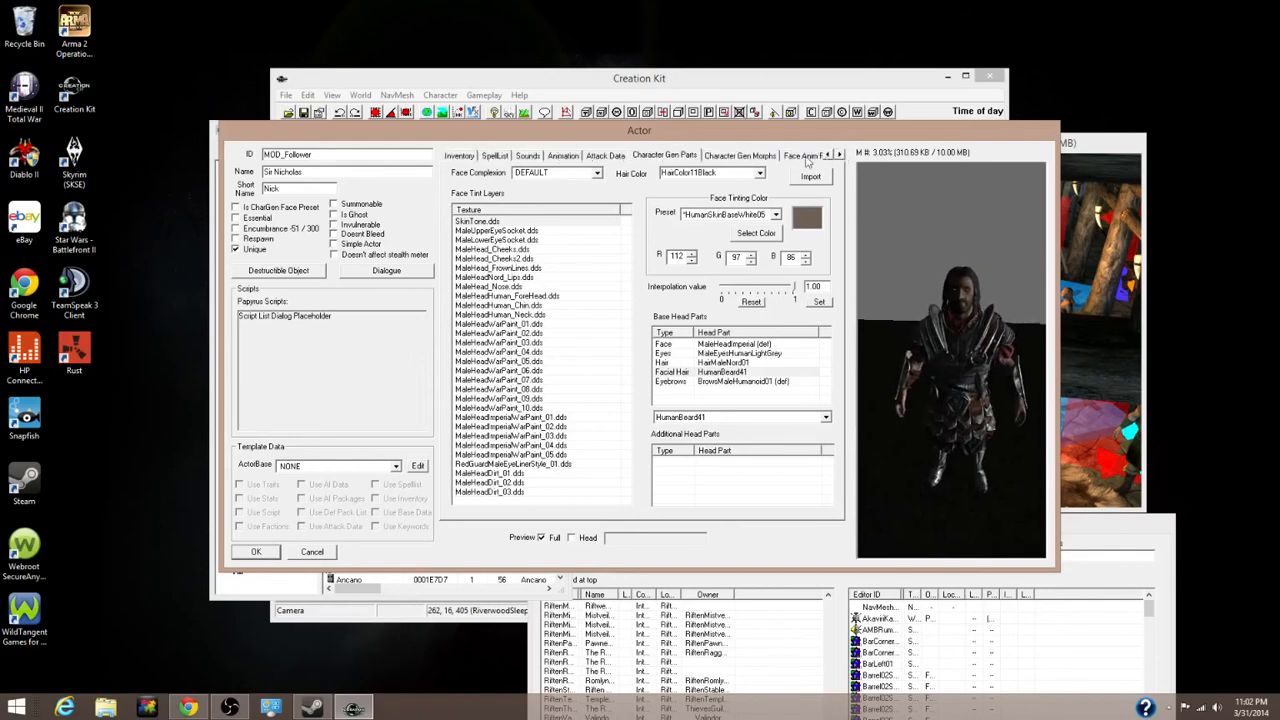
click(752, 158)
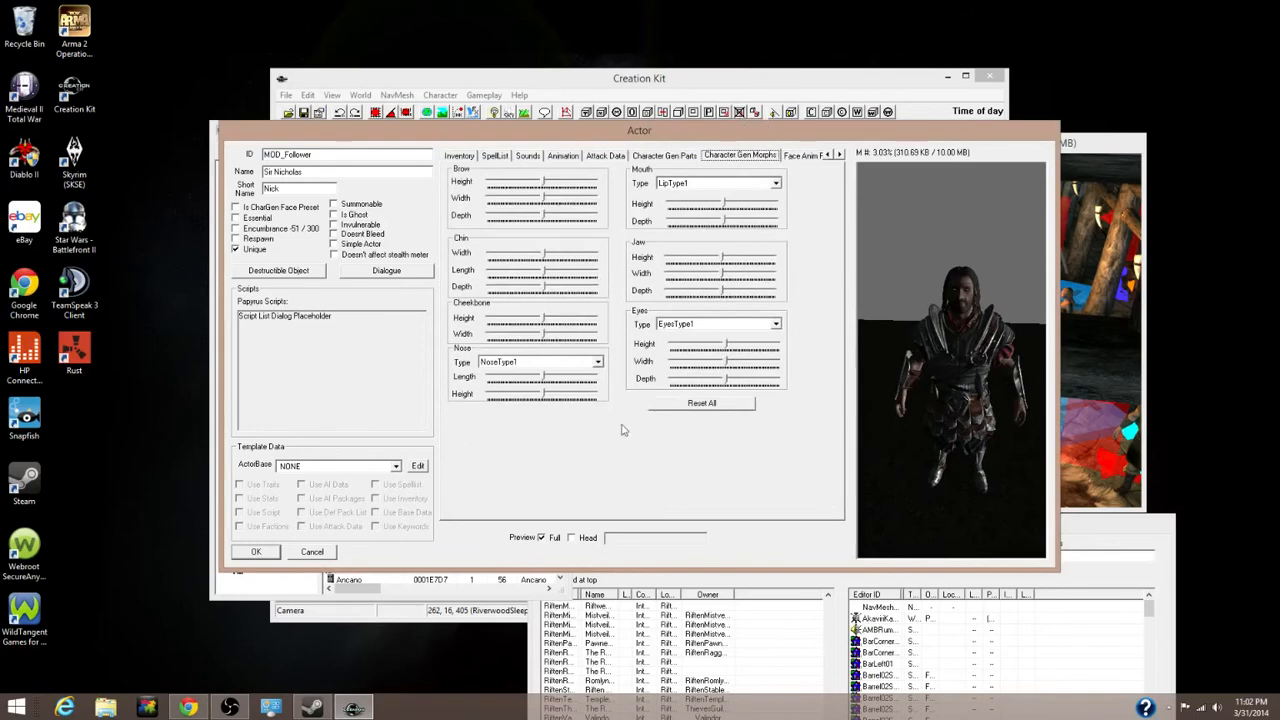
click(267, 557)
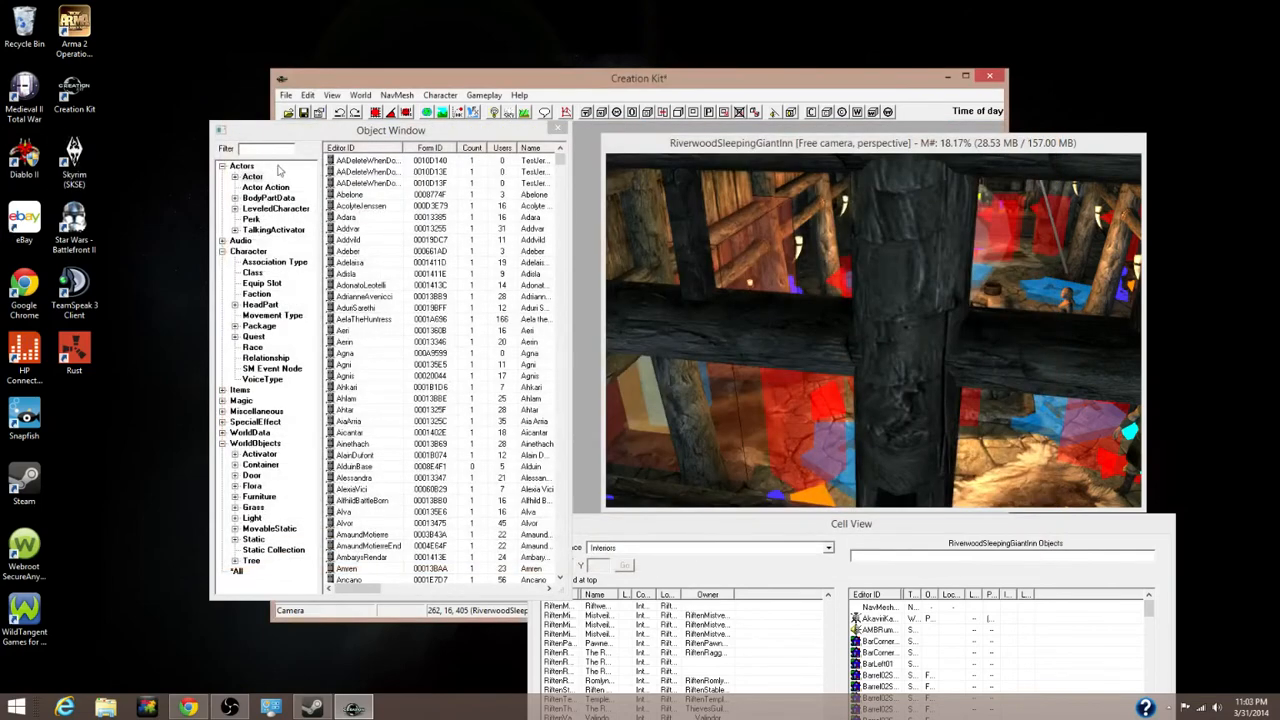
Expand Character, select Relationship, and create a new relationship record
click(255, 348)
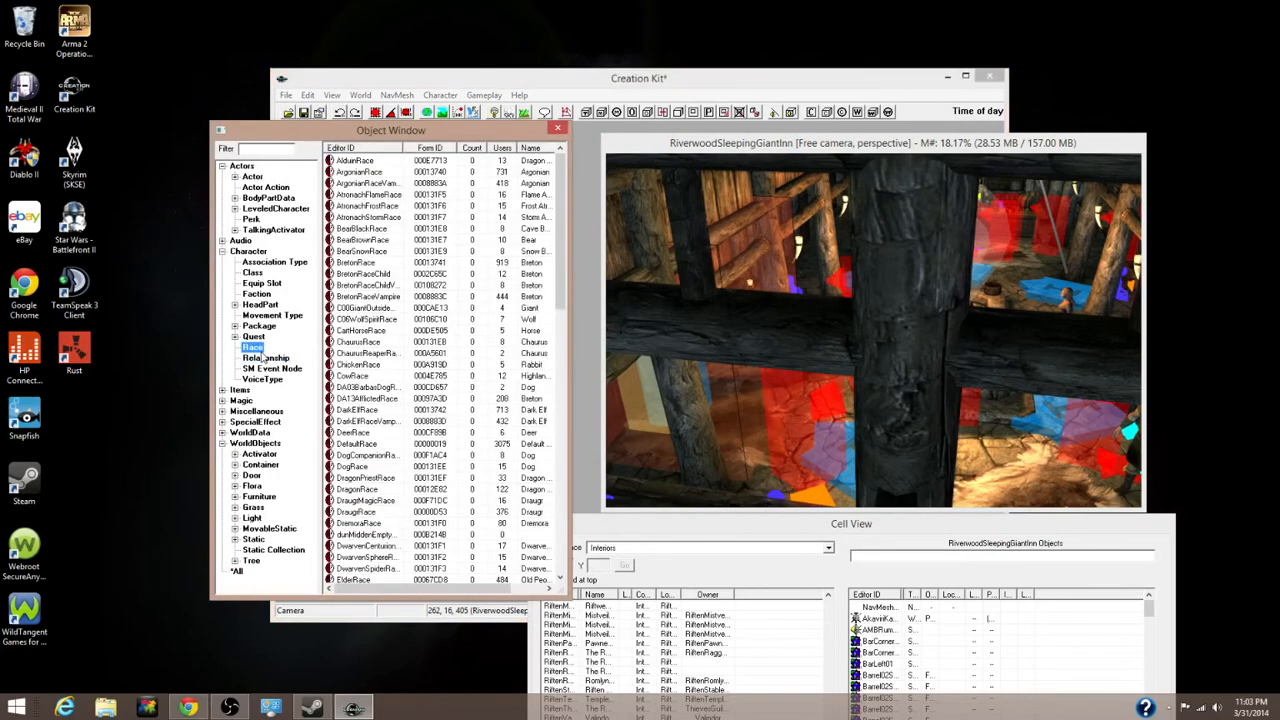
click(223, 253)
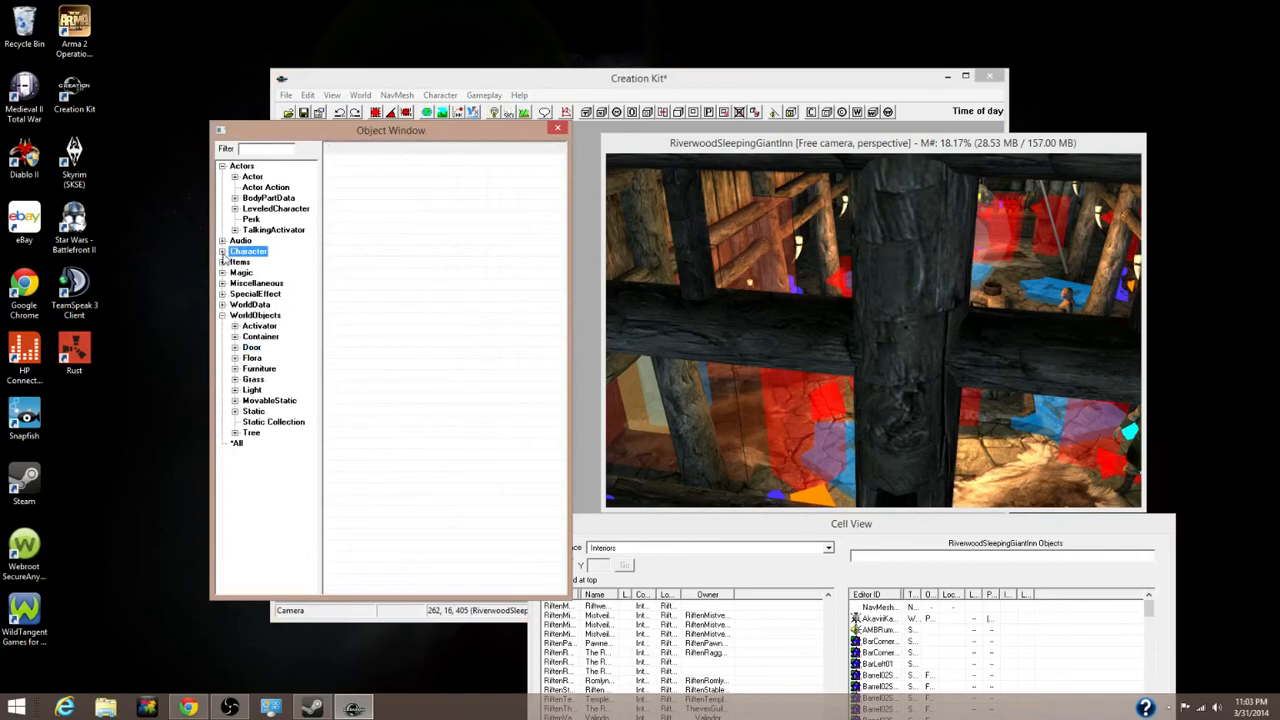
click(222, 253)
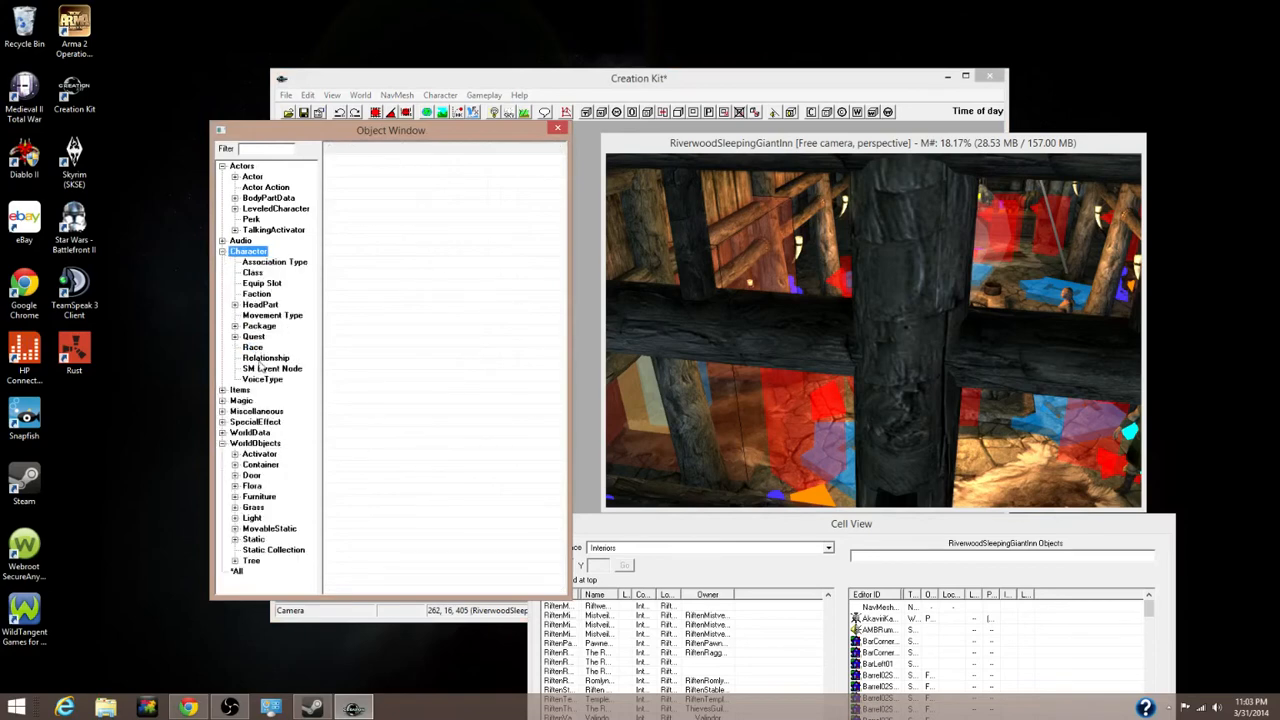
click(265, 358)
right_click(383, 338)
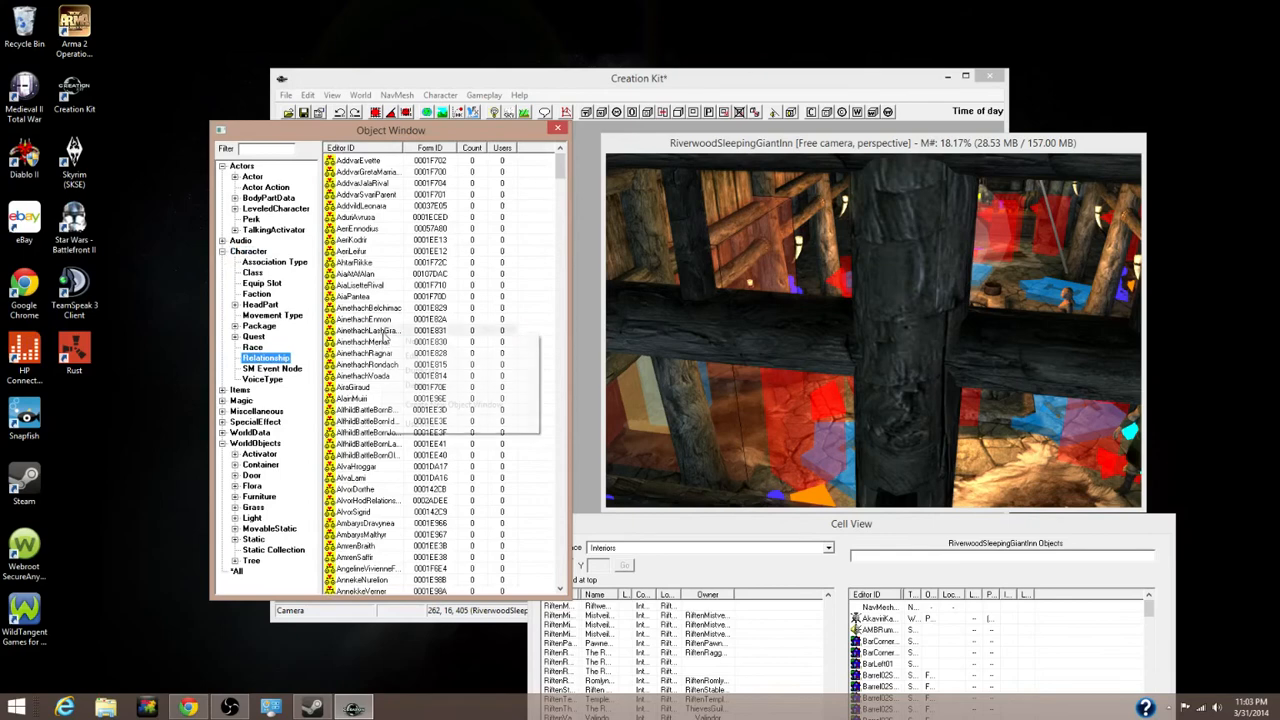
click(420, 343)
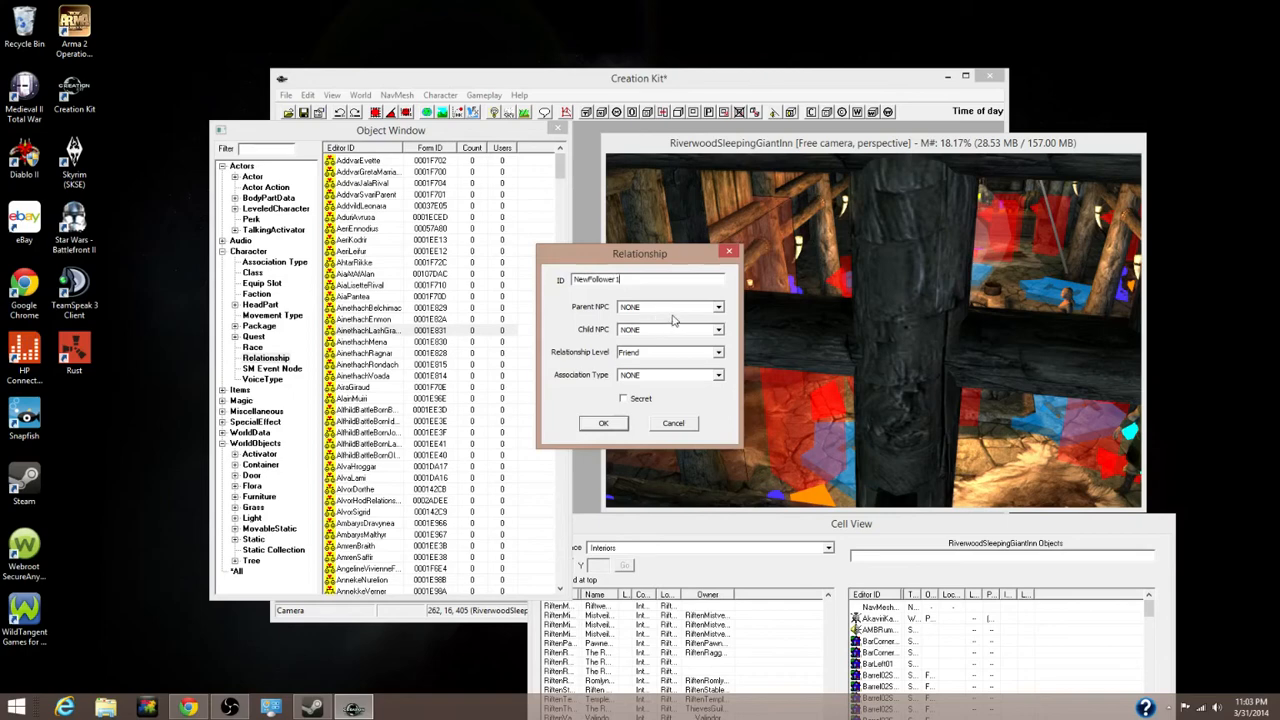
Set Parent and Child NPC to MOD_Follower, level Ally, association NONE, tick Secret, and save
click(669, 311)
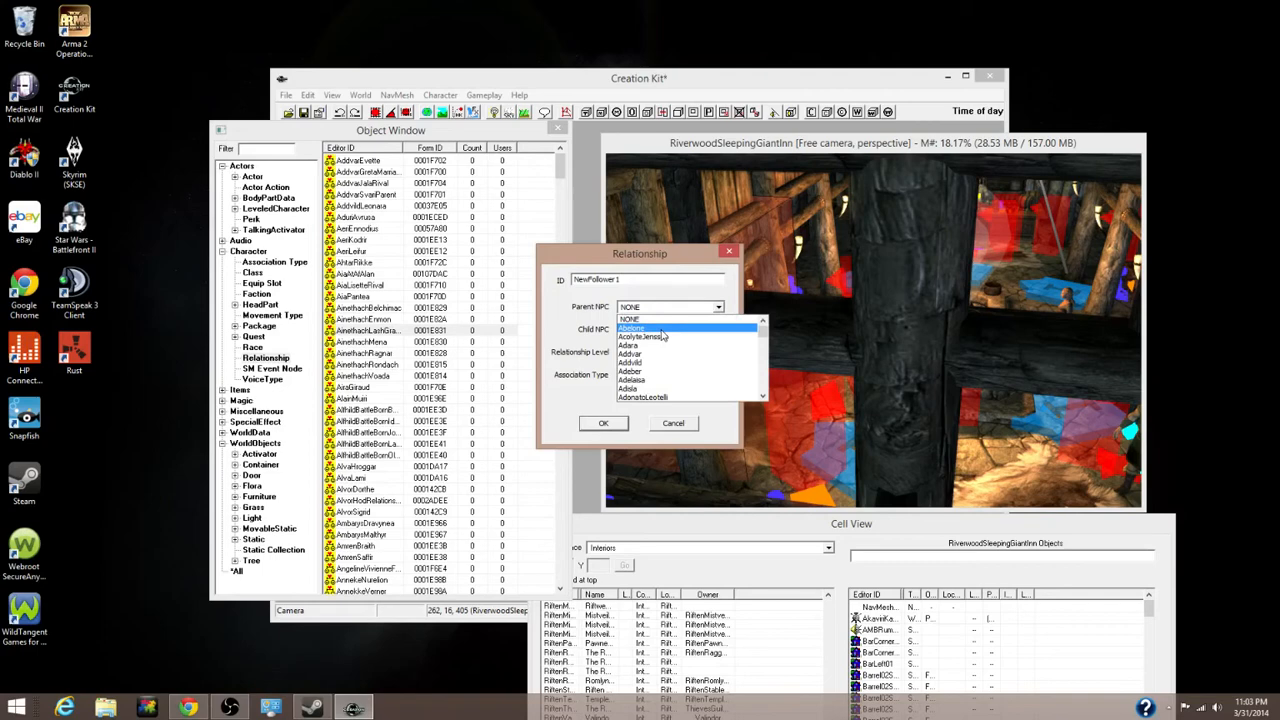
key(n)
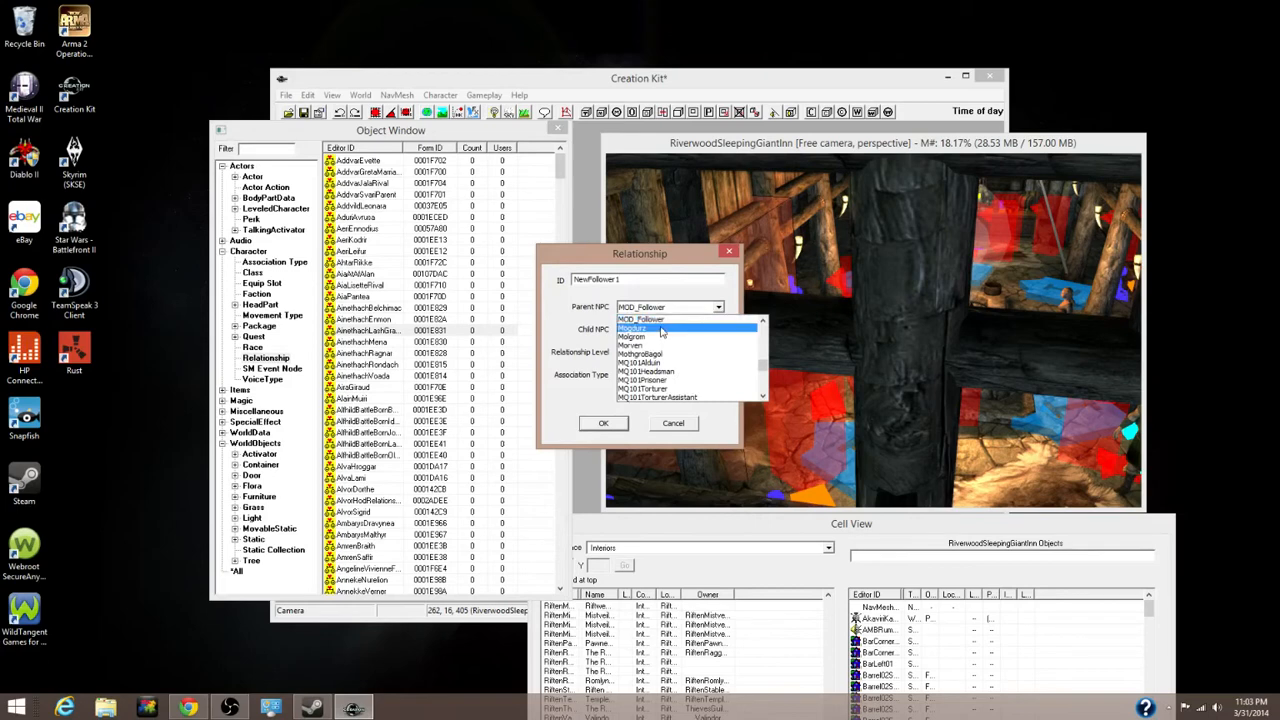
click(661, 320)
click(651, 332)
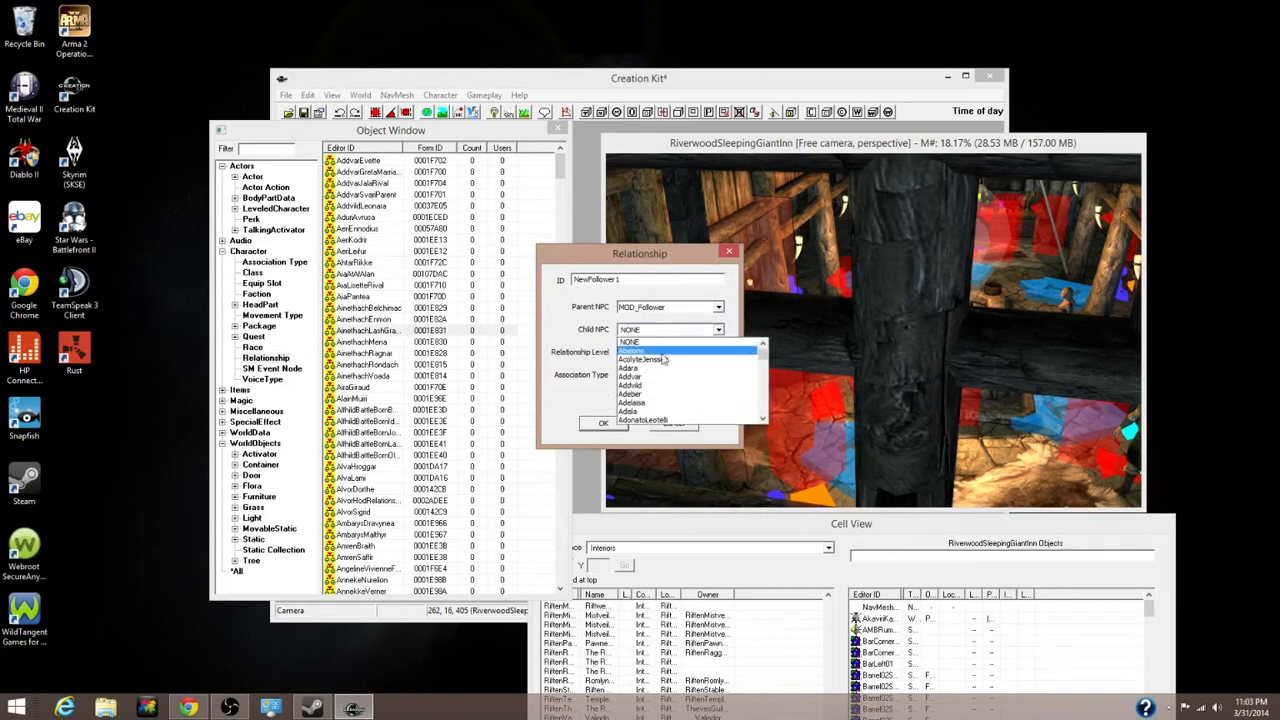
text(mod)
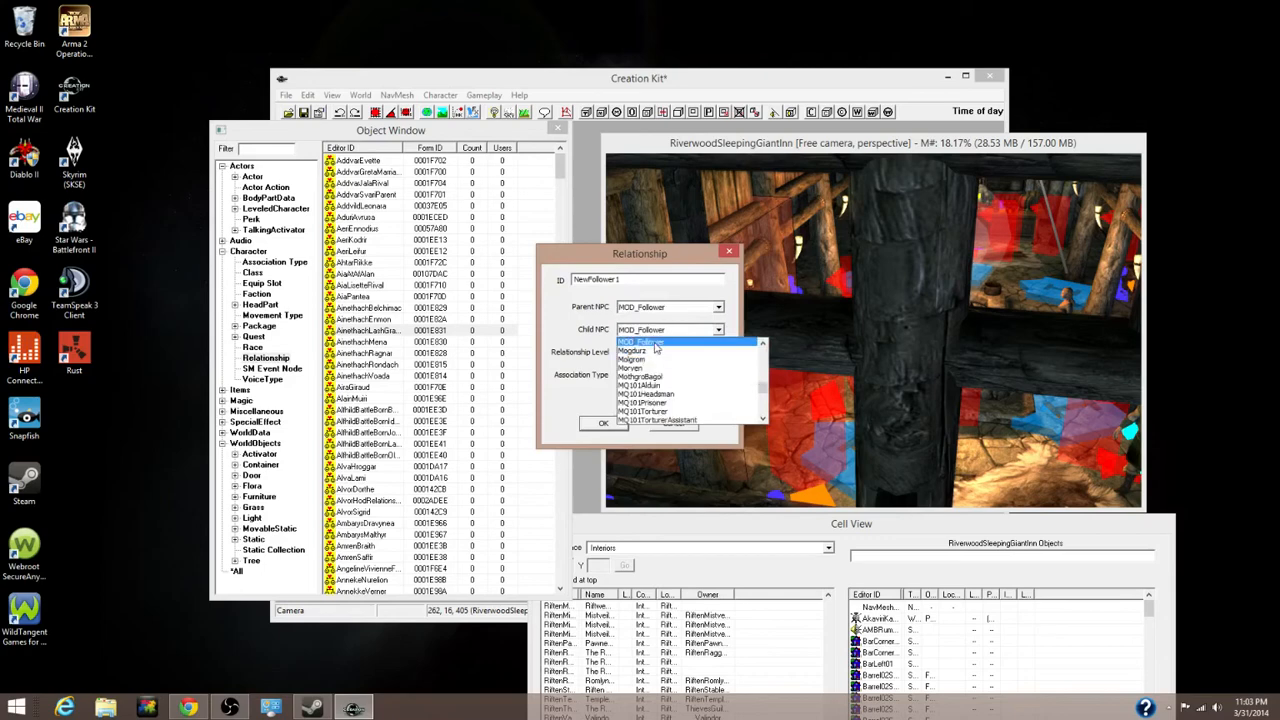
click(657, 342)
click(659, 354)
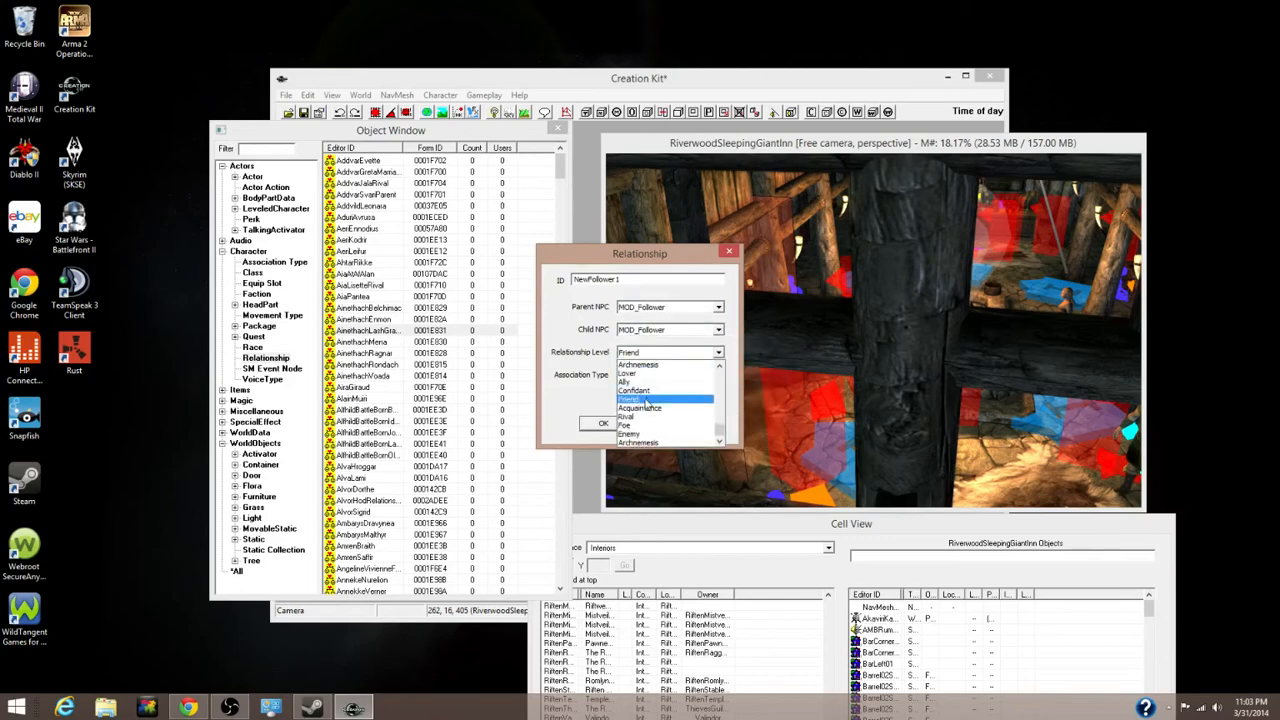
click(640, 382)
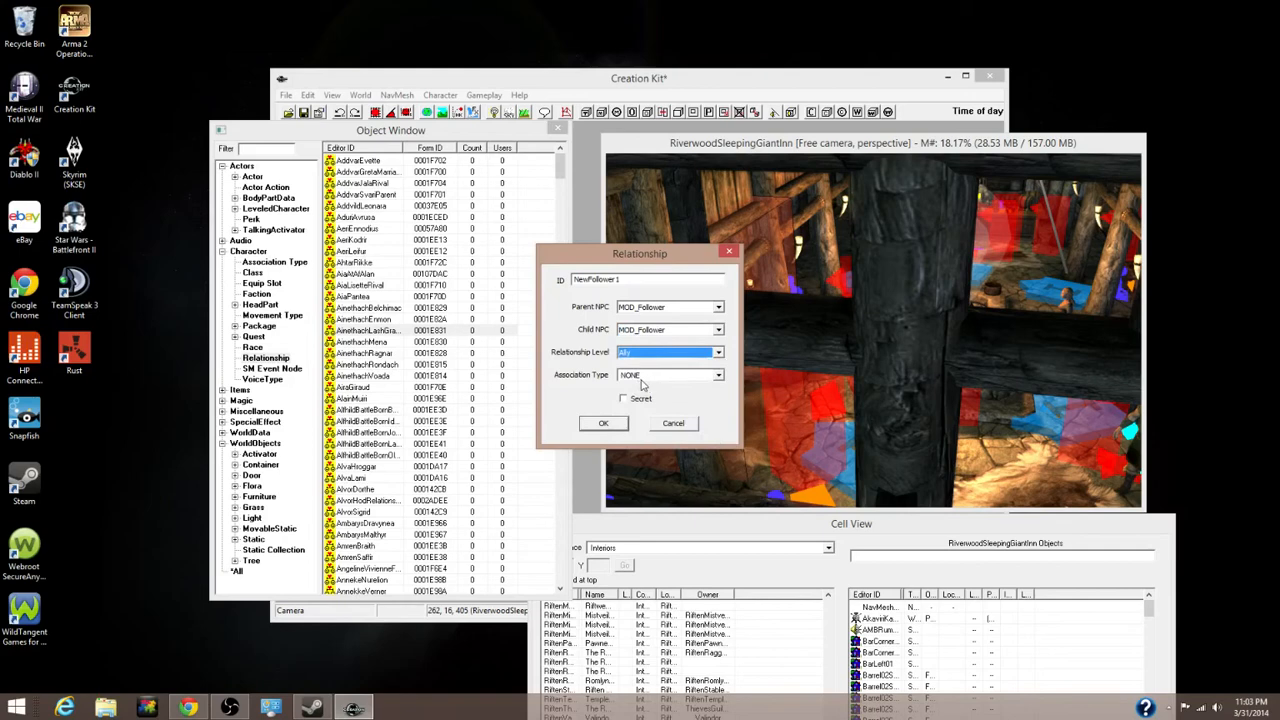
click(645, 378)
click(648, 387)
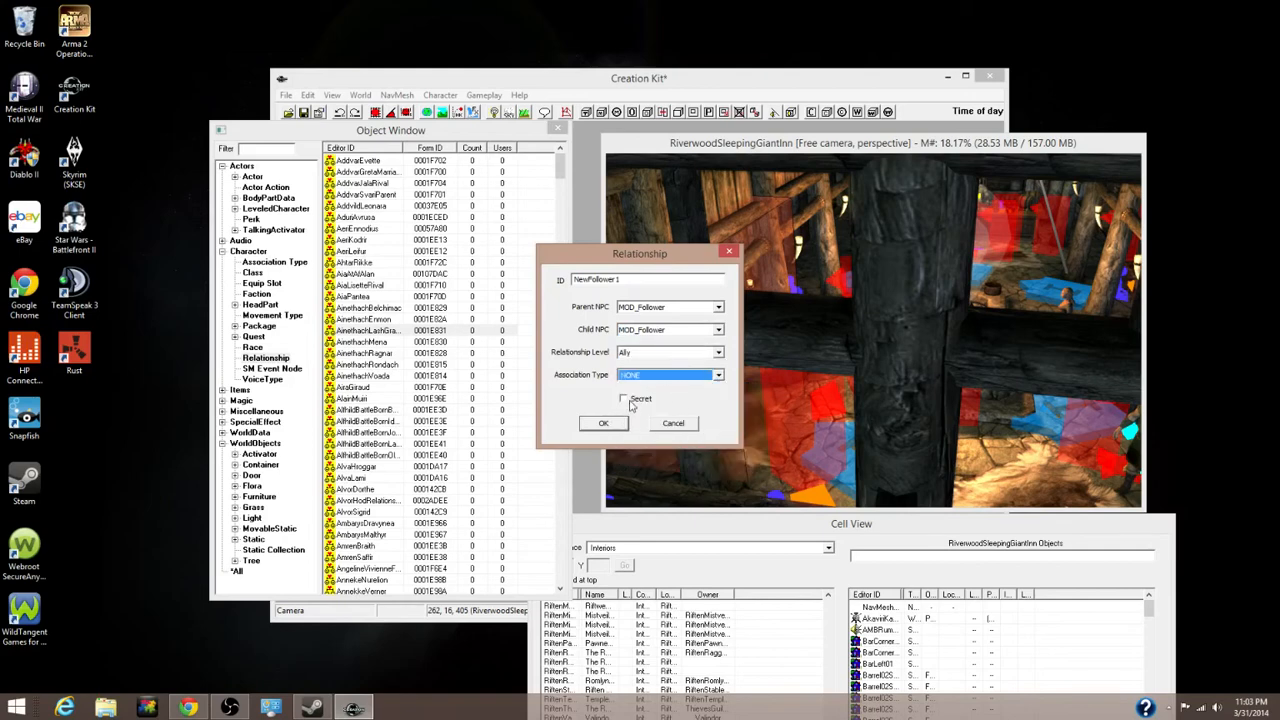
click(630, 401)
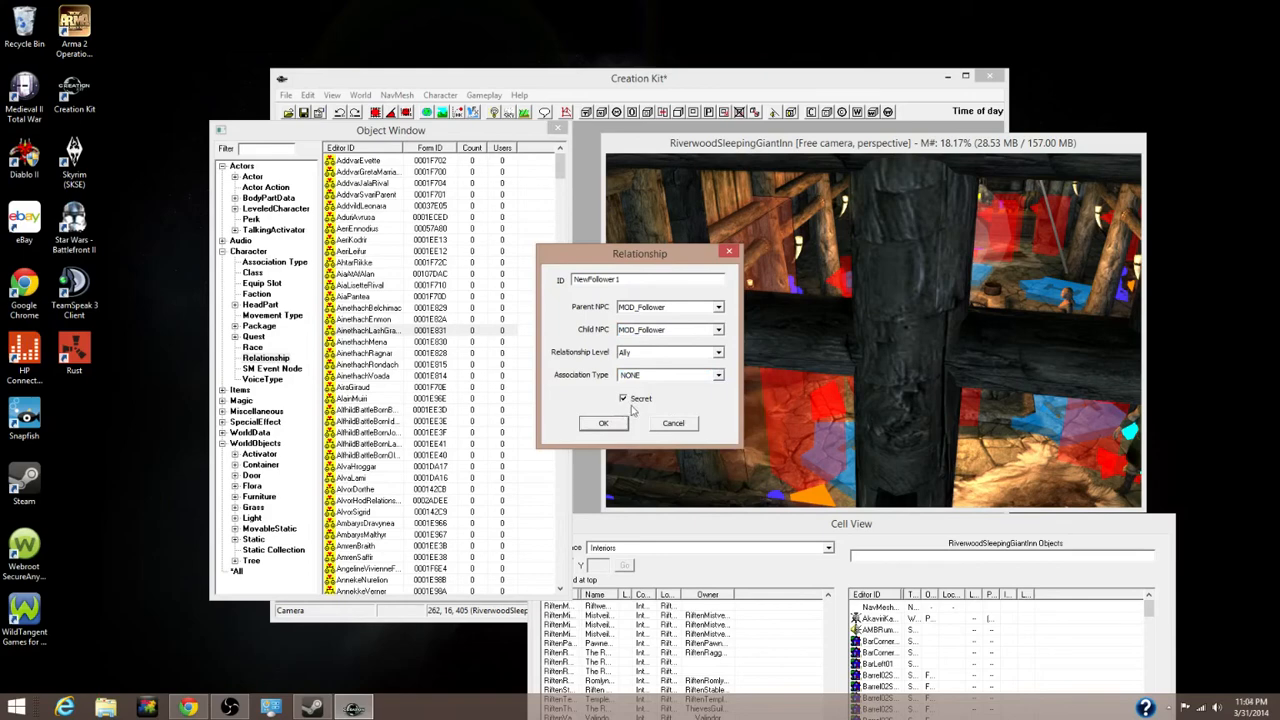
click(604, 424)
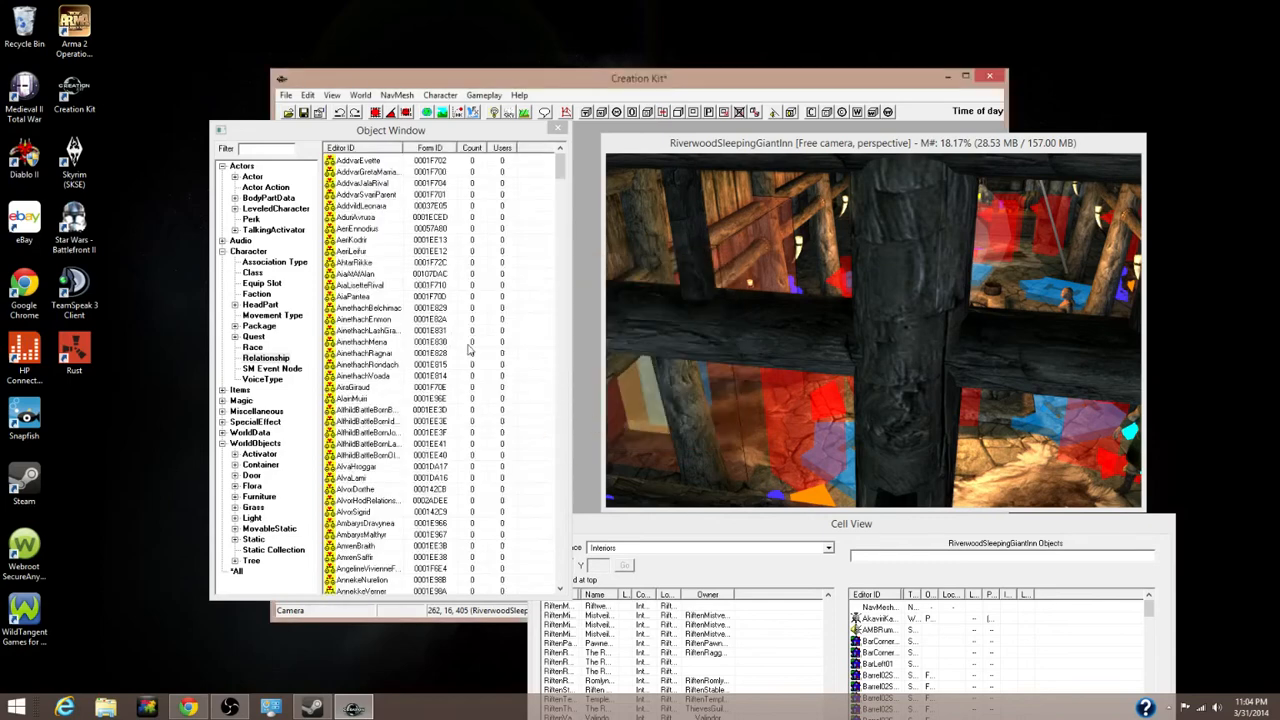
drag(761, 149, 740, 139)
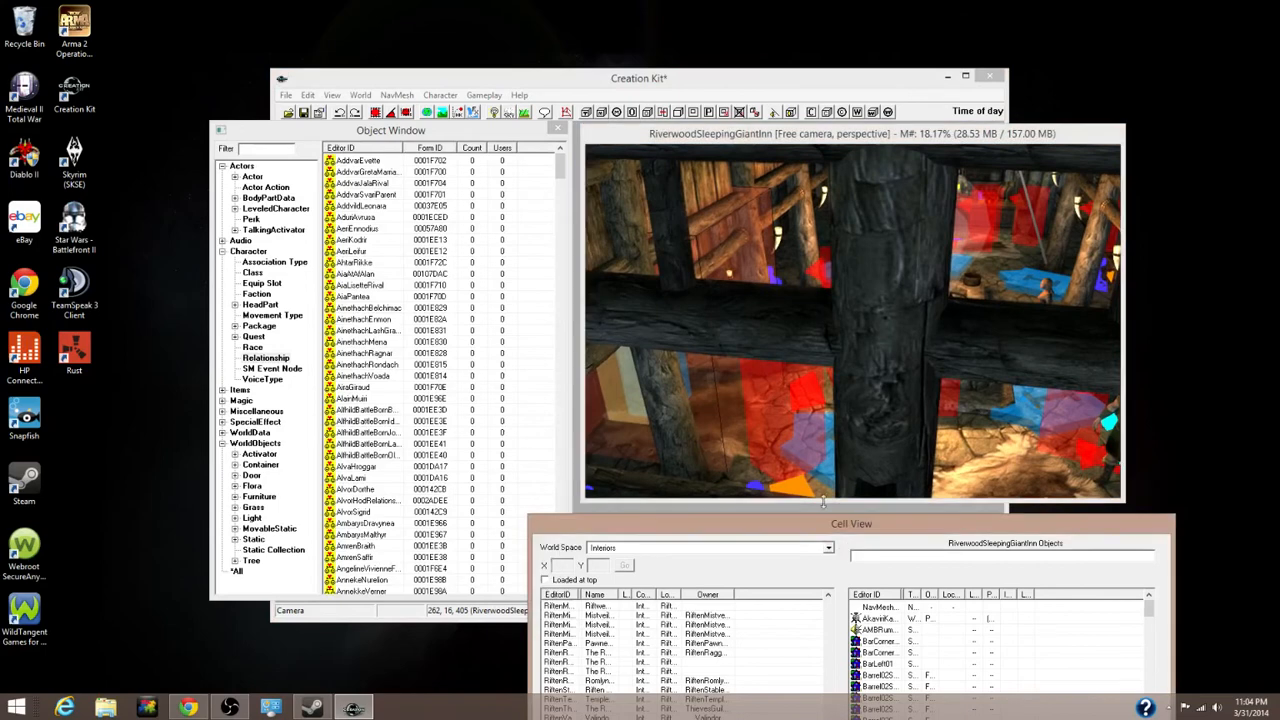
Rearrange the render and Cell View windows, then set the Cell View world space to Interiors
click(807, 443)
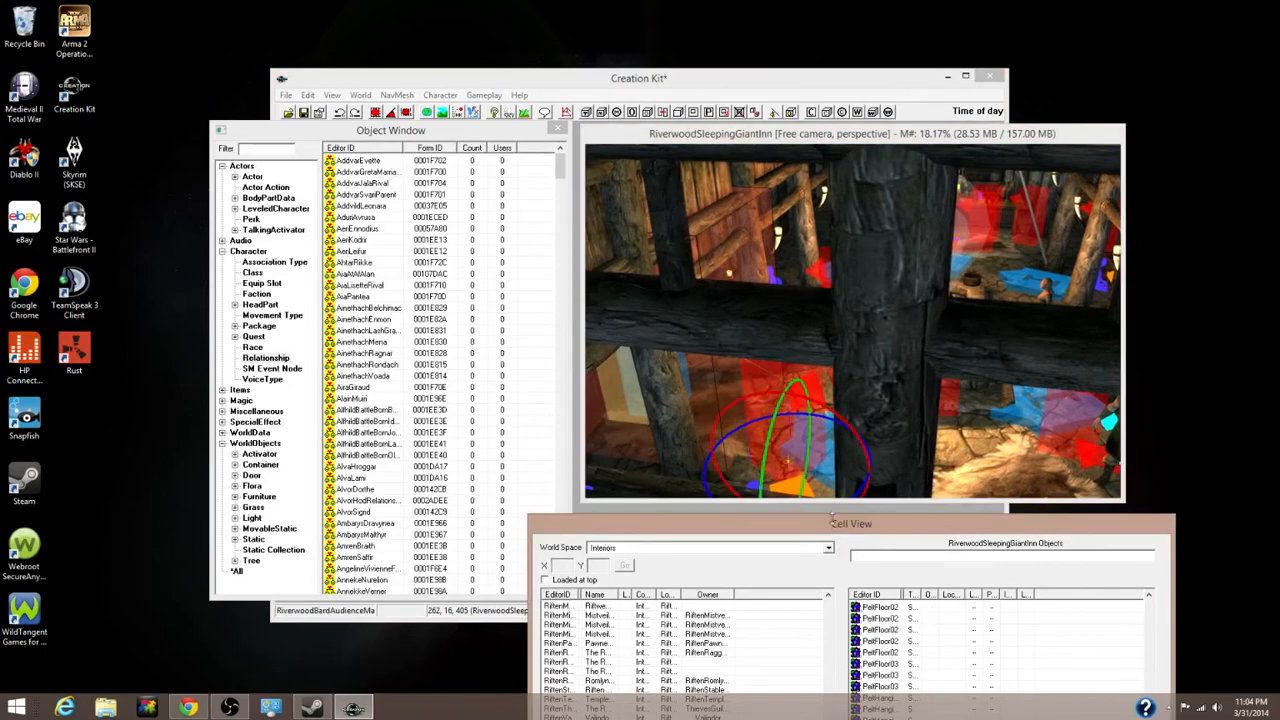
drag(836, 532, 815, 545)
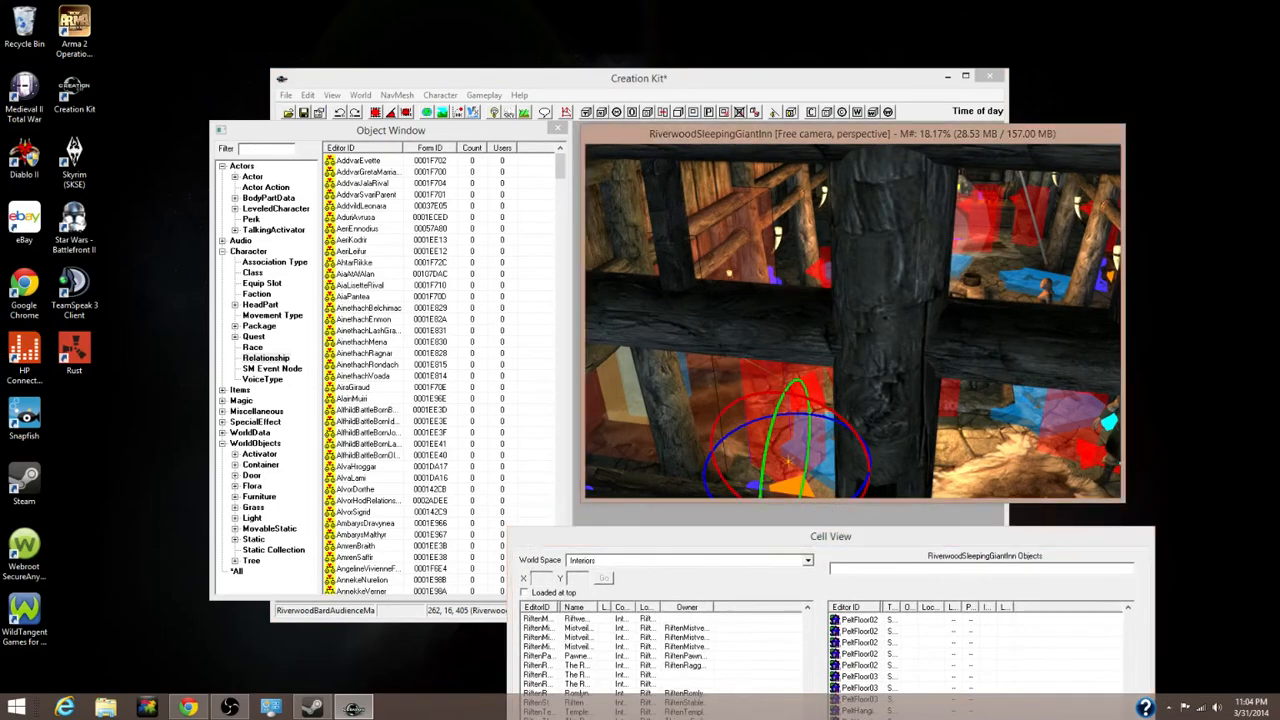
scroll(868, 438, down, 4)
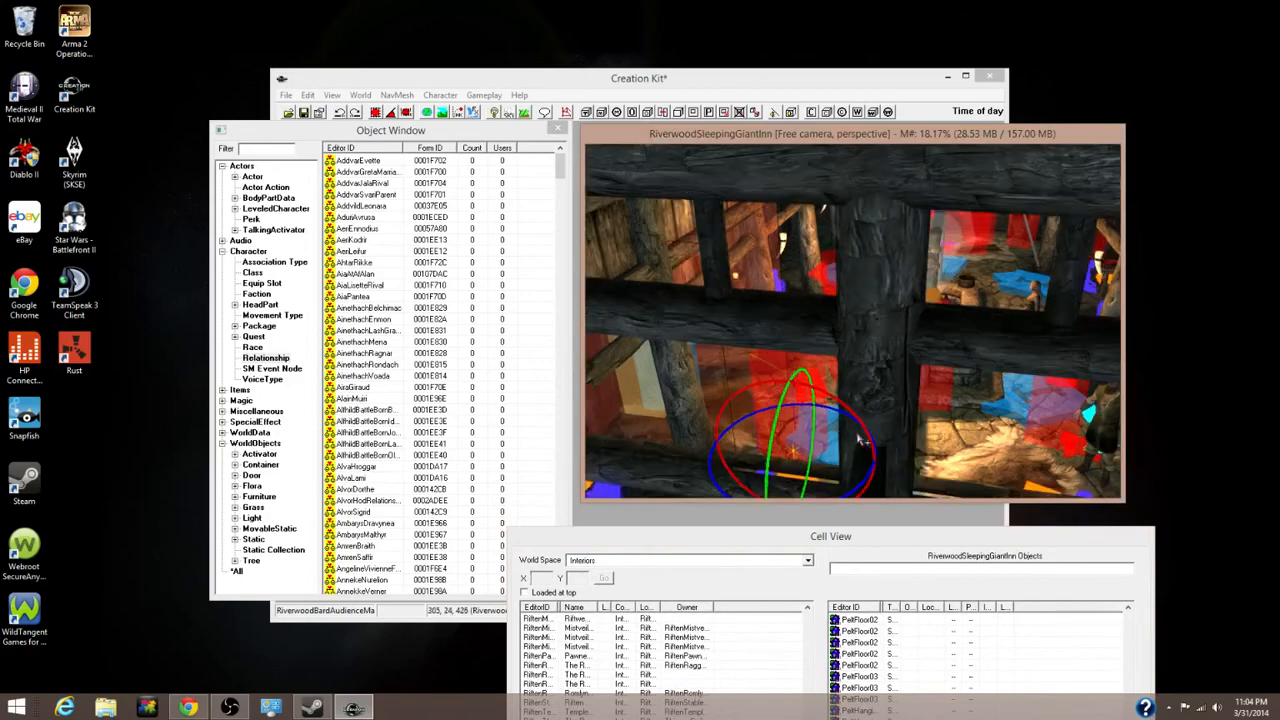
scroll(858, 448, down, 5)
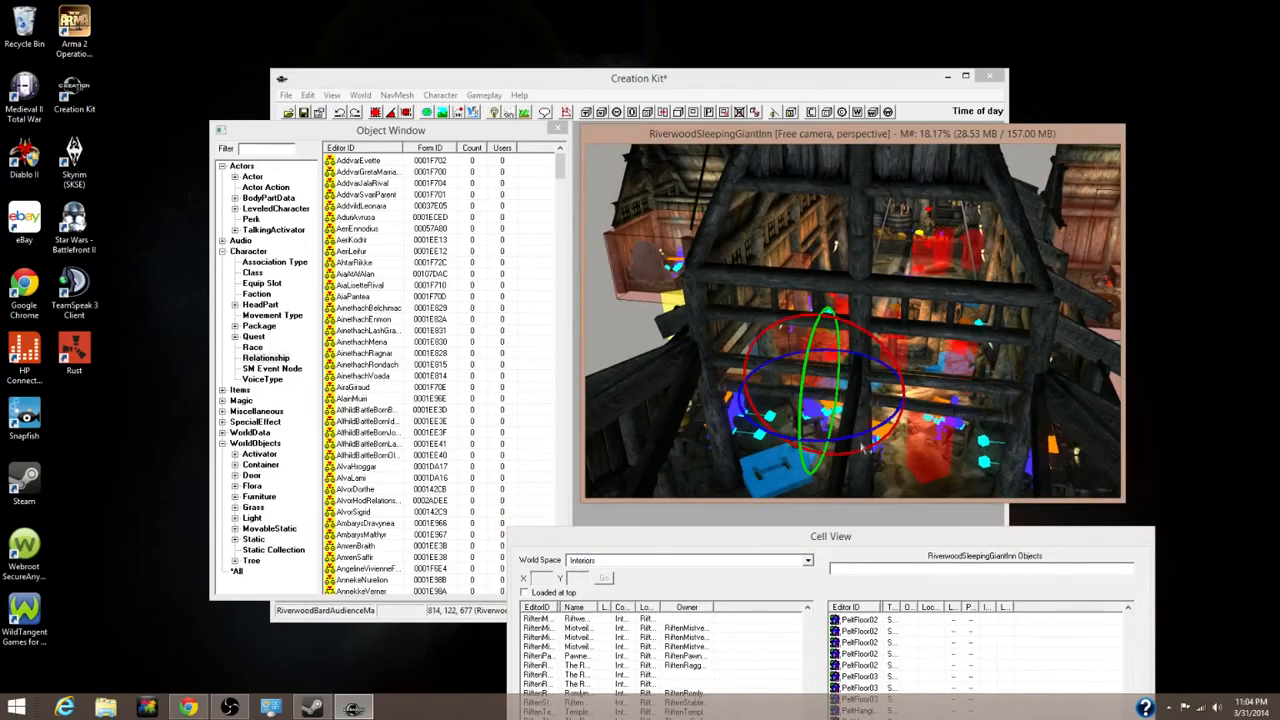
scroll(855, 428, up, 2)
scroll(855, 428, up, 5)
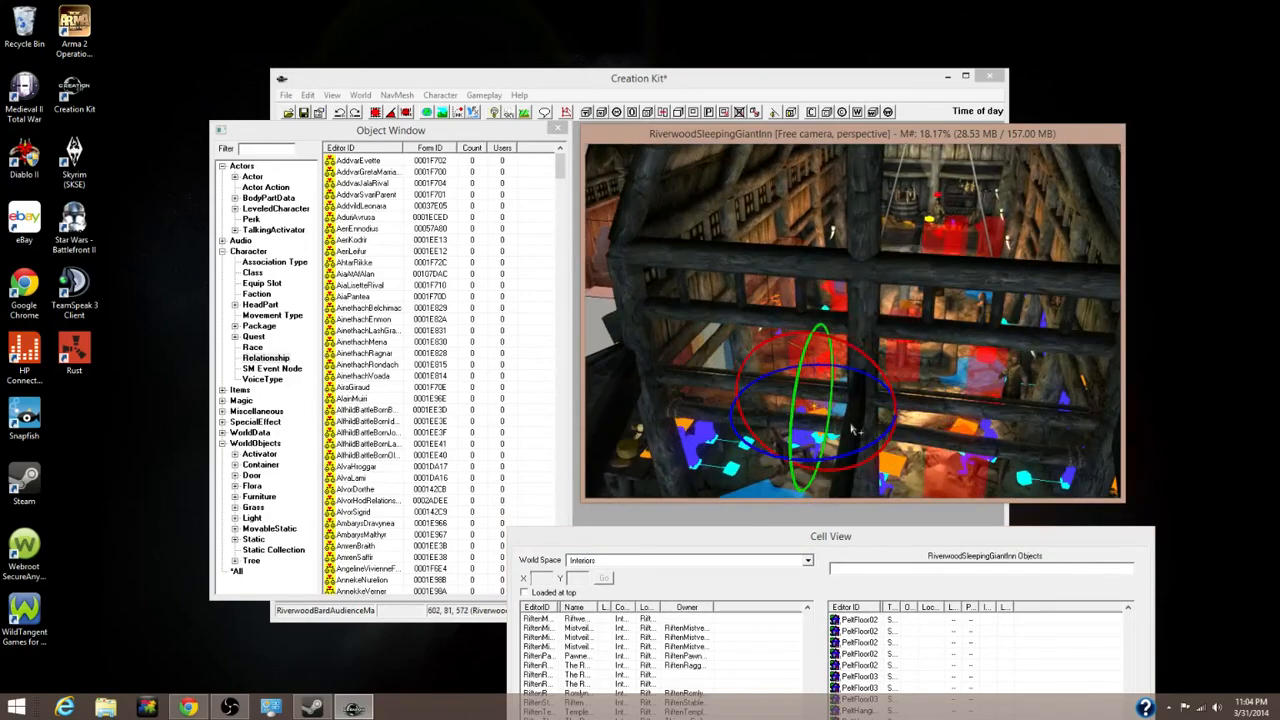
scroll(845, 381, down, 5)
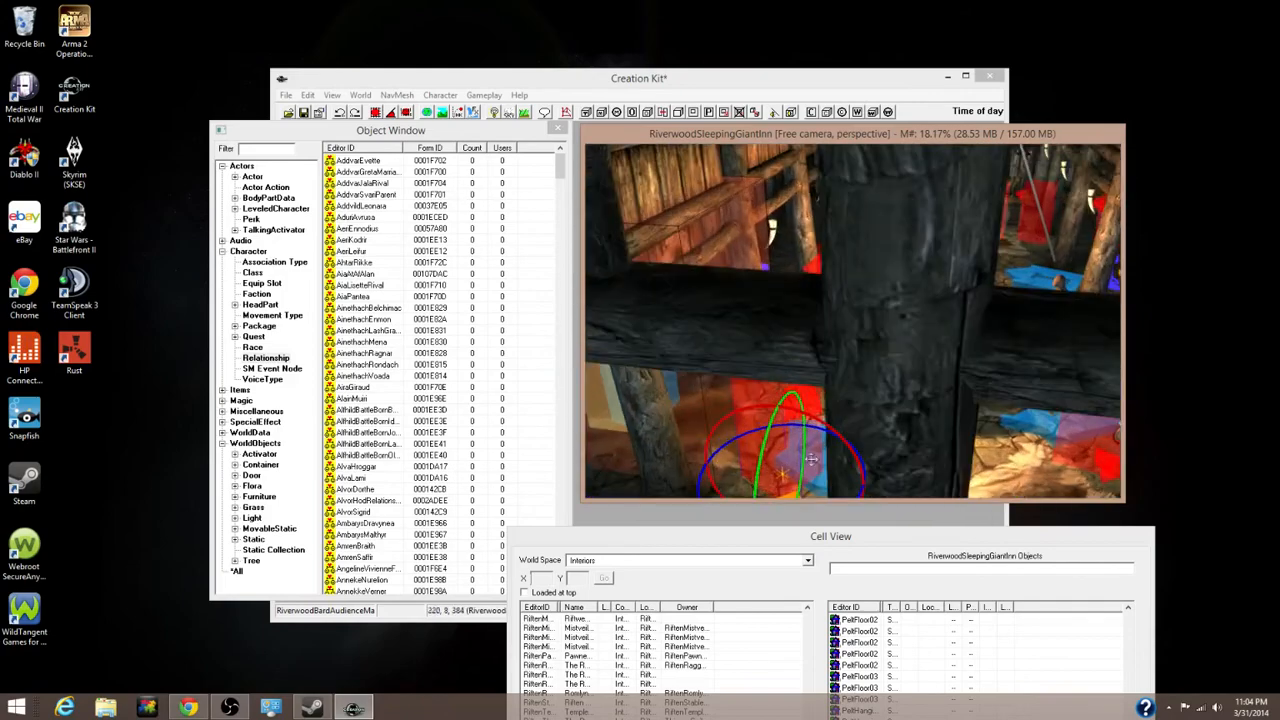
drag(767, 538, 768, 347)
click(690, 370)
click(648, 382)
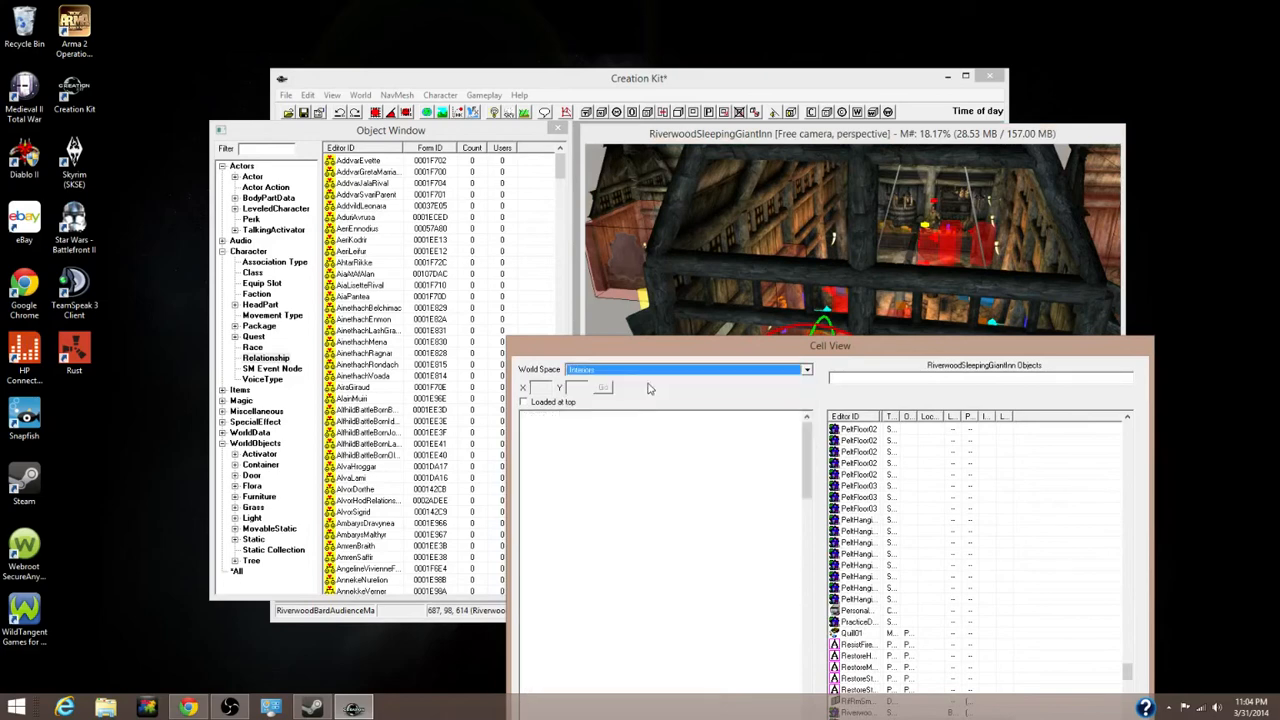
Load the SolitudeWinkingSkeever interior cell from Cell View, accepting all texture and model warnings
click(661, 474)
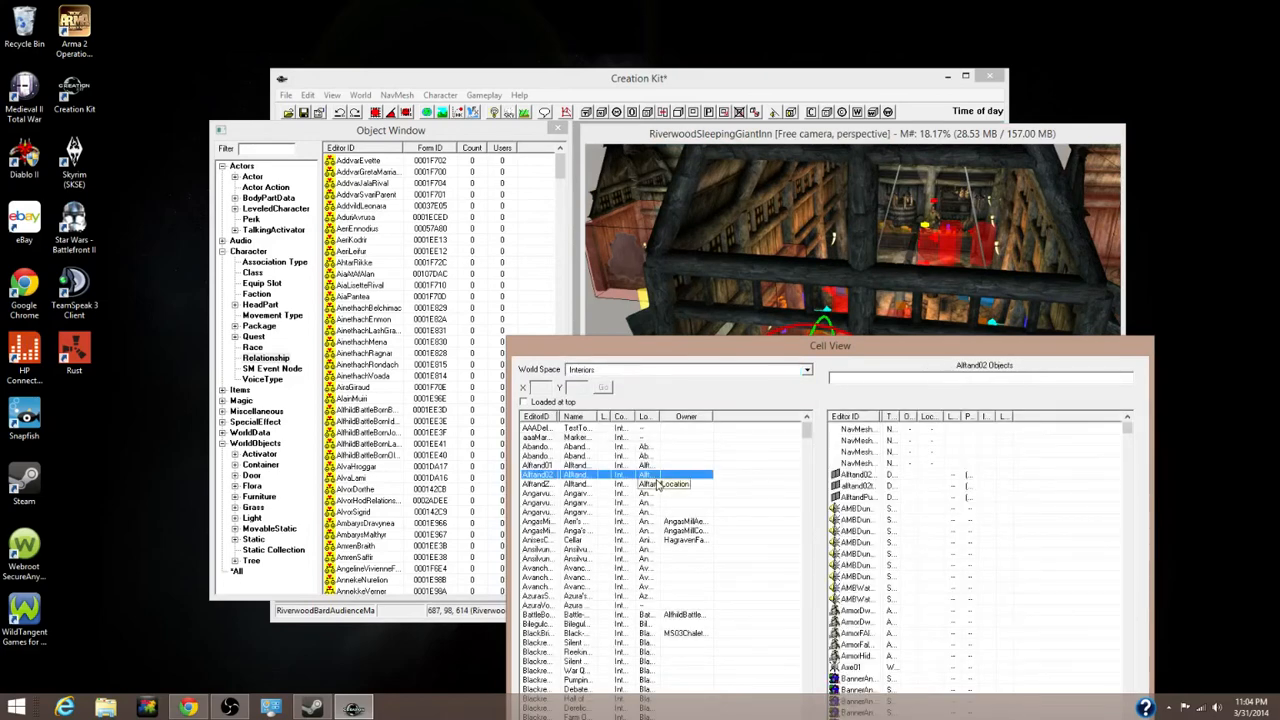
text(so)
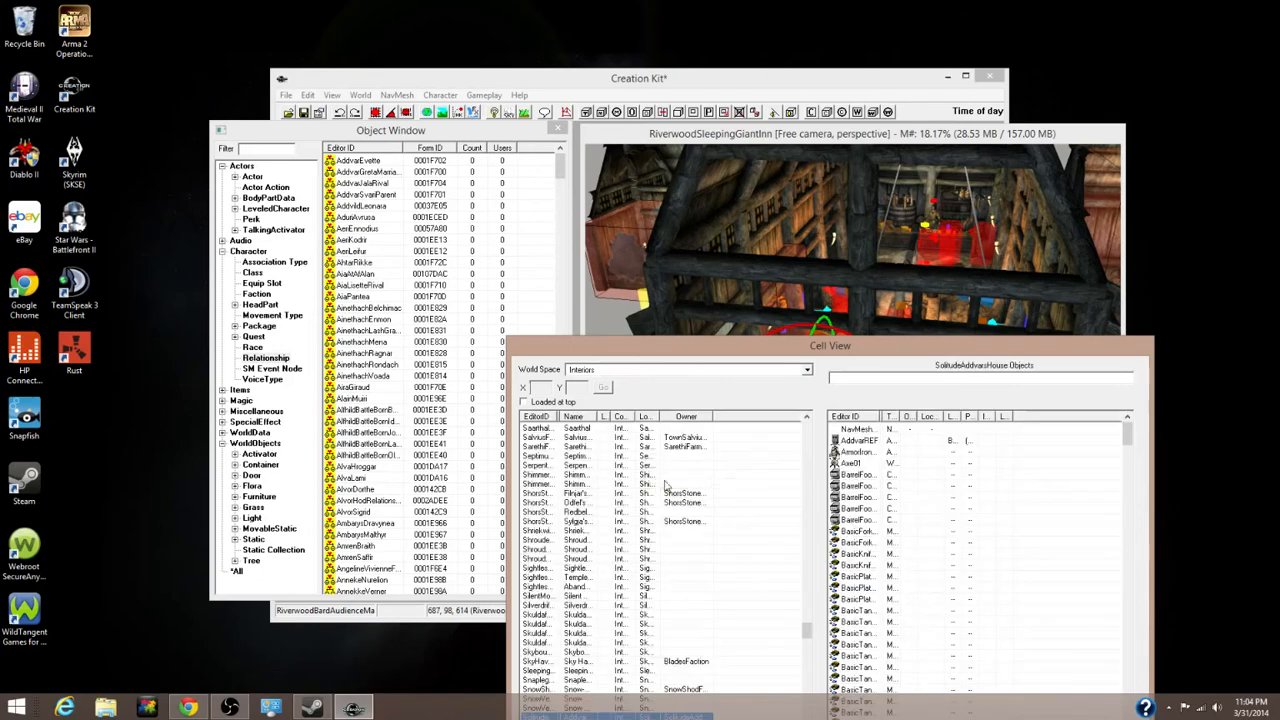
scroll(657, 611, down, 9)
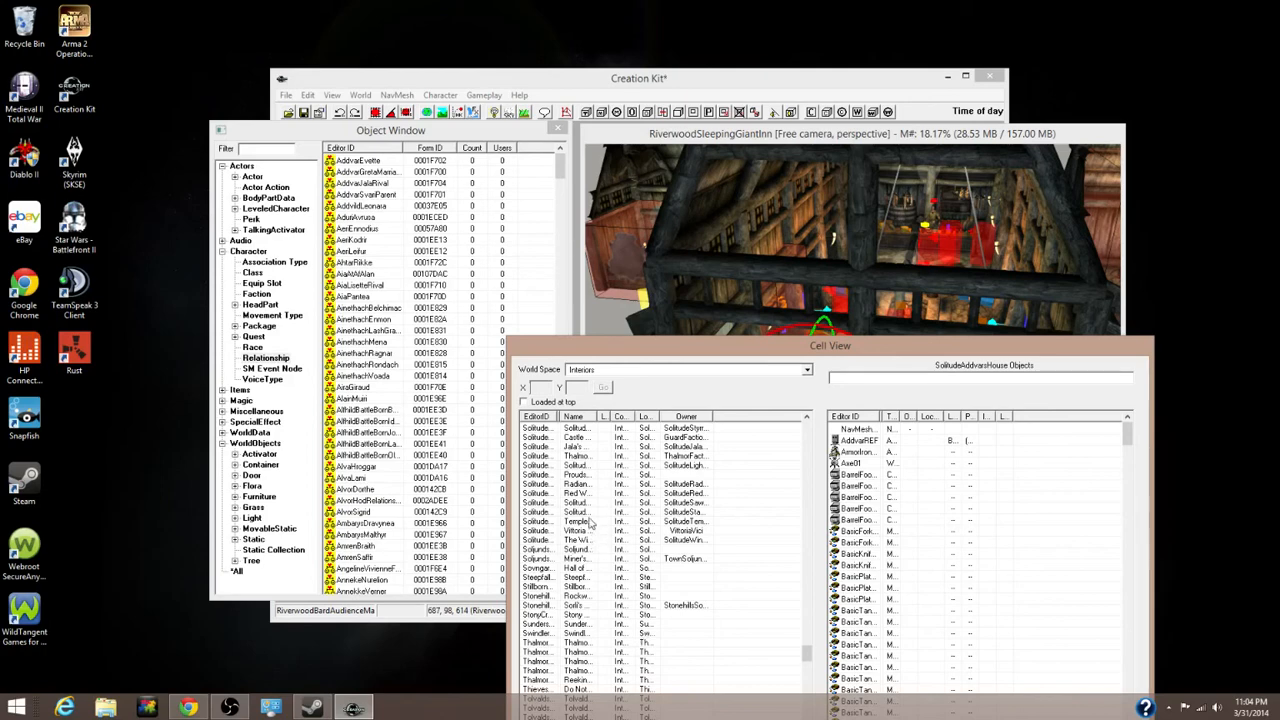
click(591, 541)
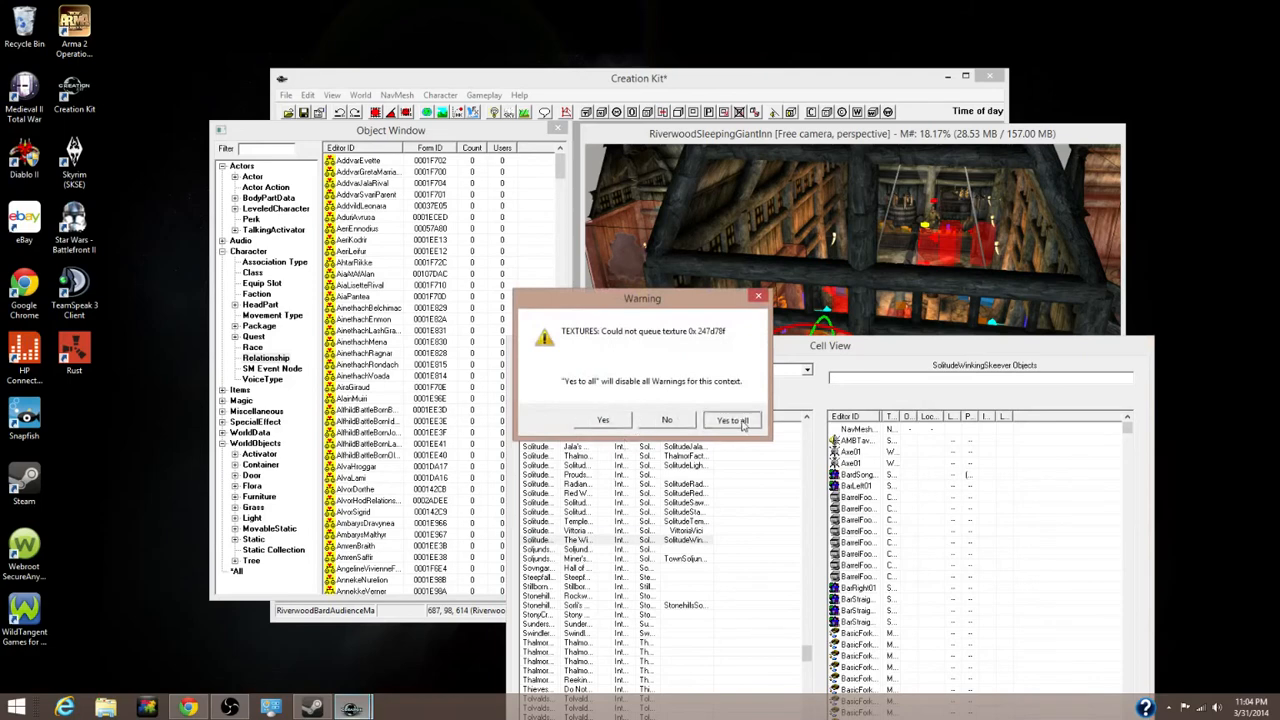
click(734, 419)
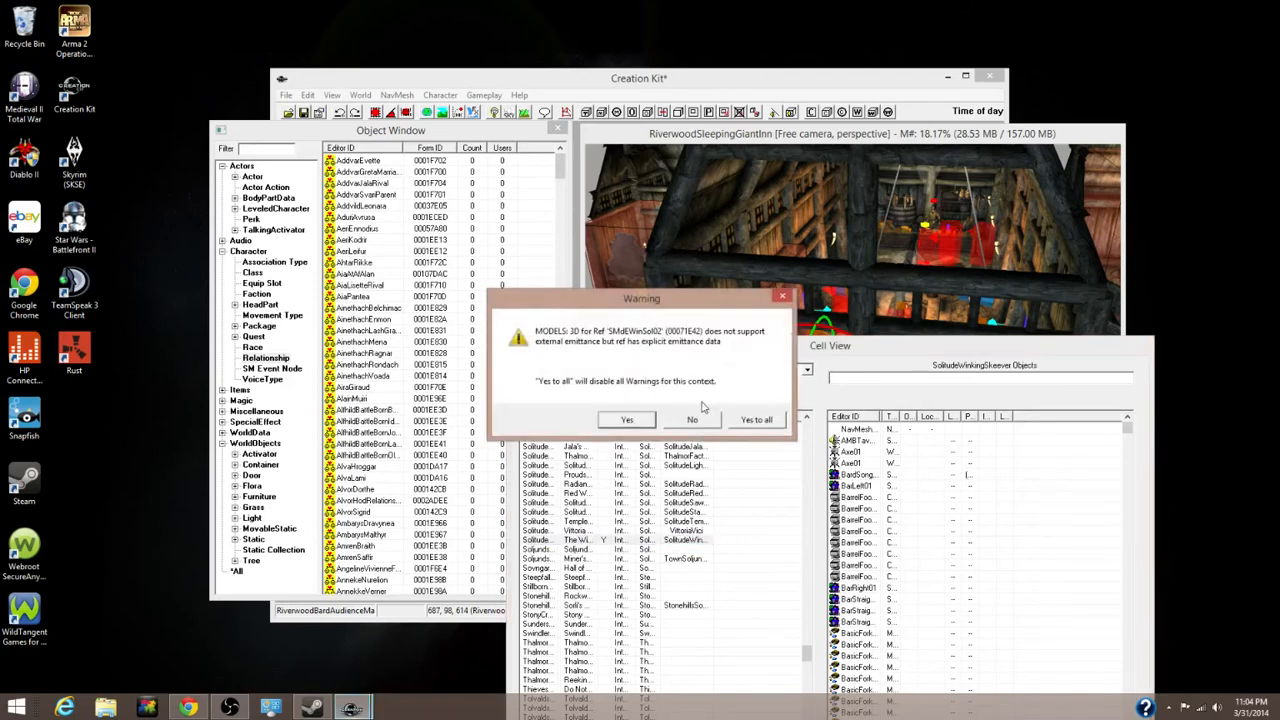
click(757, 420)
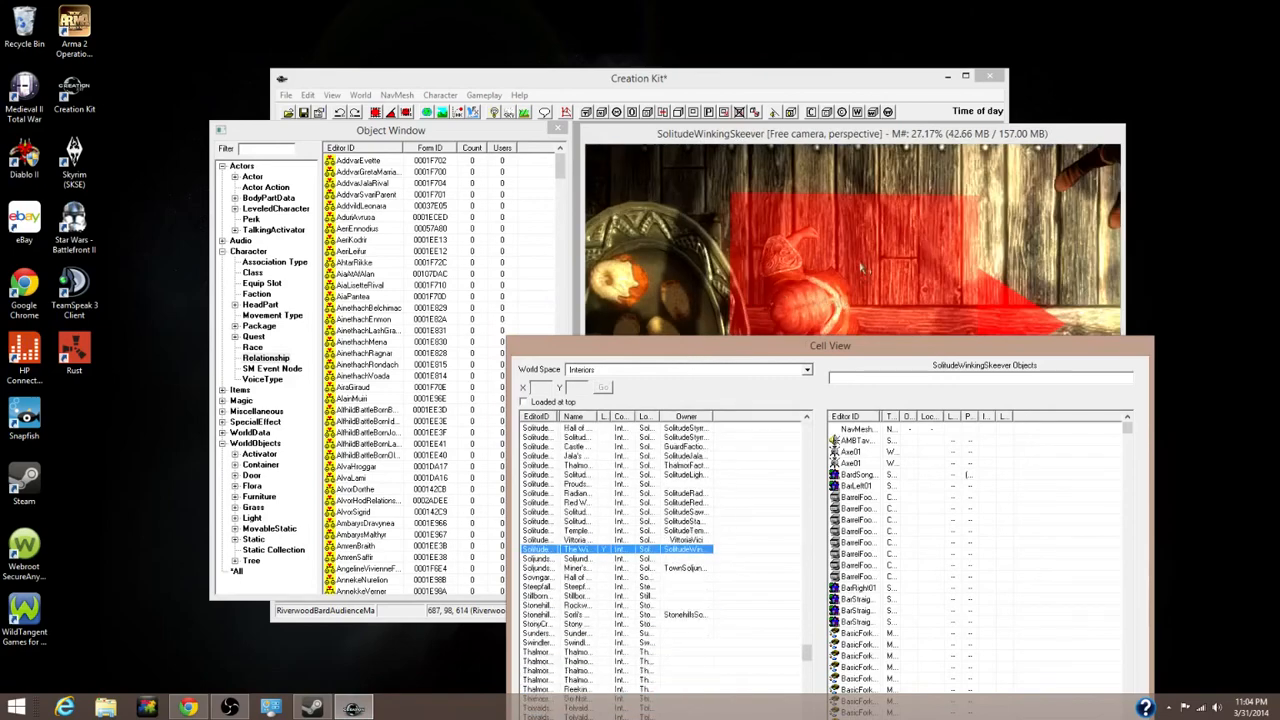
Move the Cell View aside and zoom the render view into the tavern rooms
drag(741, 346, 716, 429)
click(728, 134)
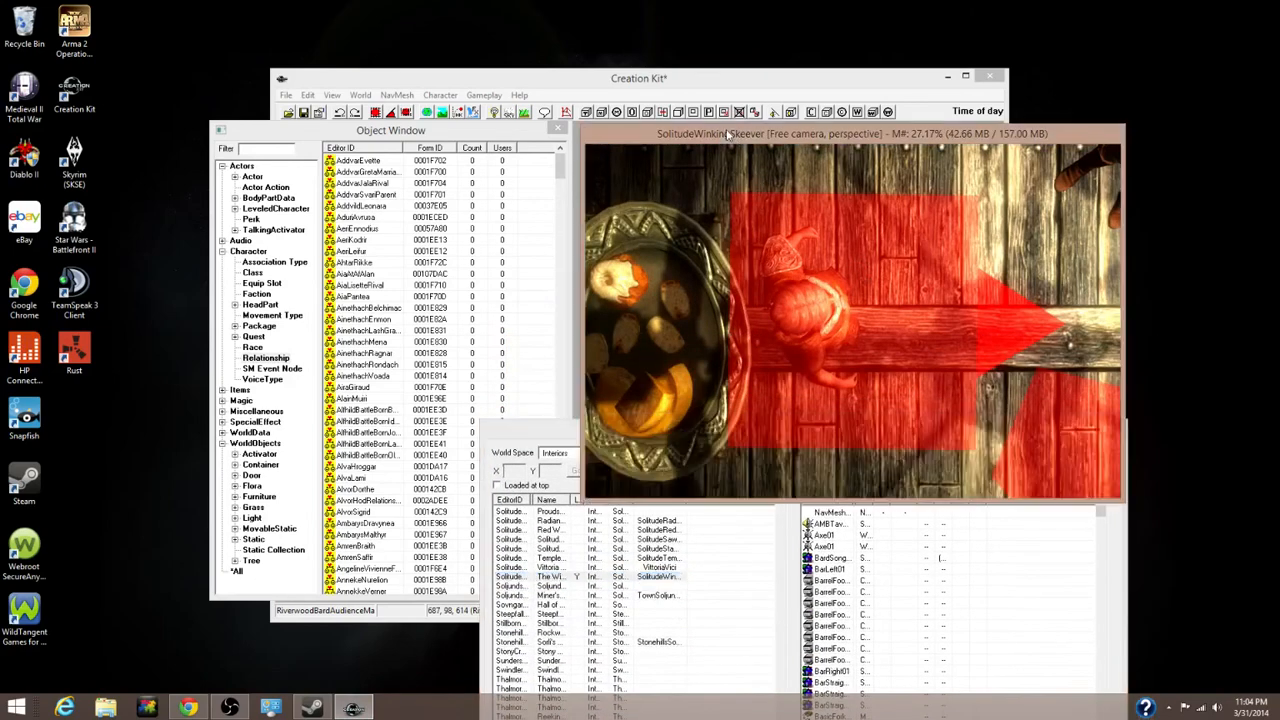
drag(728, 134, 721, 129)
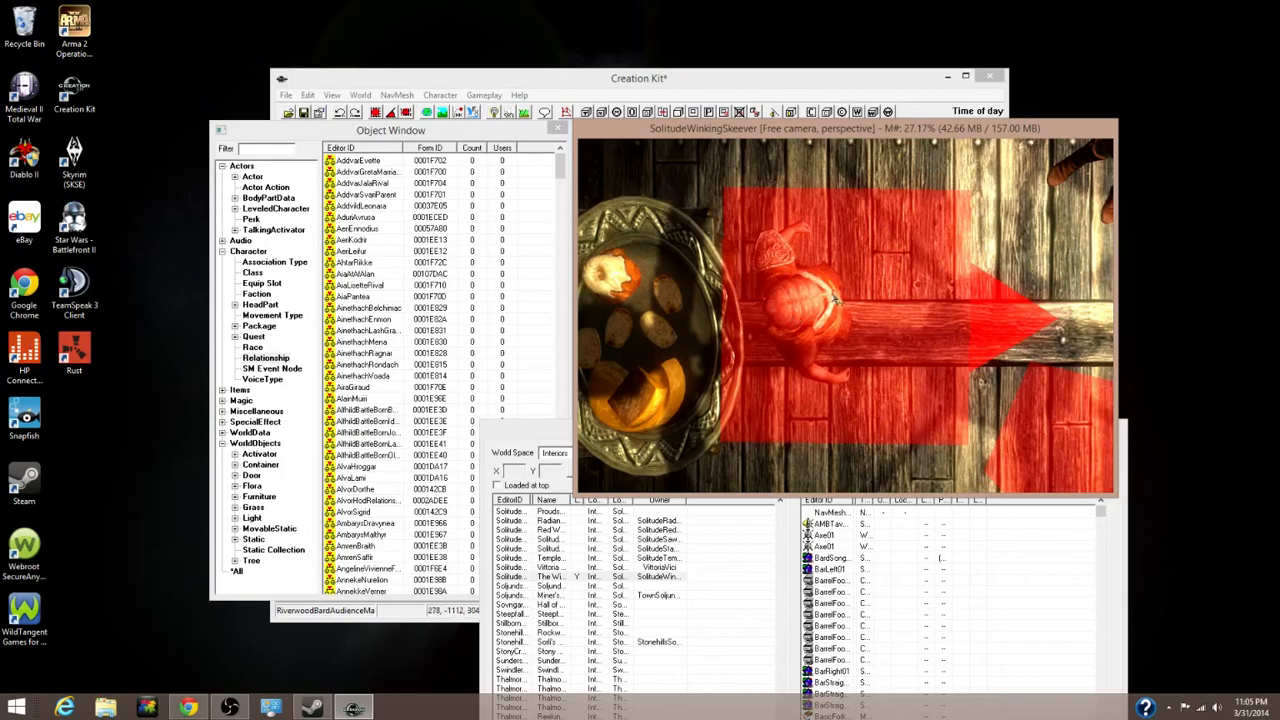
scroll(831, 299, down, 10)
scroll(831, 299, down, 6)
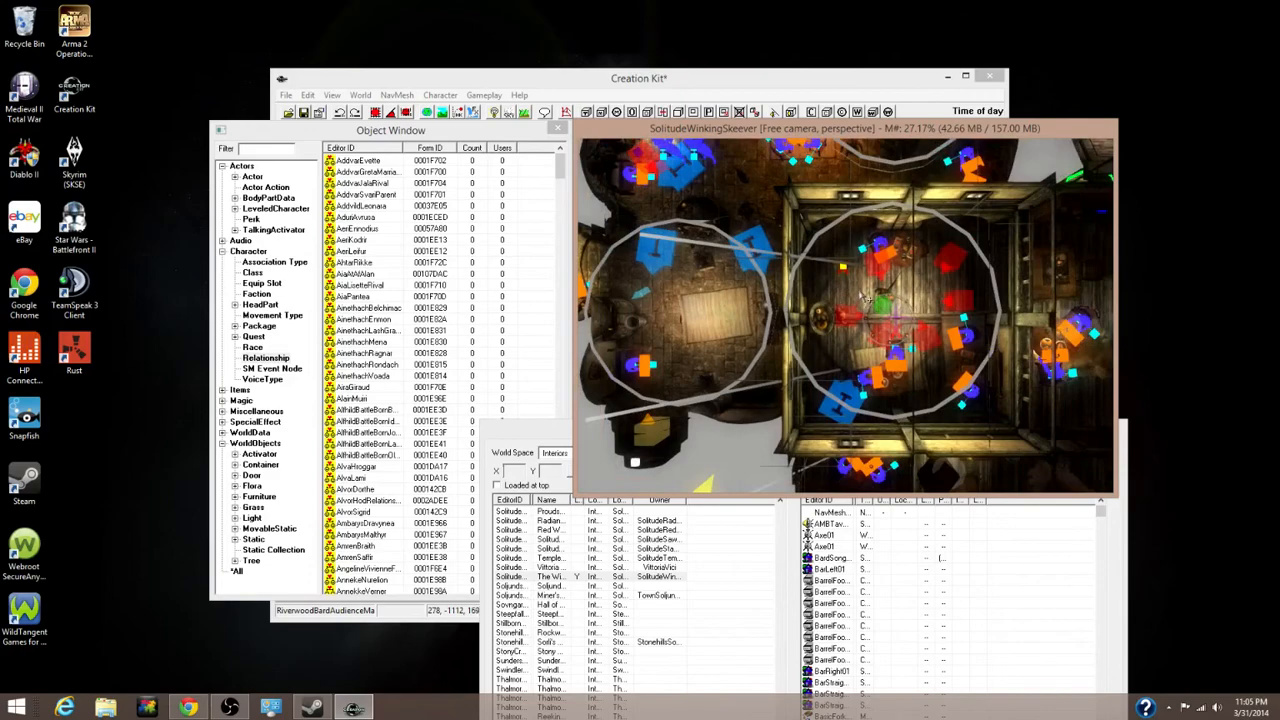
scroll(865, 299, down, 1)
middle_drag(865, 299, 866, 389)
Orbit toward the wall, door and seated patrons, then expand the Actor category
right_click(866, 389)
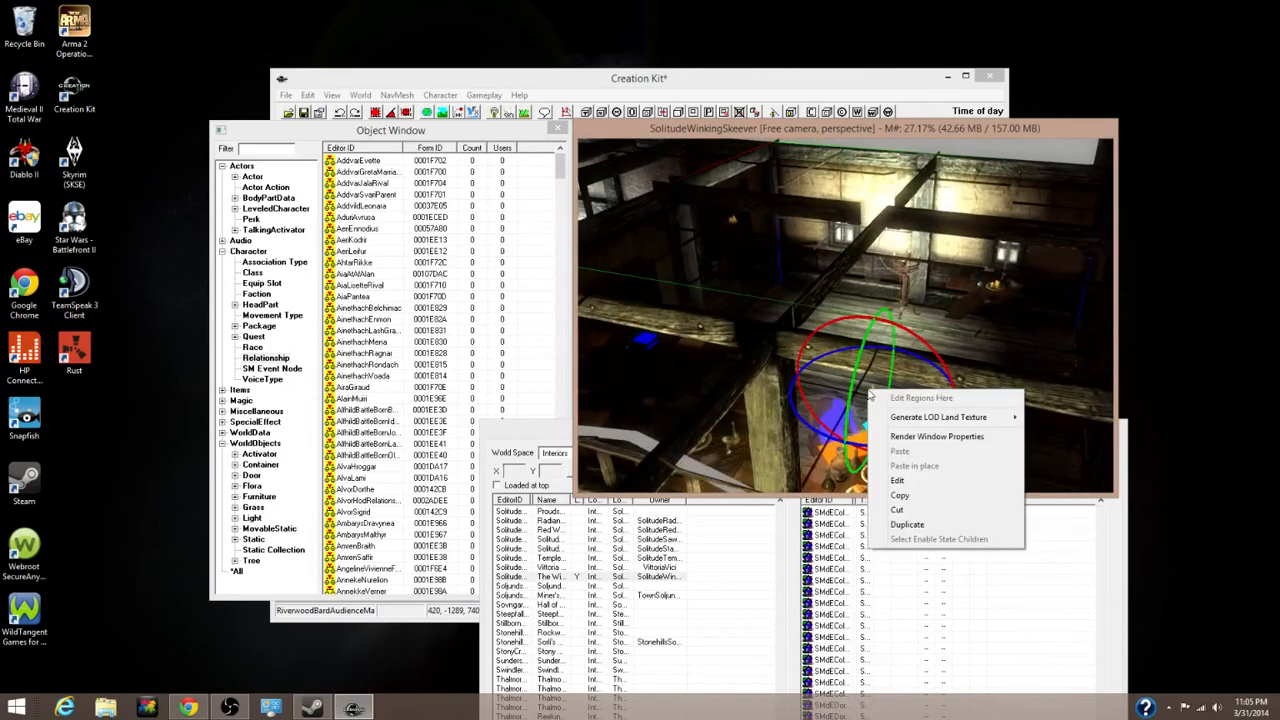
click(897, 128)
scroll(861, 345, up, 2)
scroll(861, 345, down, 2)
scroll(858, 342, up, 6)
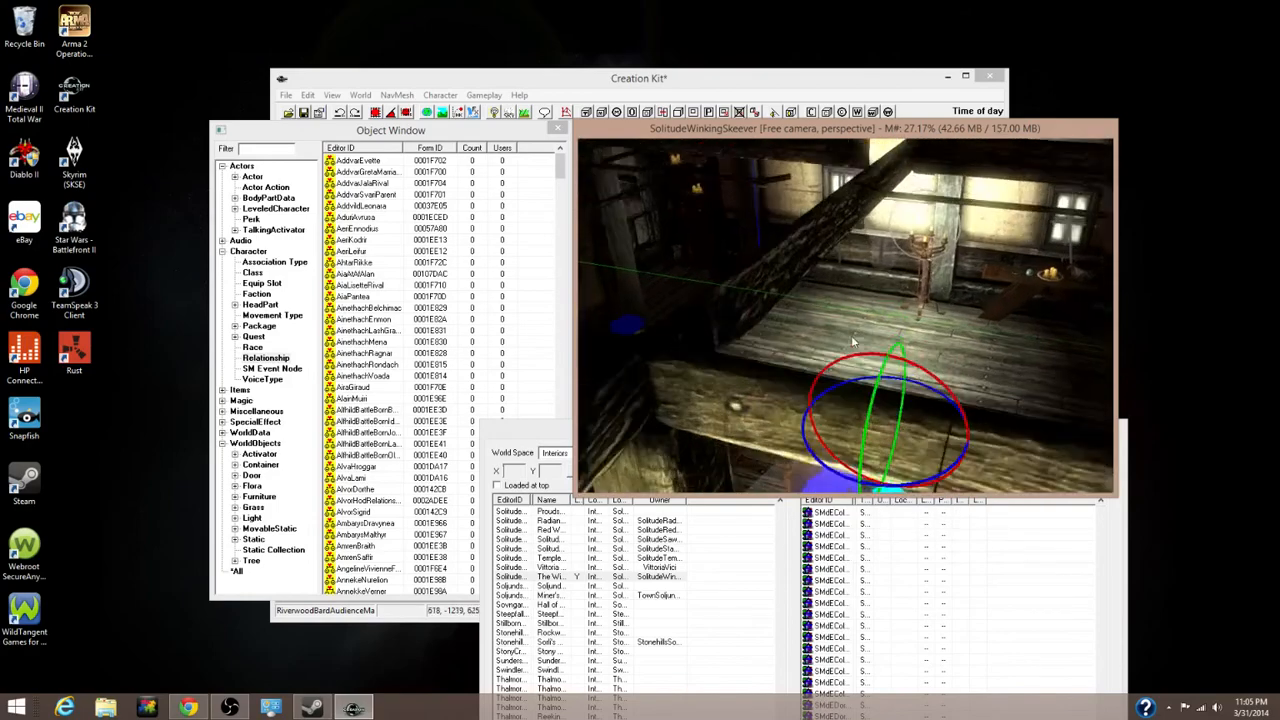
middle_drag(844, 325, 1004, 301)
scroll(920, 315, up, 3)
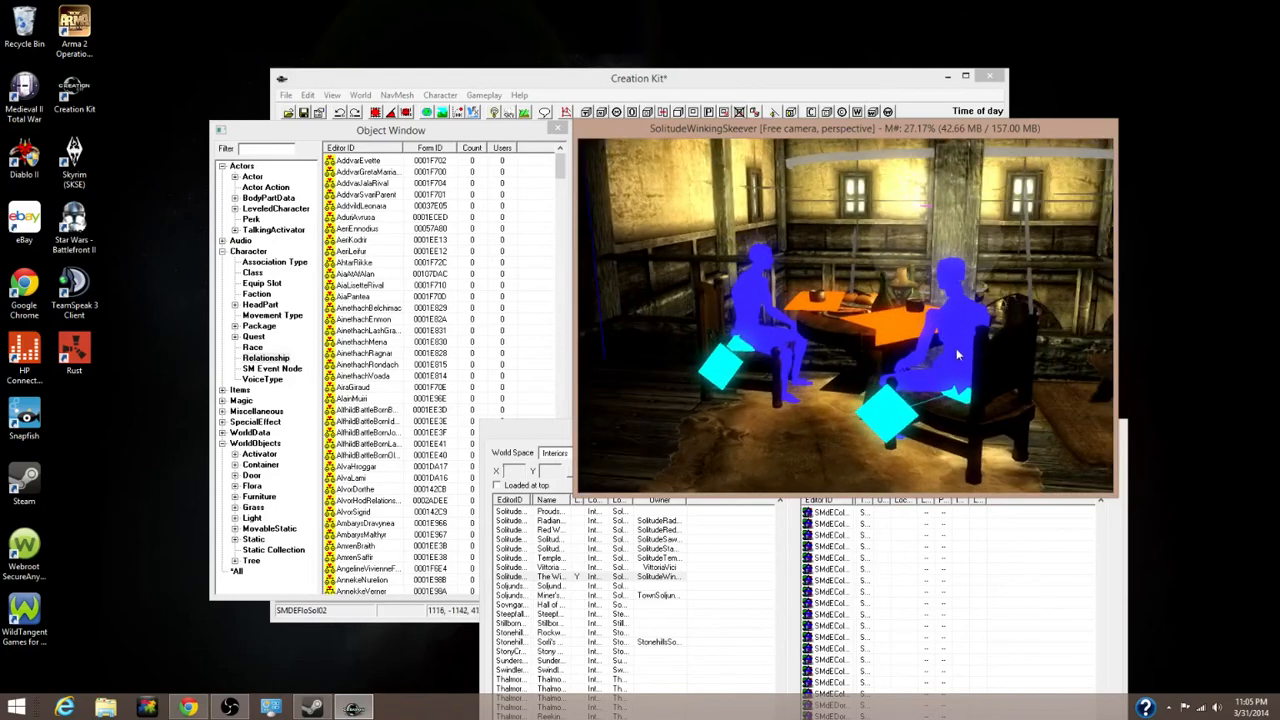
double_click(247, 178)
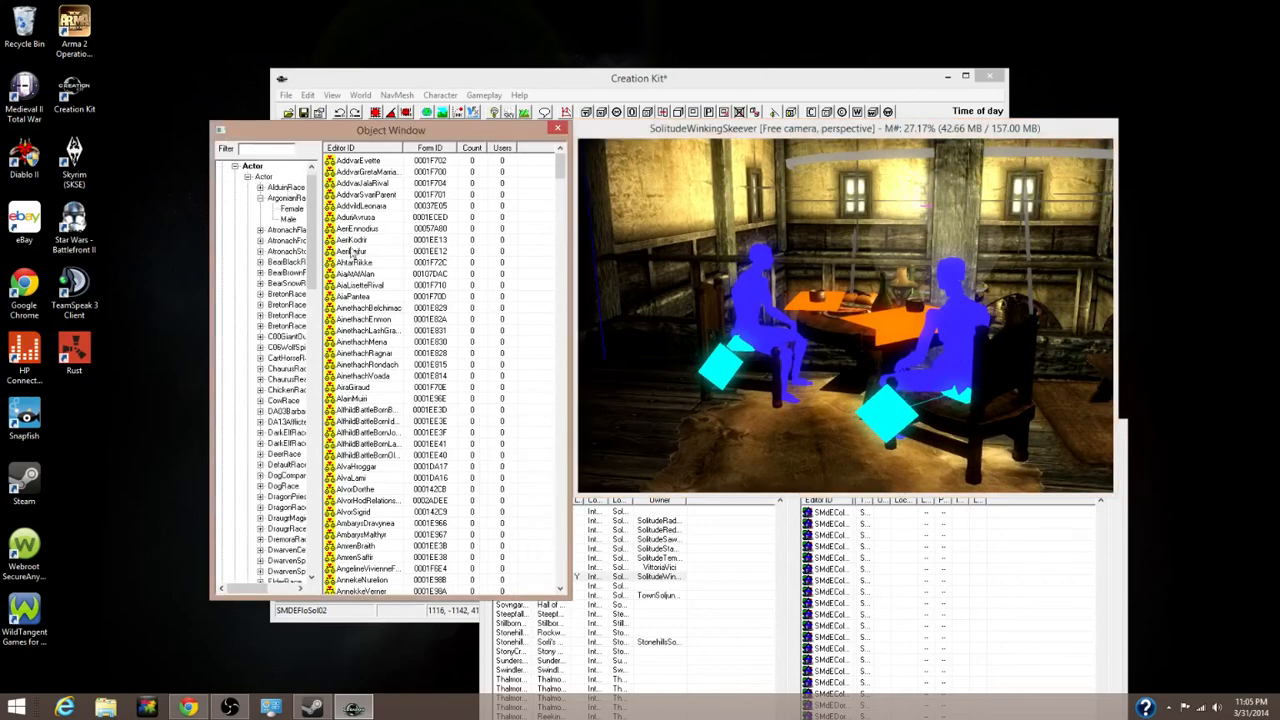
List all actors in the Object Window and jump to the MOD_Follower entry by typing 'mo'
scroll(364, 291, up, 1)
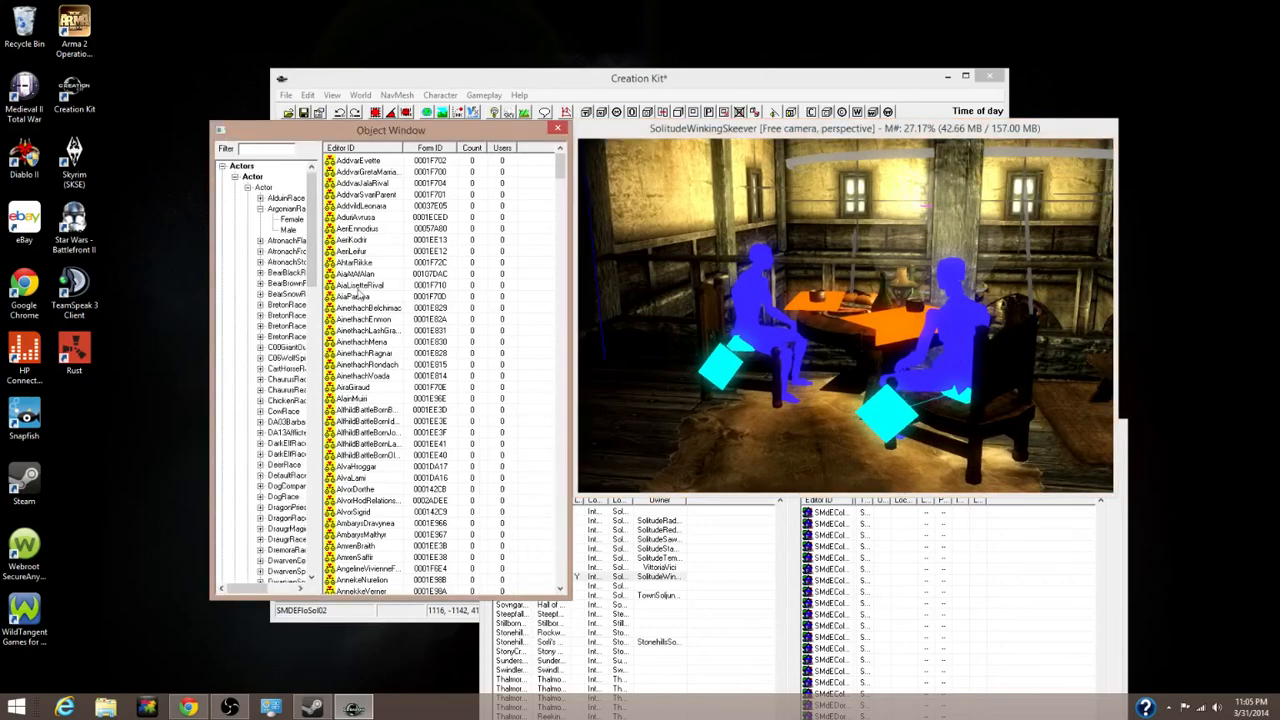
scroll(364, 291, down, 1)
scroll(364, 291, up, 1)
click(250, 178)
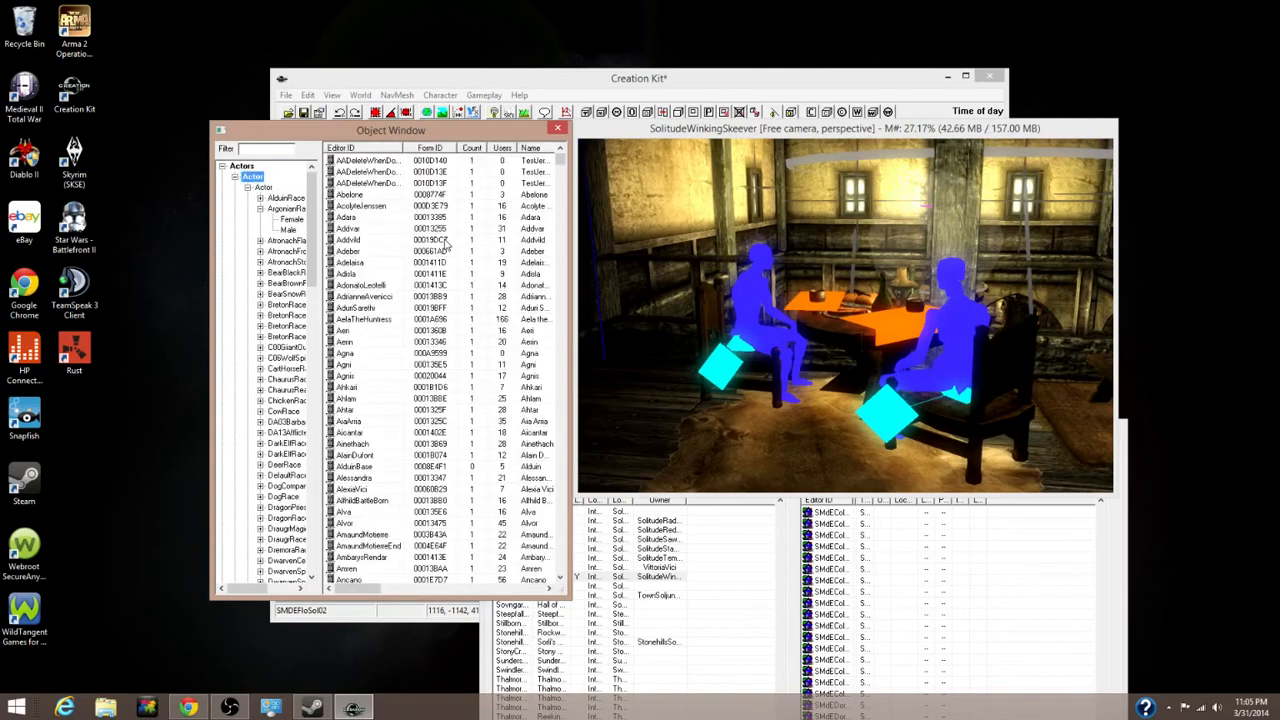
click(444, 241)
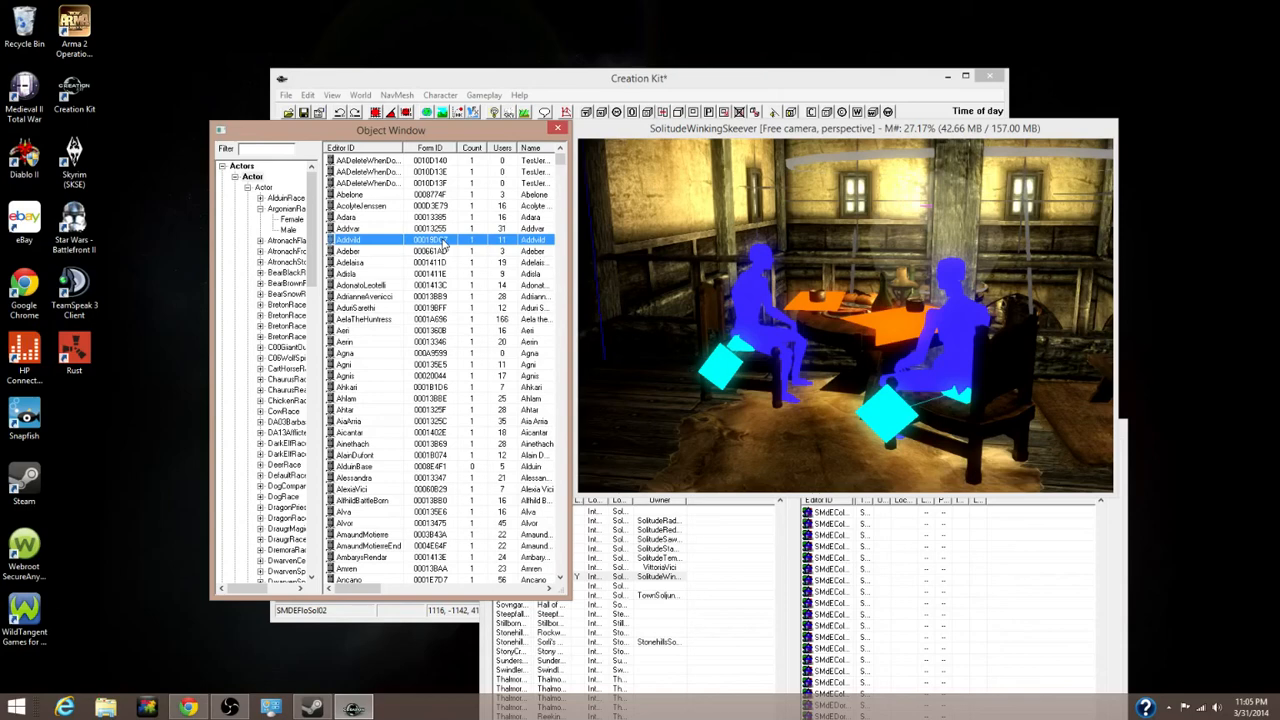
key(m)
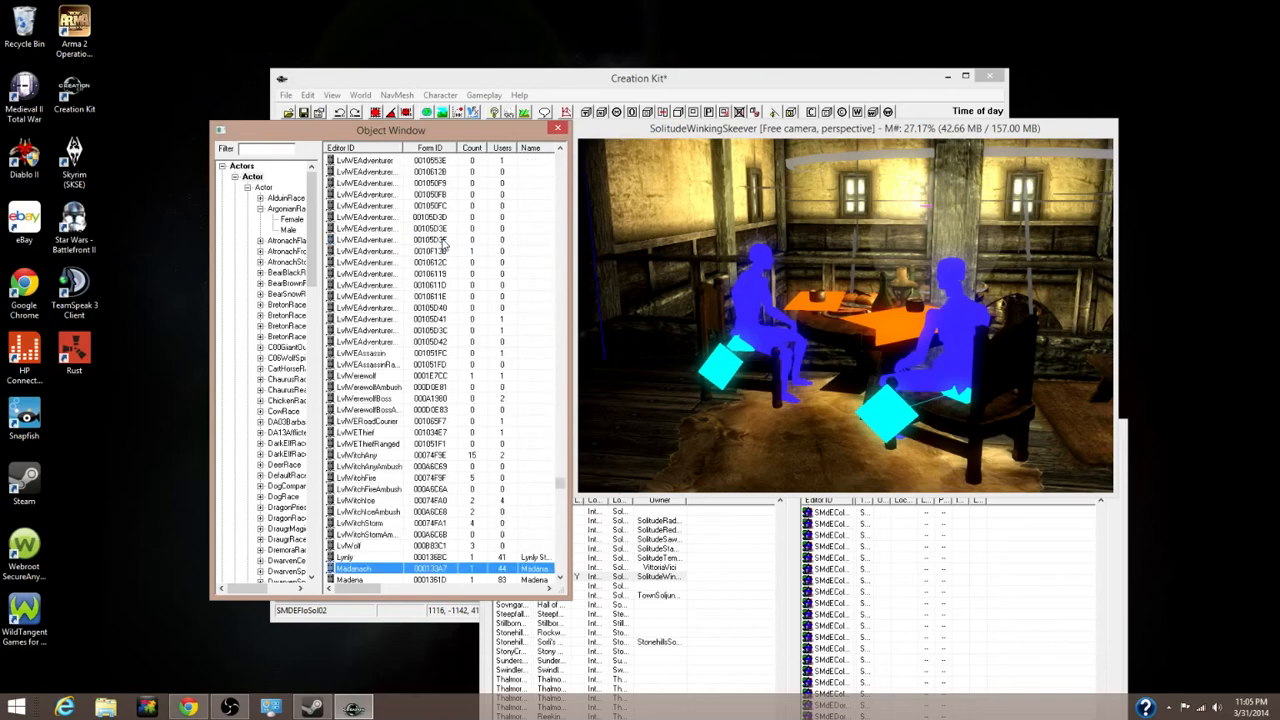
key(o)
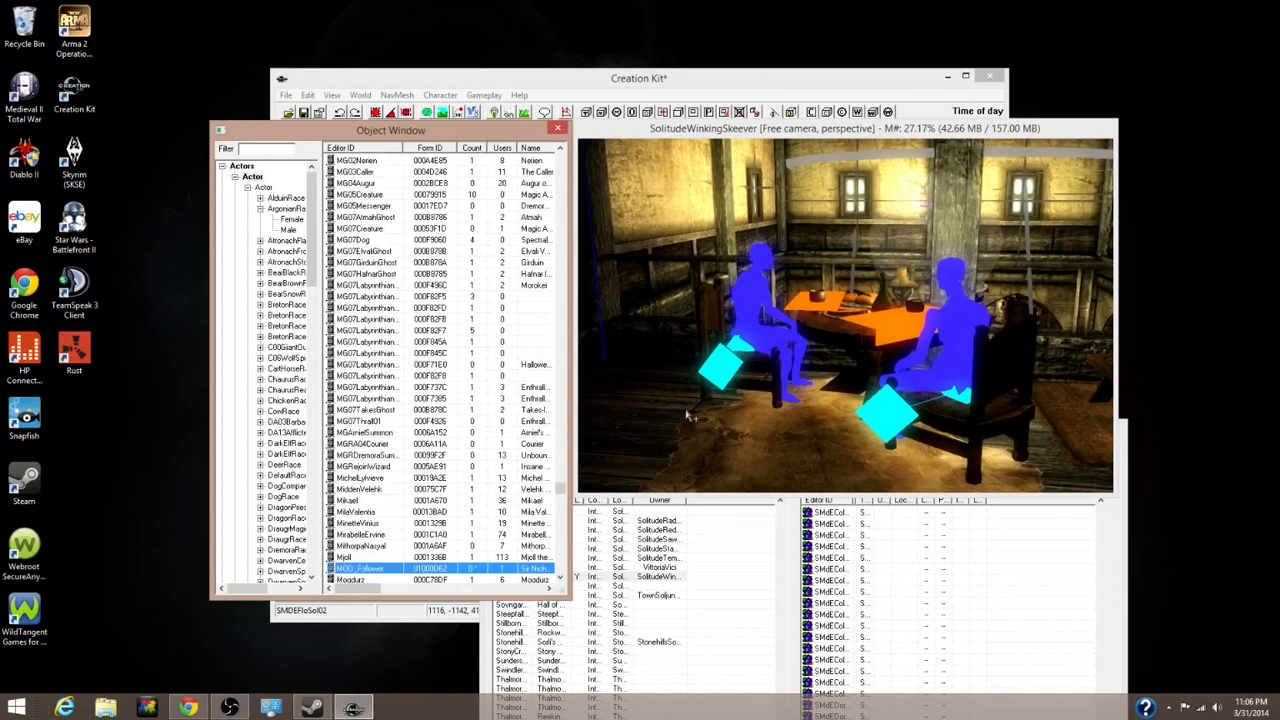
click(757, 289)
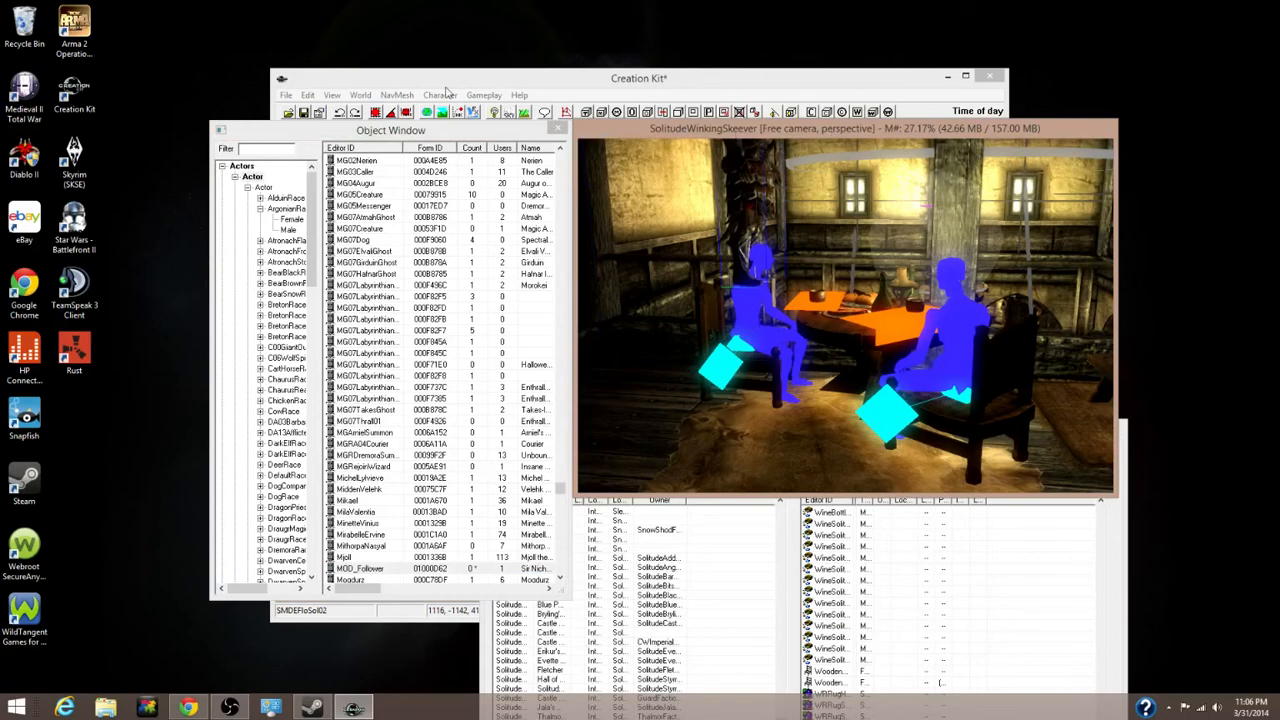
Save the plugin as MOD_Follower.esp, then close the render and Object windows
click(288, 97)
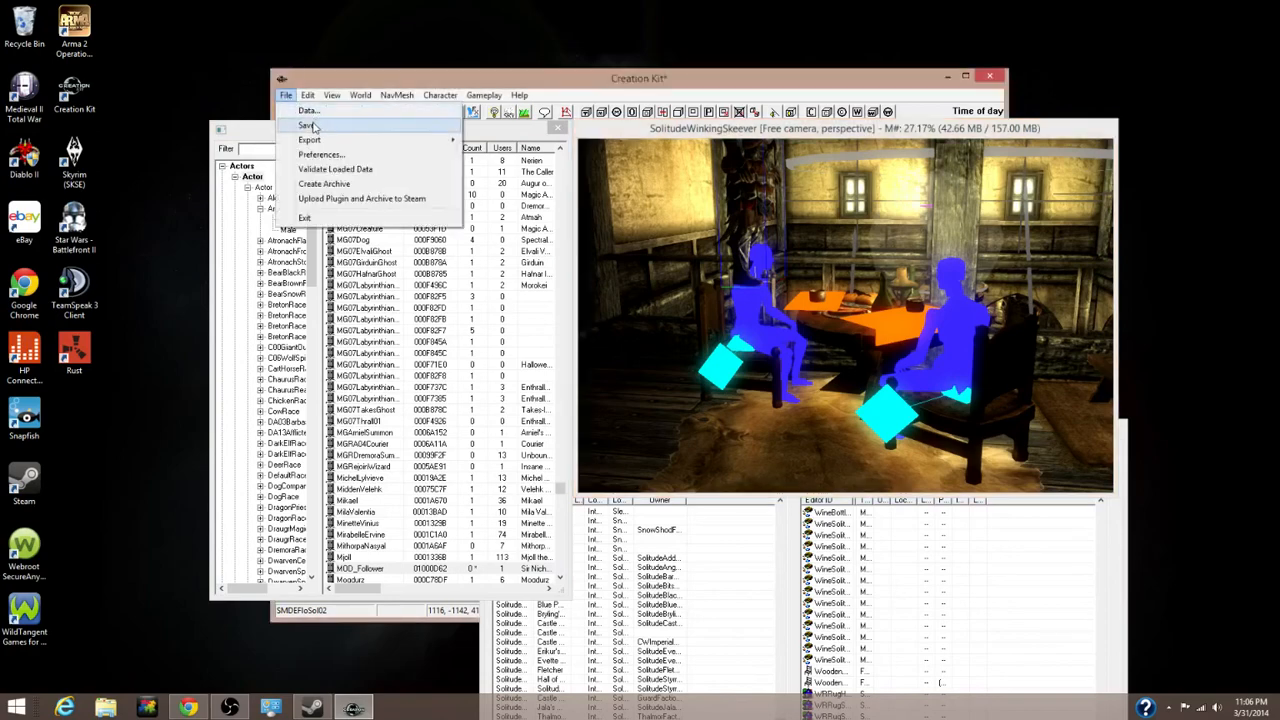
click(308, 125)
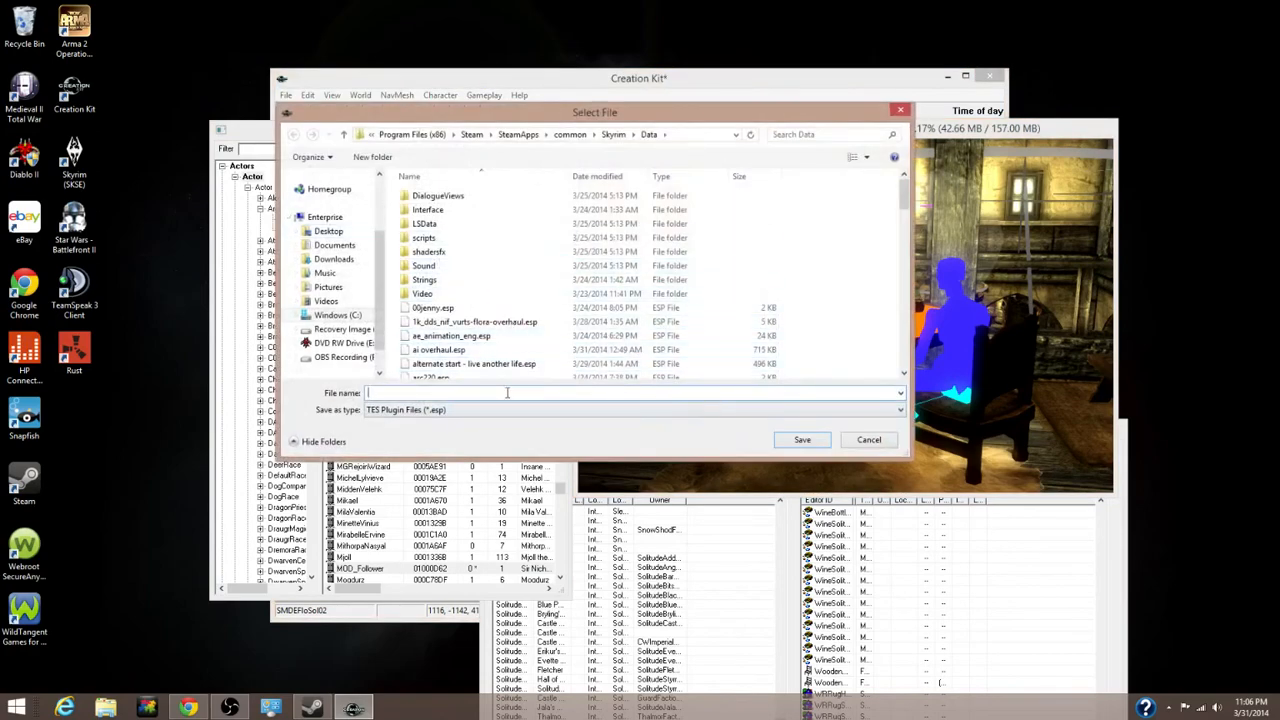
text(MOD)
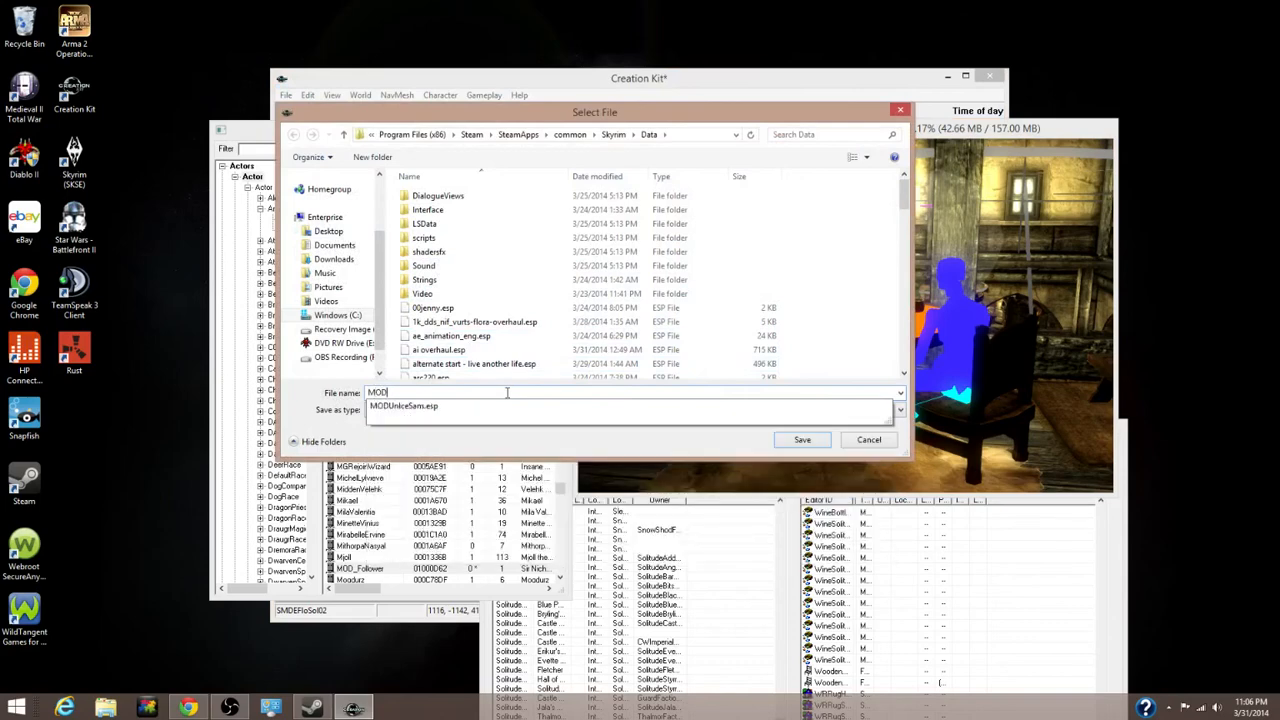
text(_F)
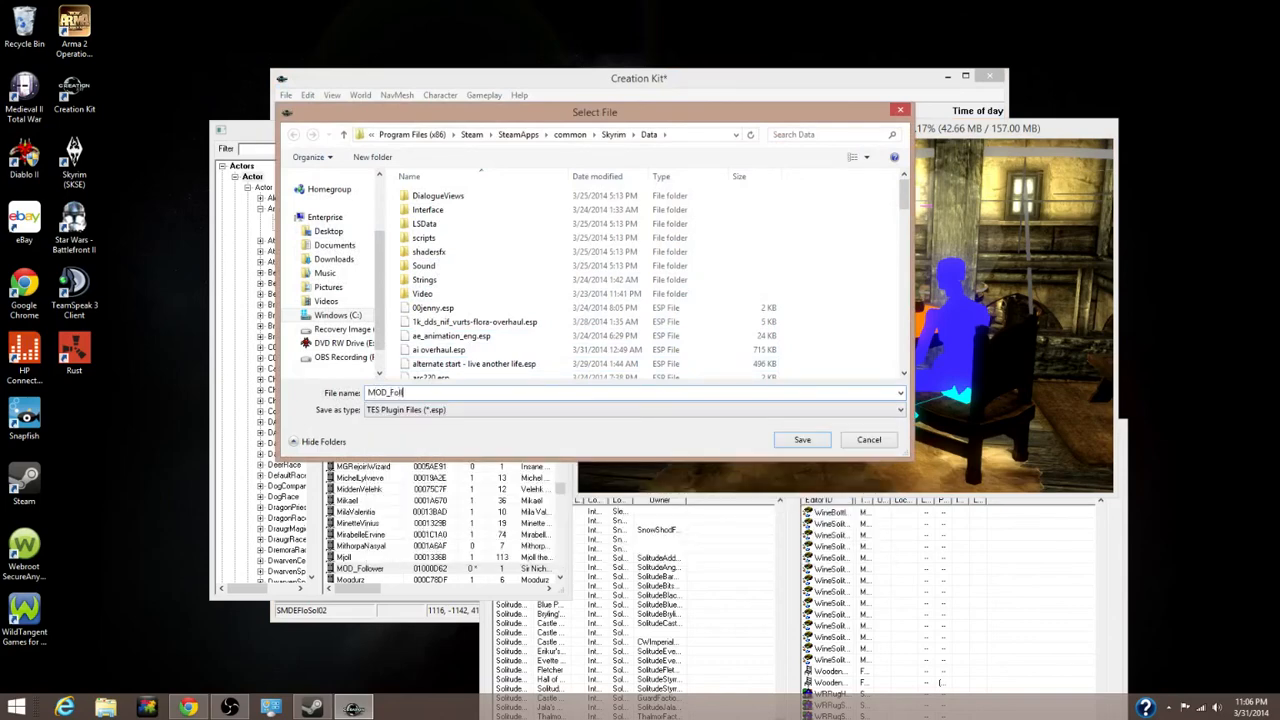
text(ollower)
click(785, 440)
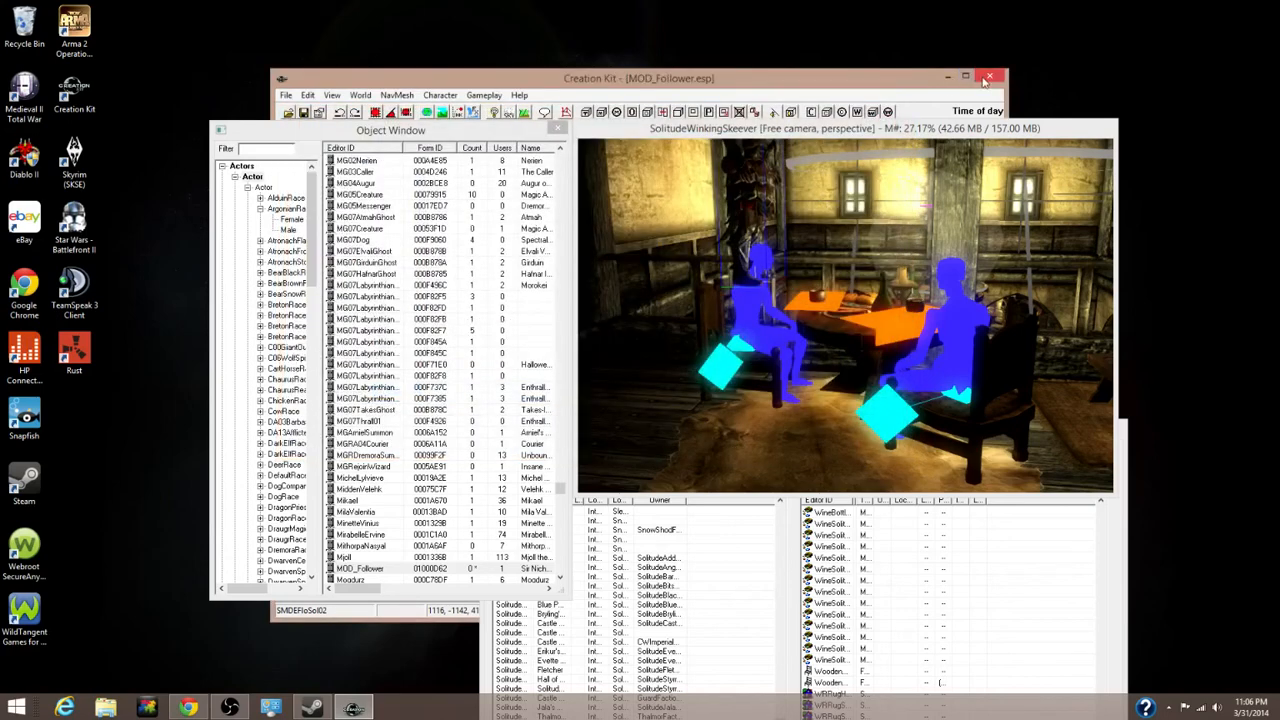
click(986, 79)
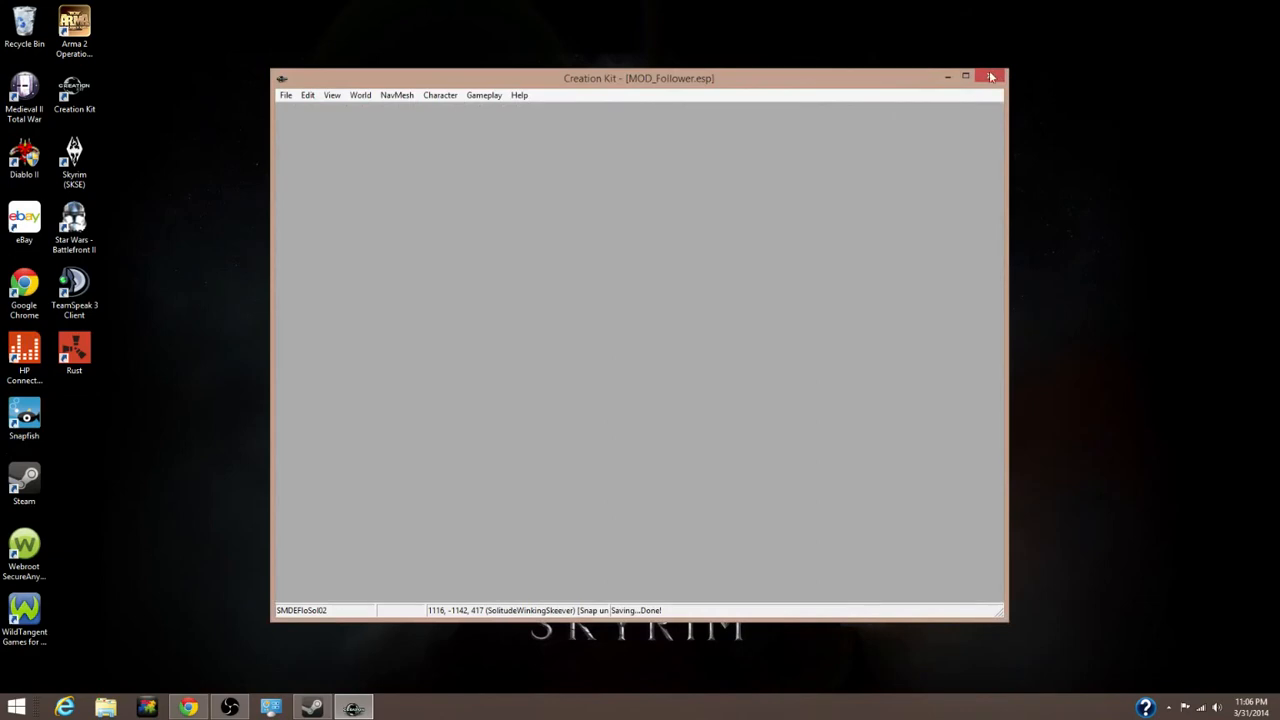
Quit Creation Kit and start the Skyrim launcher from Steam's library page
click(990, 77)
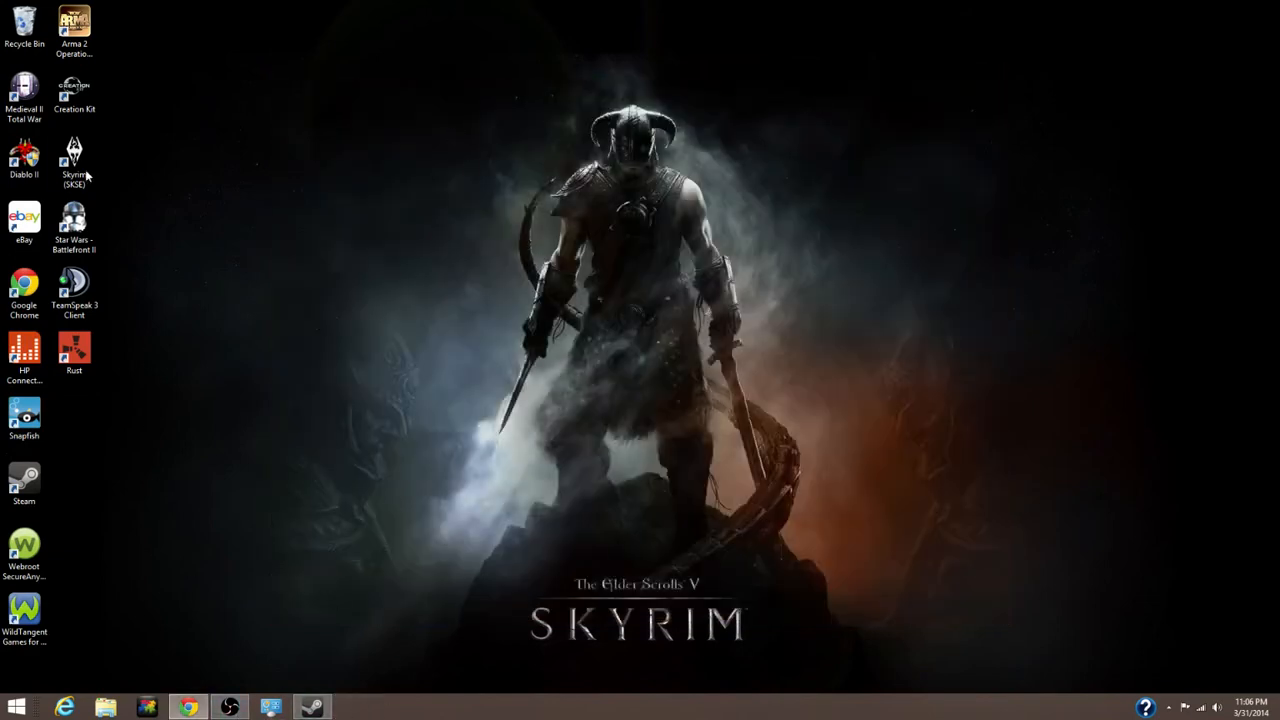
click(312, 707)
click(650, 249)
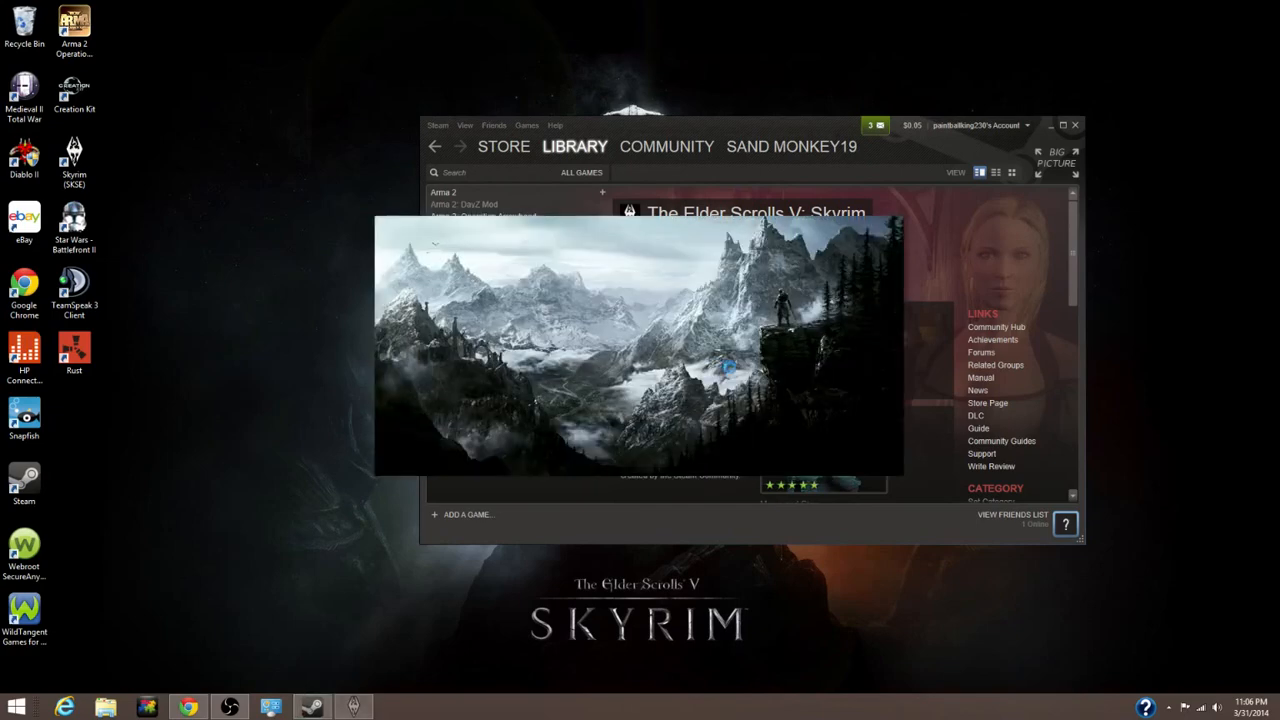
Tick MOD_Follower.esp in the launcher's Data Files list and confirm with OK
click(838, 364)
drag(745, 287, 745, 402)
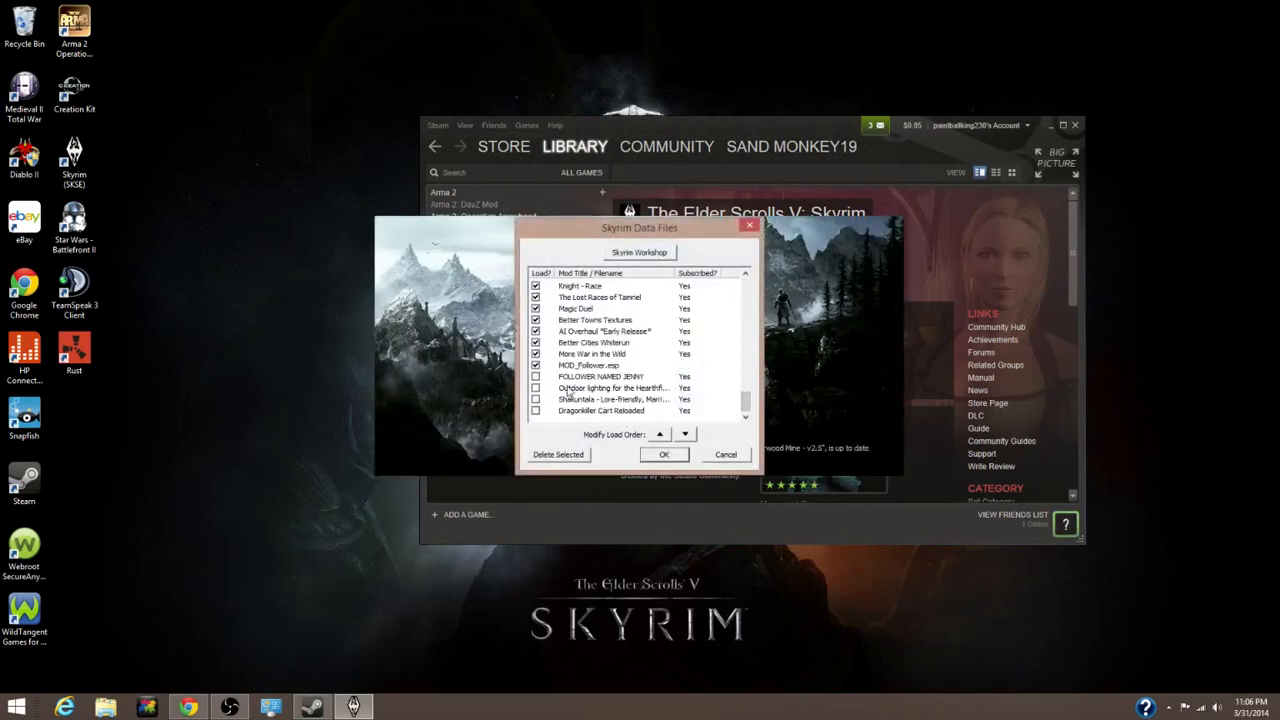
click(563, 375)
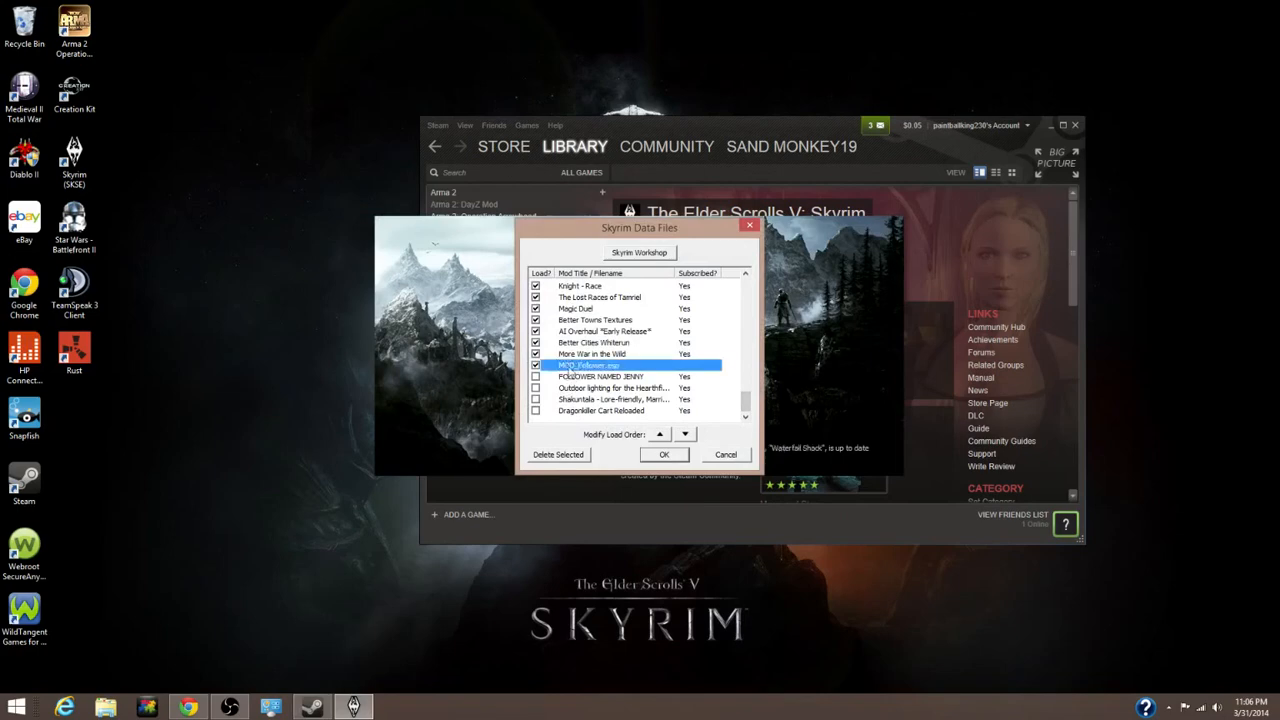
click(661, 458)
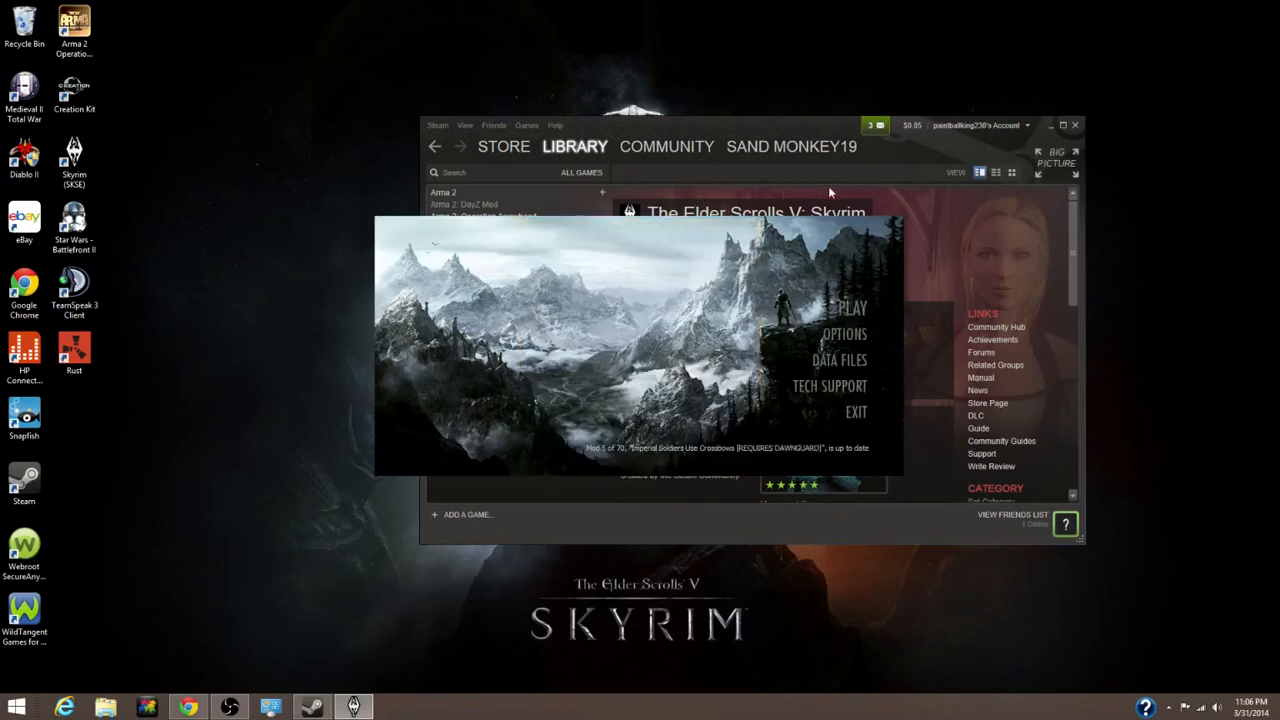